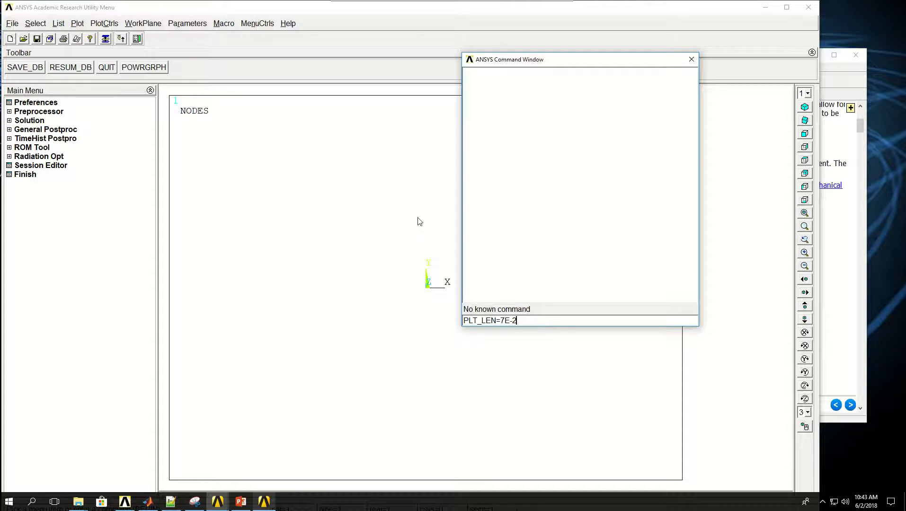
Define the plate length and width parameters as PLT_LEN=7E-2 and PLT_WDT=7E-2.
{"action": "key", "text": "Return"}
{"action": "key", "text": "Up"}
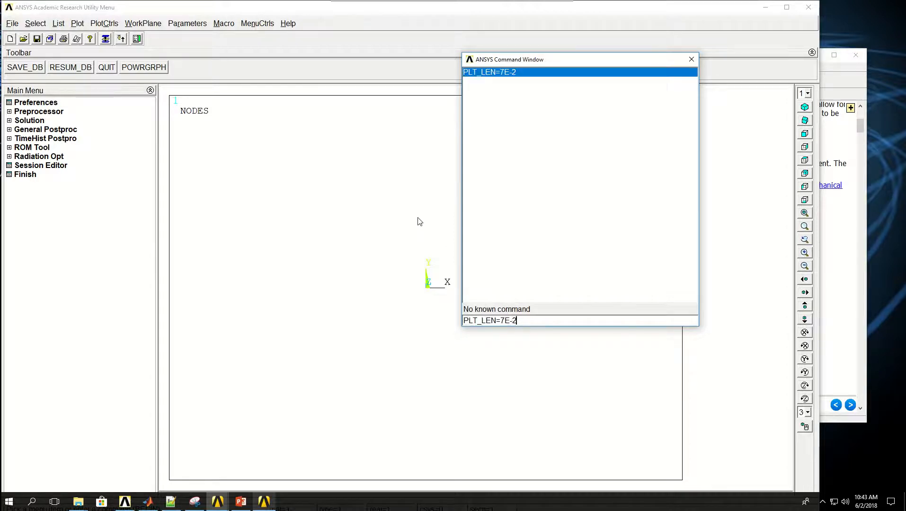
{"action": "key", "text": "Left"}
{"action": "key", "text": "Left"}
{"action": "key", "text": "Left"}
{"action": "key", "text": "Left"}
{"action": "key", "text": "shift+Left"}
{"action": "key", "text": "shift+Left"}
{"action": "key", "text": "shift+Left"}
{"action": "type", "text": "WDT"}
{"action": "key", "text": "Right"}
{"action": "key", "text": "Right"}
{"action": "key", "text": "Right"}
{"action": "key", "text": "Right"}
{"action": "key", "text": "Return"}
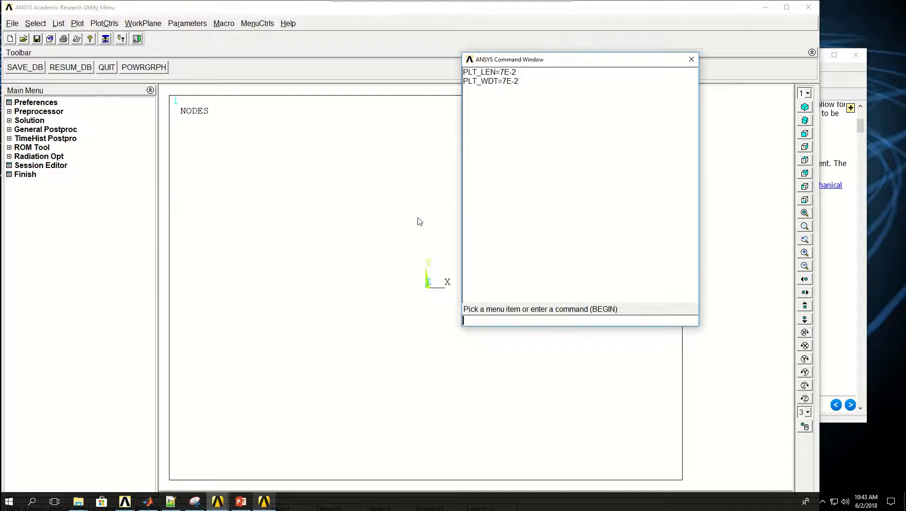
Define the circle radius parameter as CRC_RAD=5E-3 and the plate thickness as PLT_THK=1E-3.
{"action": "type", "text": "CRC_"}
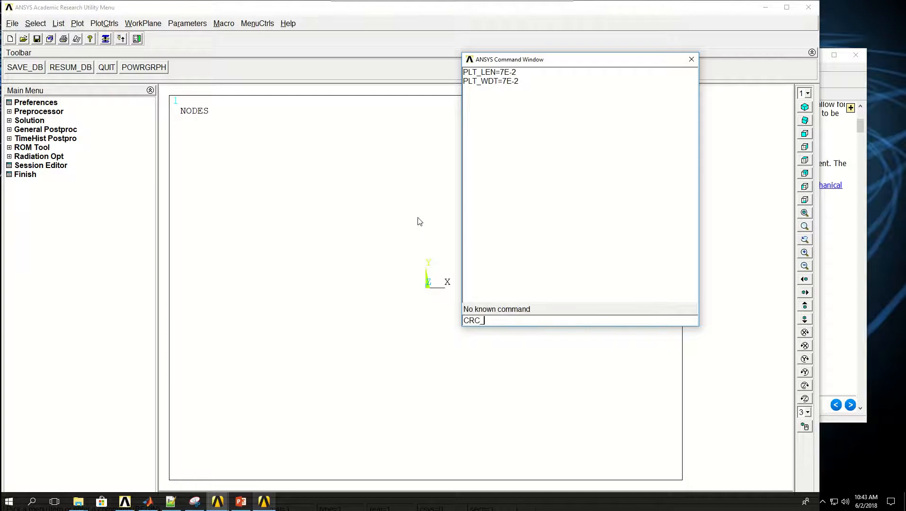
{"action": "type", "text": "RAD=5E-3"}
{"action": "key", "text": "Return"}
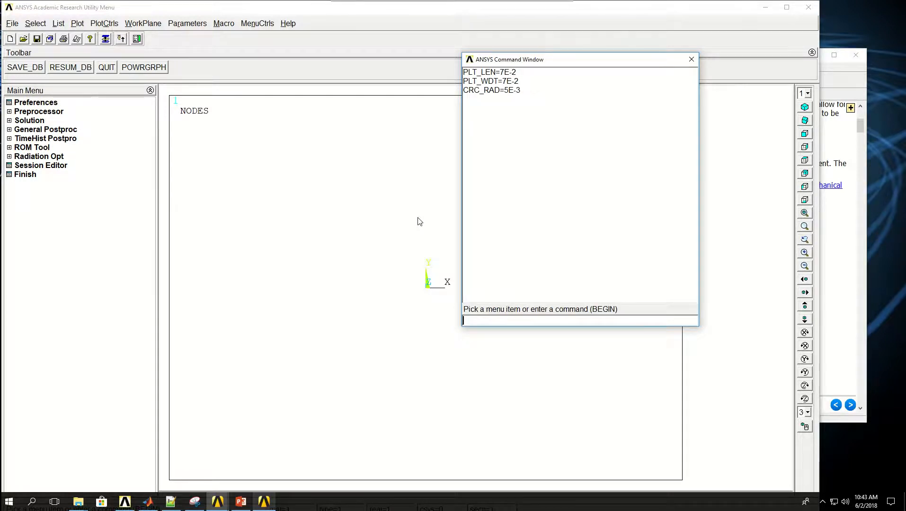
{"action": "type", "text": "PLT"}
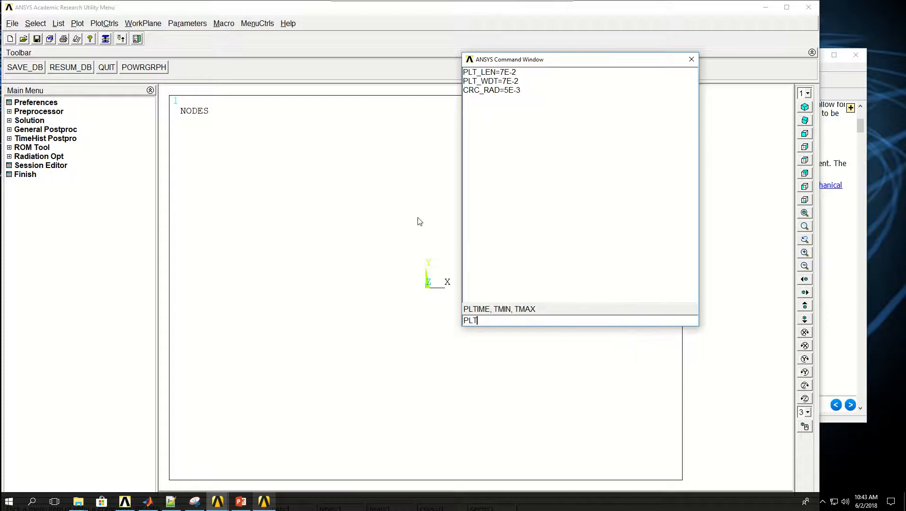
{"action": "type", "text": "_THK"}
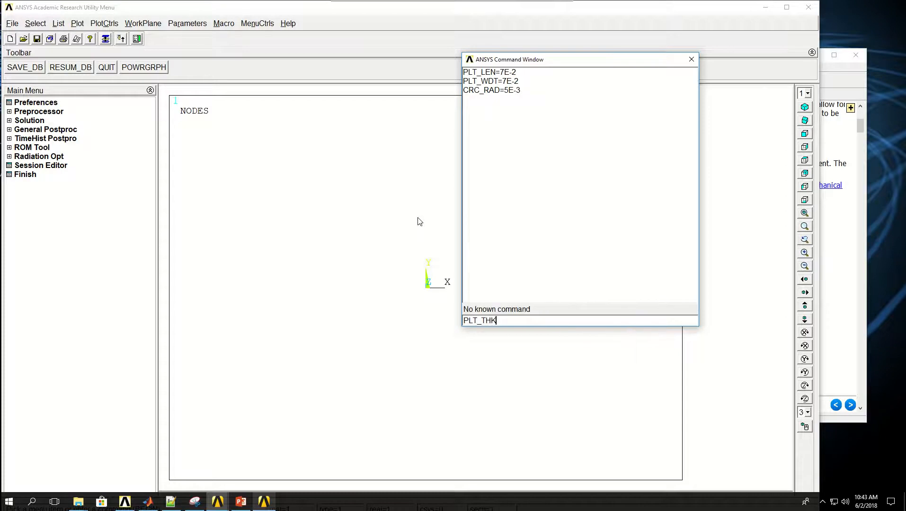
{"action": "type", "text": "=1E-3"}
{"action": "key", "text": "Return"}
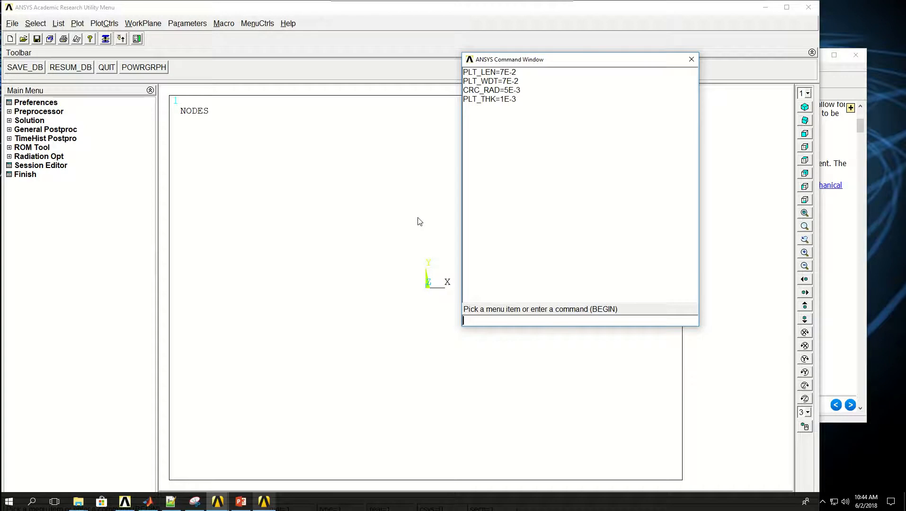
Define the plate's elastic modulus as PLT_EX=49E9 and its Poisson's ratio as PLT_PR=0.27.
{"action": "type", "text": "PLT_"}
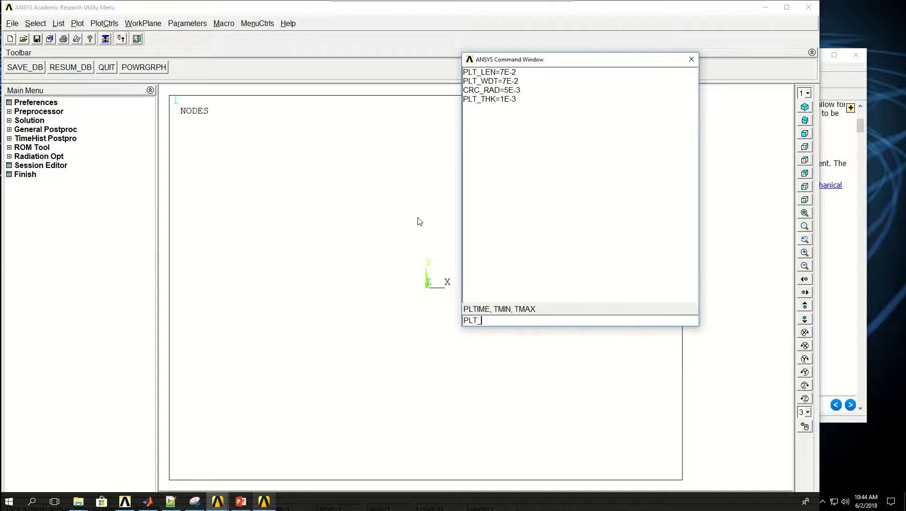
{"action": "type", "text": "EX"}
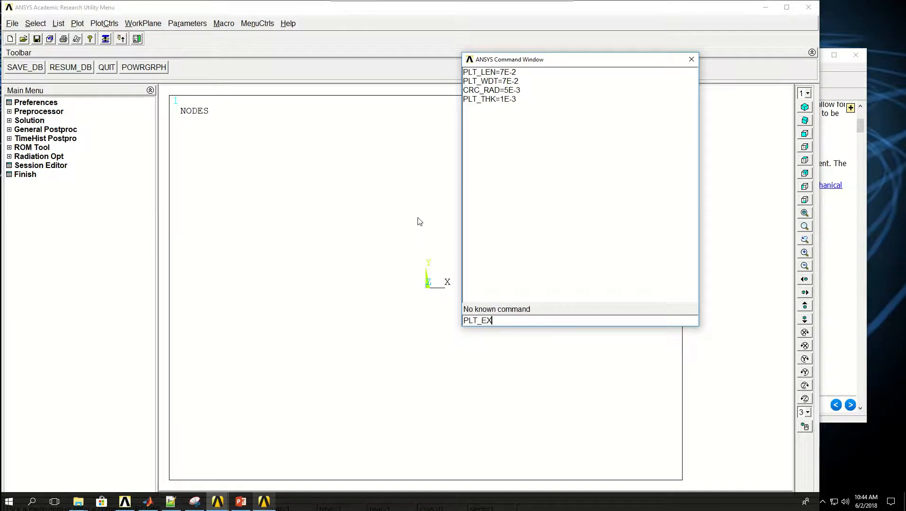
{"action": "type", "text": "=49E9"}
{"action": "key", "text": "Return"}
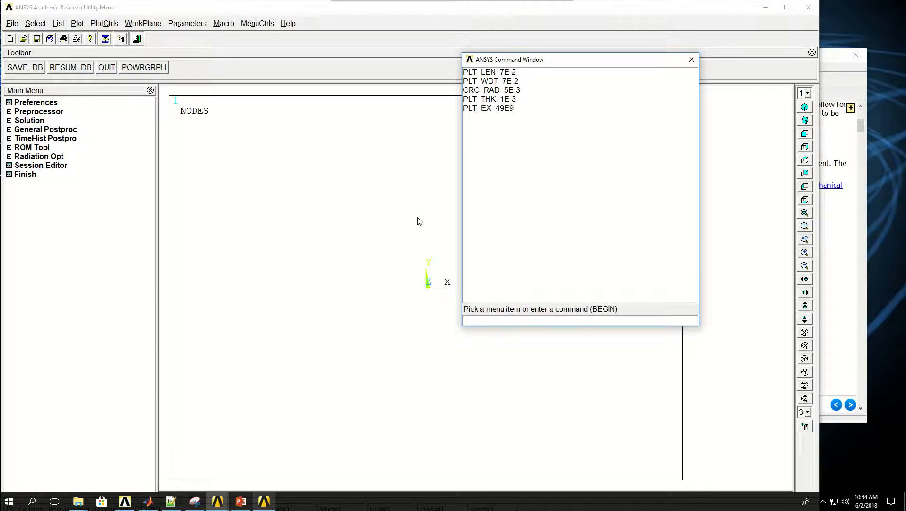
{"action": "type", "text": "PLT"}
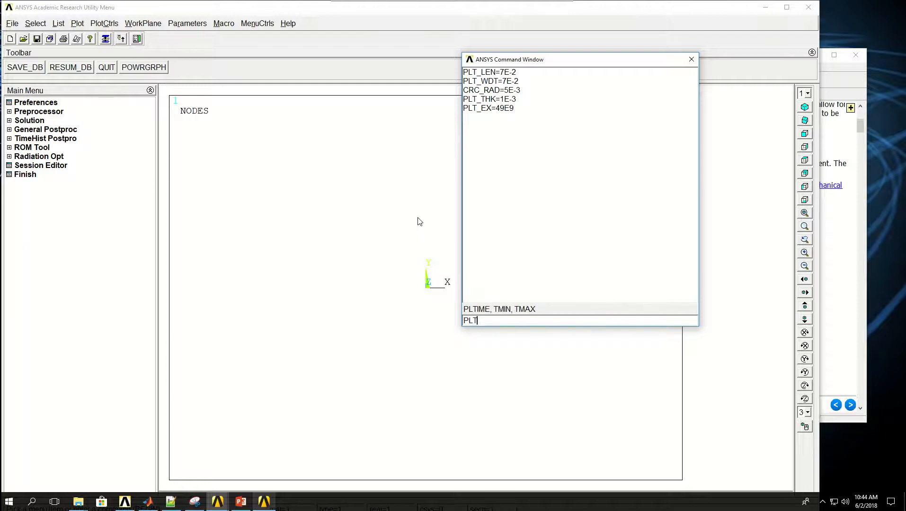
{"action": "type", "text": "_PR=0.27"}
{"action": "key", "text": "Return"}
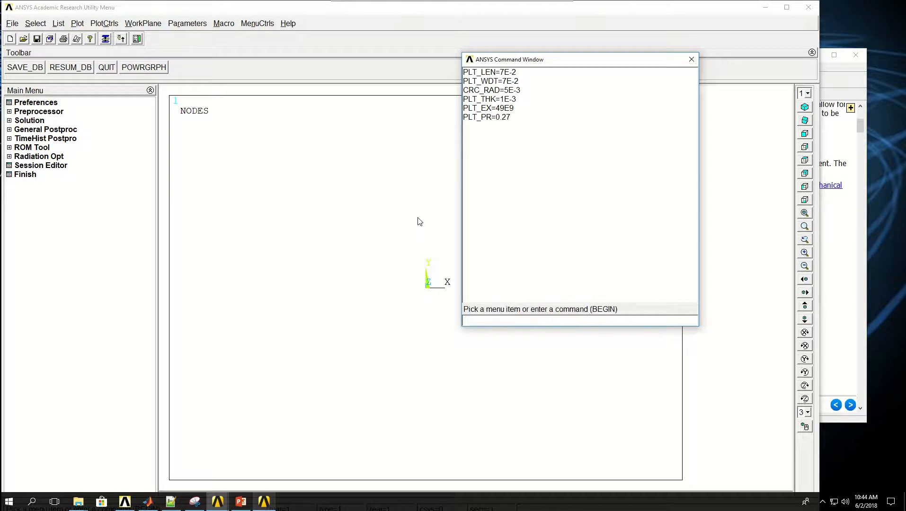
Define the plate's density parameter as PLT_RO=2500.
{"action": "key", "text": "Up"}
{"action": "key", "text": "Left"}
{"action": "key", "text": "Left"}
{"action": "key", "text": "Left"}
{"action": "key", "text": "shift+Left"}
{"action": "key", "text": "shift+Left"}
{"action": "type", "text": "RO"}
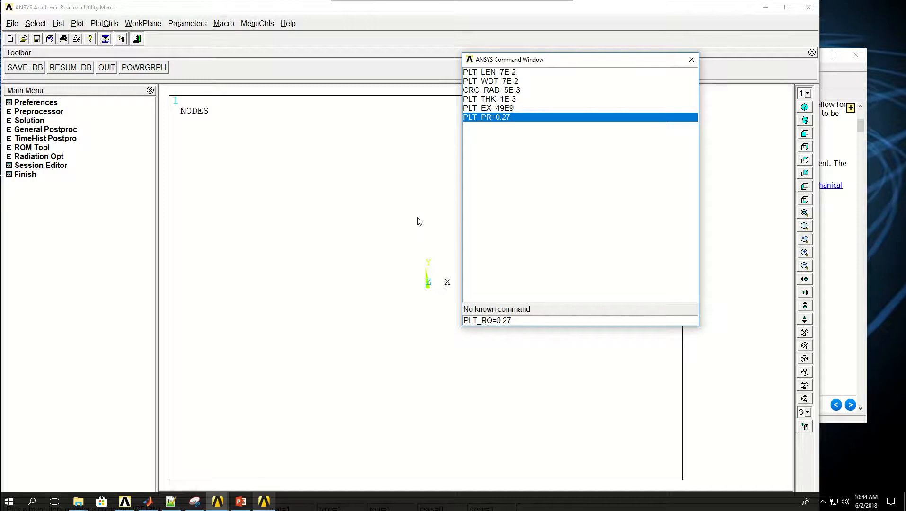
{"action": "key", "text": "Right"}
{"action": "key", "text": "Right"}
{"action": "key", "text": "Left"}
{"action": "key", "text": "shift+Right"}
{"action": "key", "text": "shift+Right"}
{"action": "key", "text": "shift+Right"}
{"action": "key", "text": "shift+Right"}
{"action": "type", "text": "2800"}
{"action": "key", "text": "BackSpace"}
{"action": "key", "text": "BackSpace"}
{"action": "key", "text": "BackSpace"}
{"action": "type", "text": "500"}
{"action": "key", "text": "Return"}
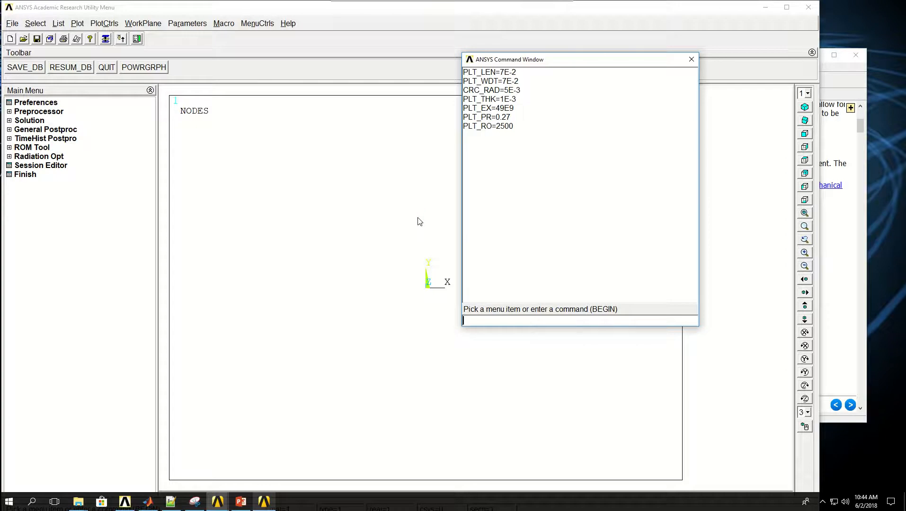
Enter the preprocessor with the /PREP7 command.
{"action": "type", "text": "/"}
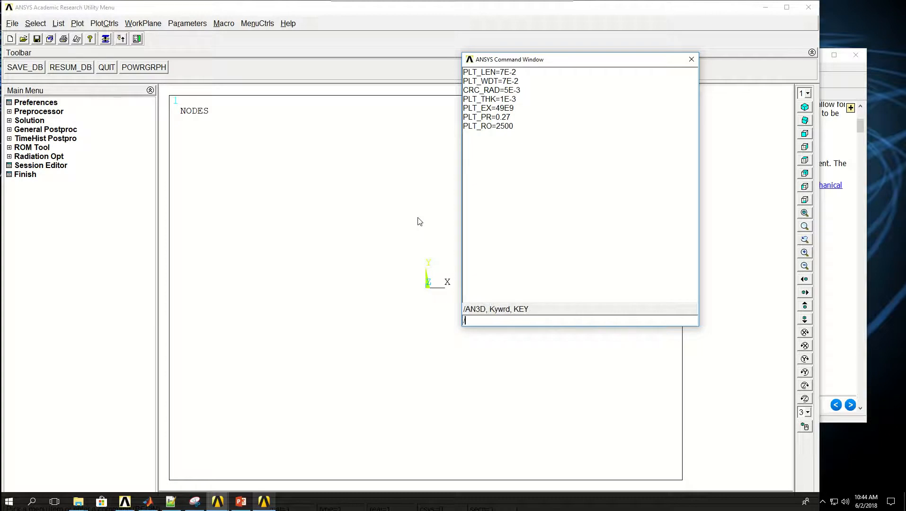
{"action": "type", "text": "PREP"}
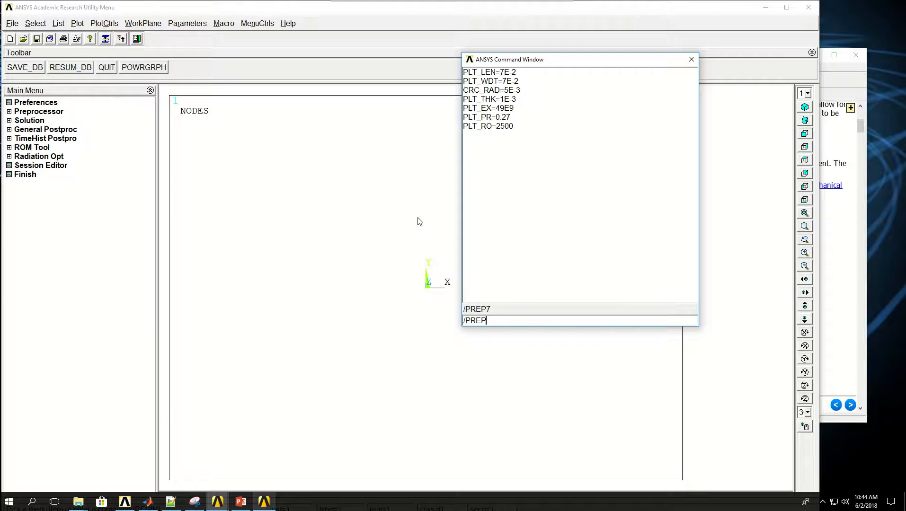
{"action": "type", "text": "7"}
{"action": "key", "text": "Return"}
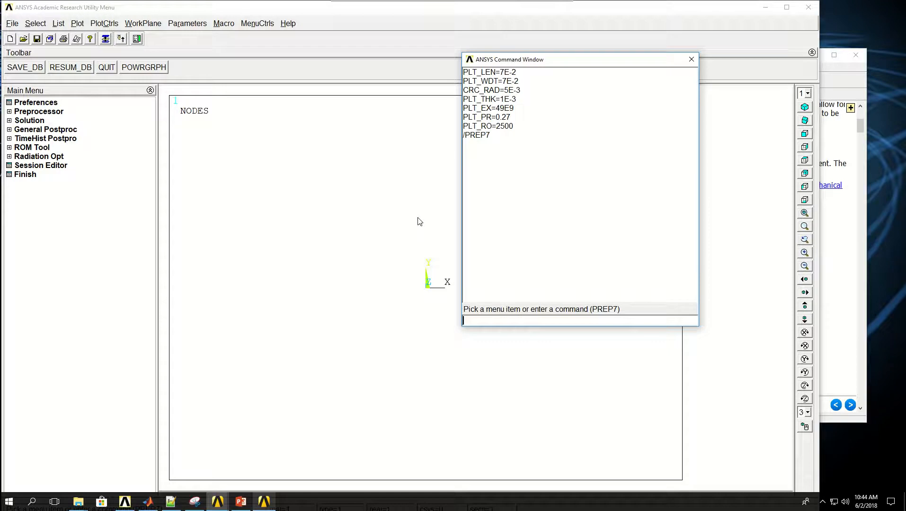
Look at the Shell entries in the element type library, then leave without adding an element type.
{"action": "left_click", "coordinate": [26, 112]}
{"action": "left_click", "coordinate": [40, 122]}
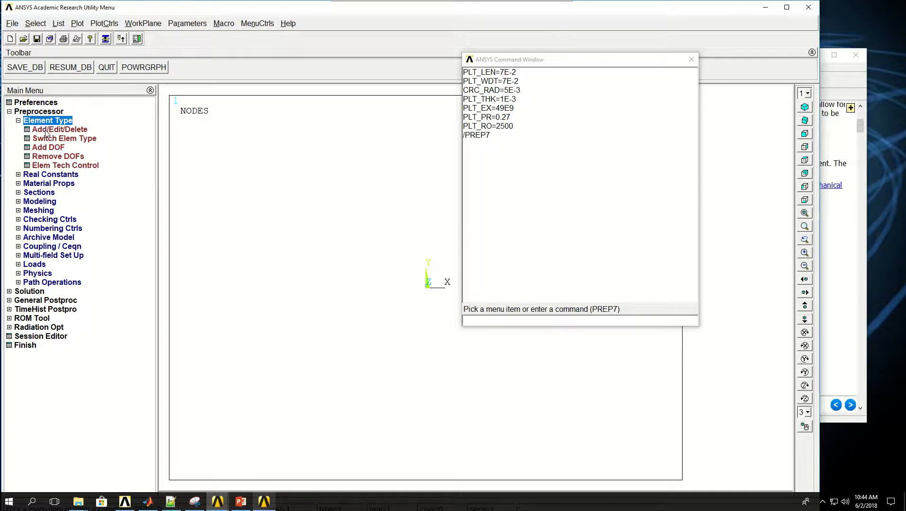
{"action": "left_click", "coordinate": [47, 131]}
{"action": "left_click", "coordinate": [71, 242]}
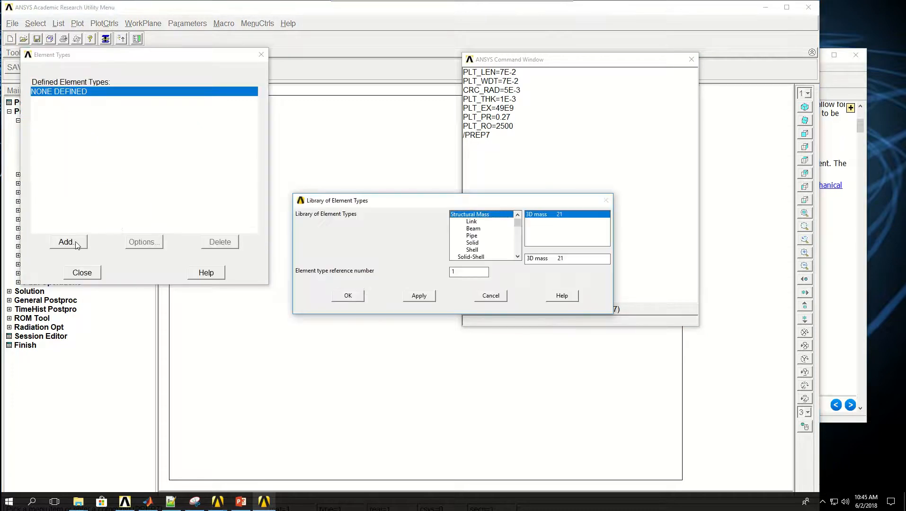
{"action": "left_click", "coordinate": [472, 251]}
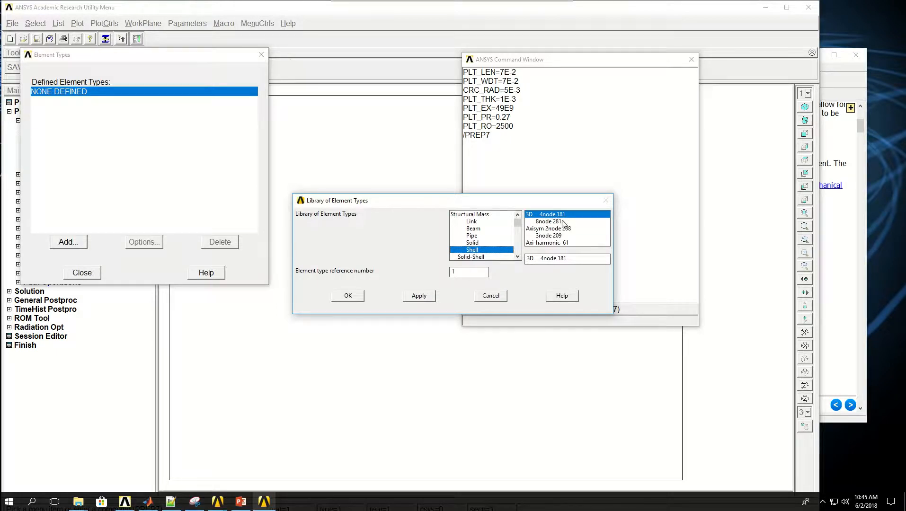
{"action": "left_click", "coordinate": [491, 296]}
{"action": "left_click", "coordinate": [92, 276]}
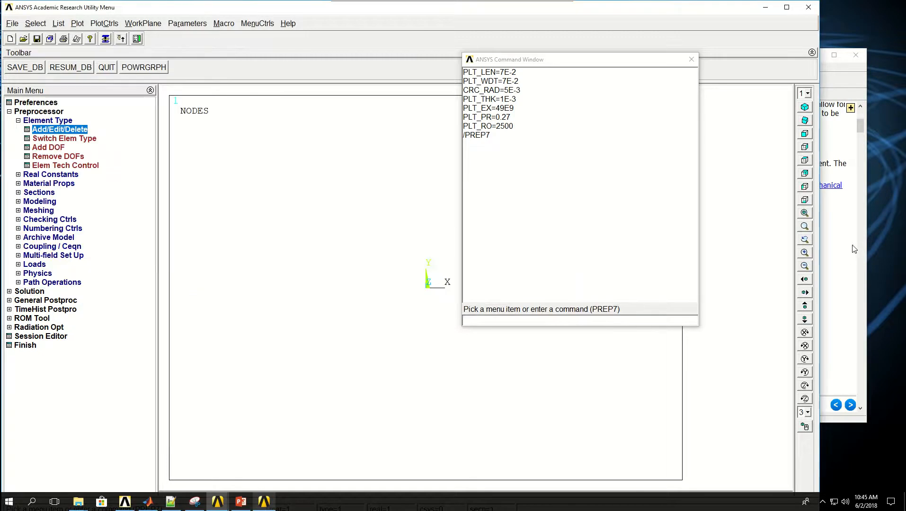
Switch to the ANSYS Help Viewer and examine SHELL281's description, geometry figure, section definition, degrees of freedom and material properties.
{"action": "left_click", "coordinate": [847, 247]}
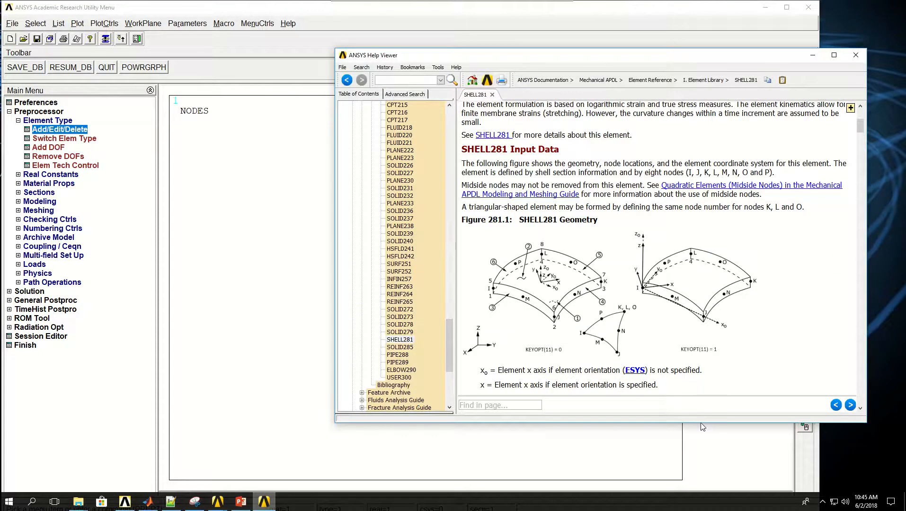
{"action": "left_click_drag", "start_coordinate": [697, 424], "coordinate": [697, 465]}
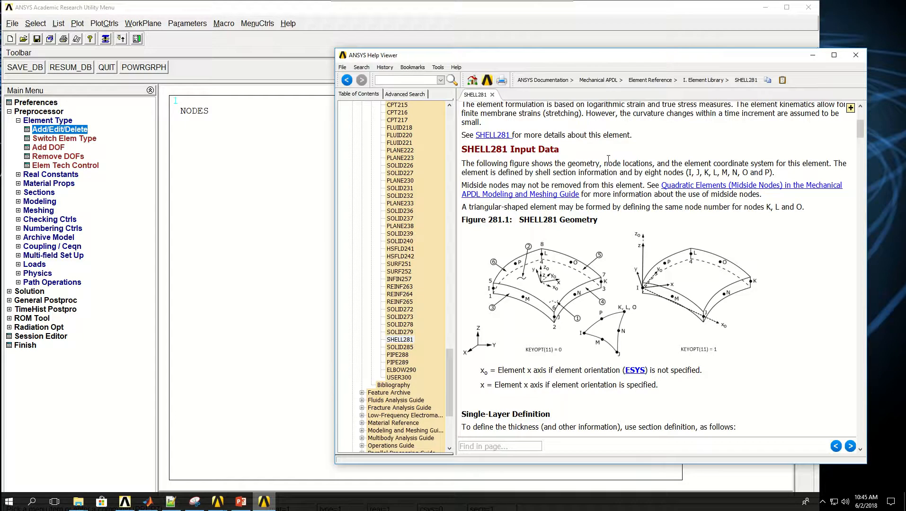
{"action": "scroll", "coordinate": [586, 169], "scroll_direction": "up", "scroll_amount": 5}
{"action": "scroll", "coordinate": [551, 174], "scroll_direction": "up", "scroll_amount": 1}
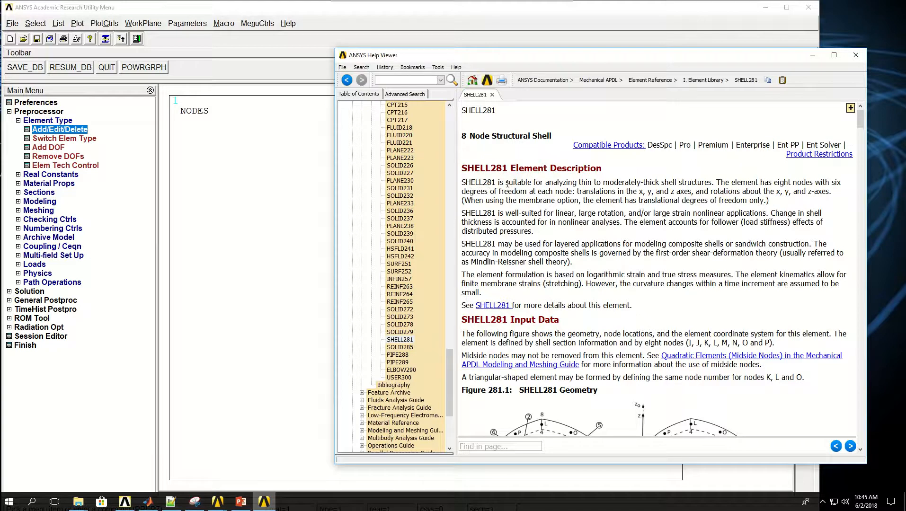
{"action": "left_click_drag", "start_coordinate": [662, 182], "coordinate": [713, 182]}
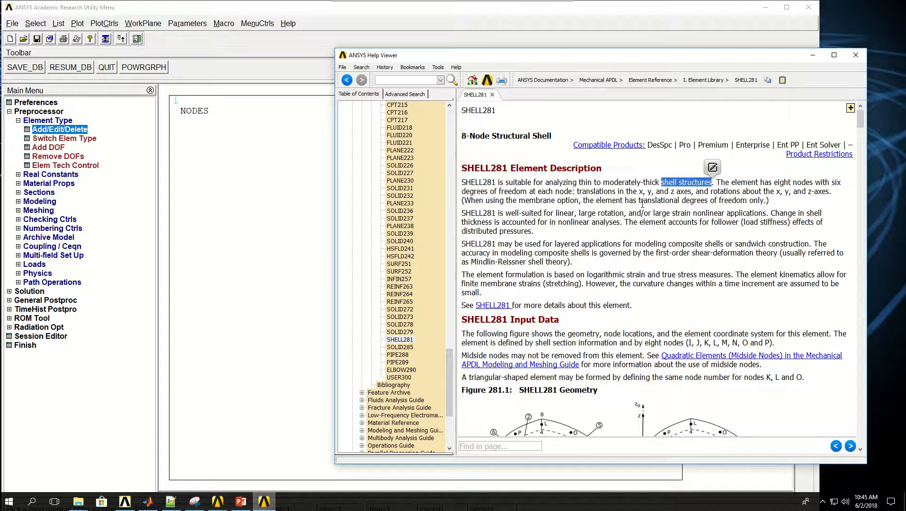
{"action": "scroll", "coordinate": [642, 203], "scroll_direction": "down", "scroll_amount": 4}
{"action": "scroll", "coordinate": [643, 203], "scroll_direction": "down", "scroll_amount": 4}
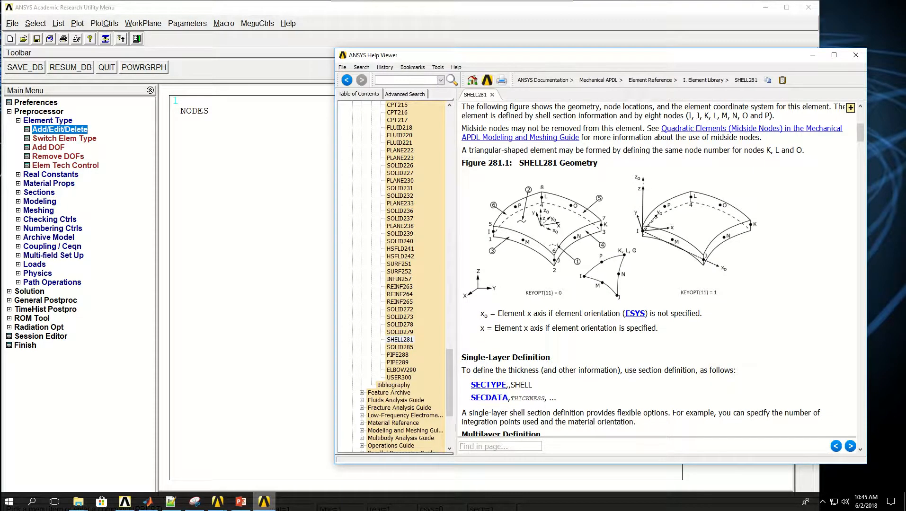
{"action": "scroll", "coordinate": [543, 397], "scroll_direction": "down", "scroll_amount": 2}
{"action": "scroll", "coordinate": [543, 397], "scroll_direction": "down", "scroll_amount": 1}
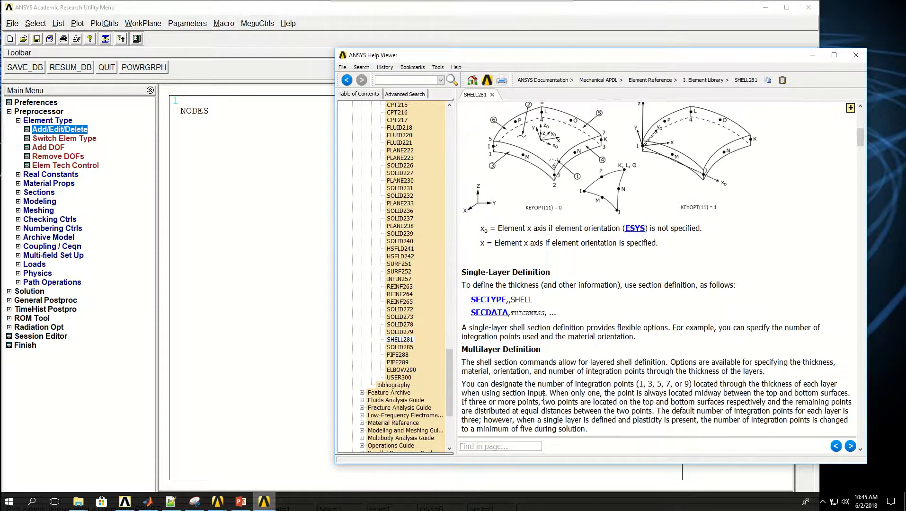
{"action": "scroll", "coordinate": [543, 397], "scroll_direction": "down", "scroll_amount": 1}
{"action": "scroll", "coordinate": [543, 396], "scroll_direction": "down", "scroll_amount": 15}
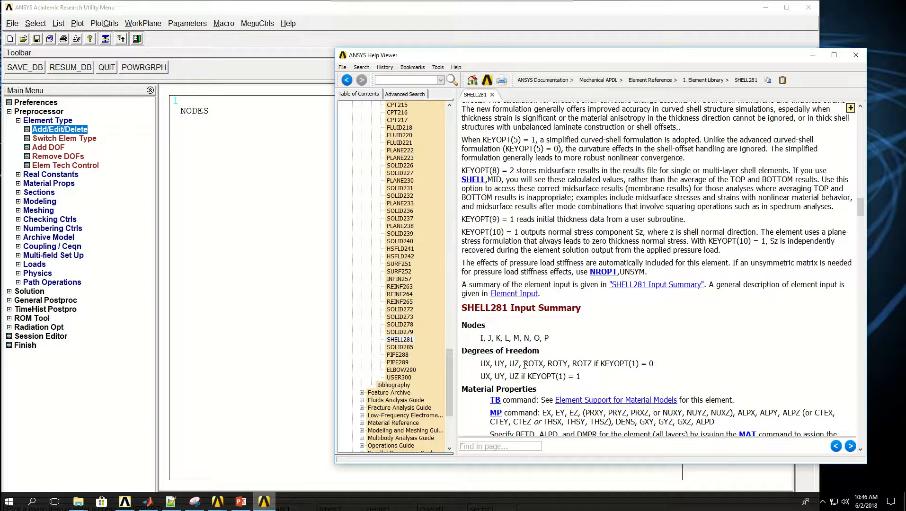
{"action": "scroll", "coordinate": [527, 395], "scroll_direction": "down", "scroll_amount": 2}
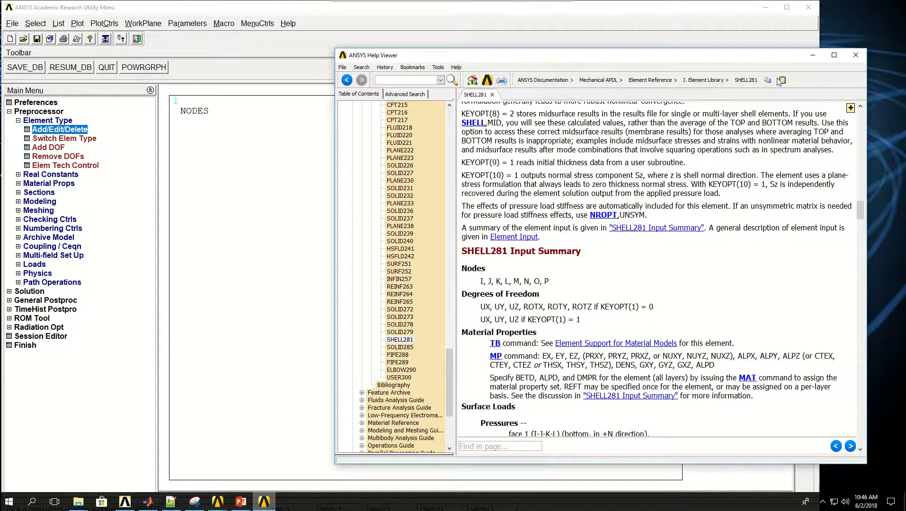
{"action": "scroll", "coordinate": [673, 239], "scroll_direction": "up", "scroll_amount": 10}
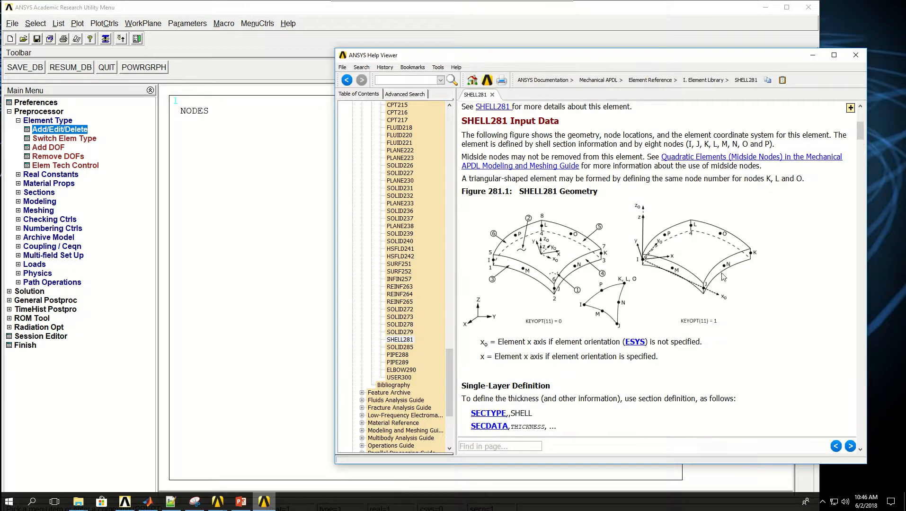
Examine the SHELL181 element's description and geometry figure in the help, then minimize the Help Viewer.
{"action": "left_click_drag", "start_coordinate": [446, 361], "coordinate": [446, 260]}
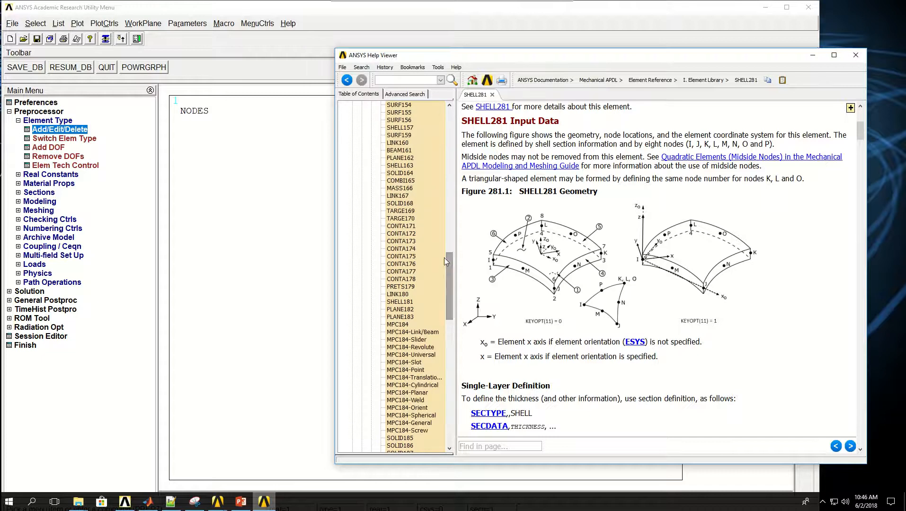
{"action": "left_click", "coordinate": [405, 302]}
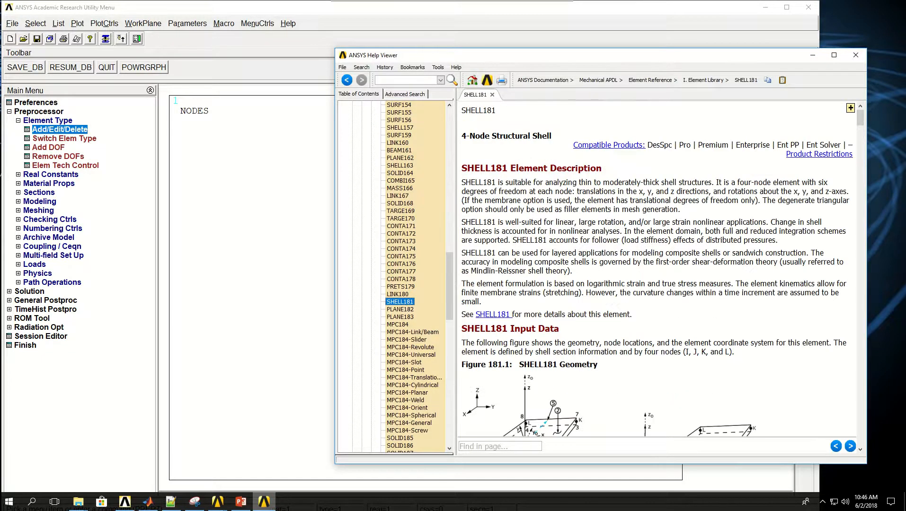
{"action": "scroll", "coordinate": [662, 271], "scroll_direction": "down", "scroll_amount": 3}
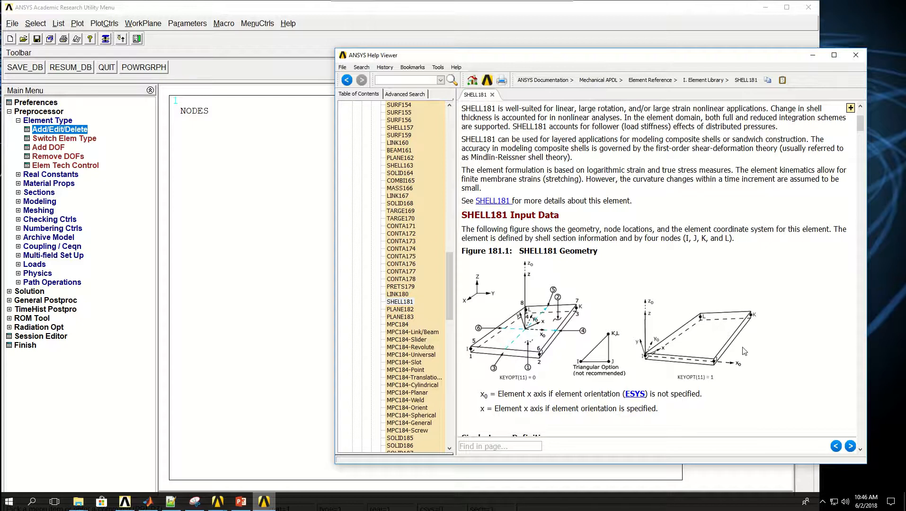
{"action": "left_click", "coordinate": [813, 56]}
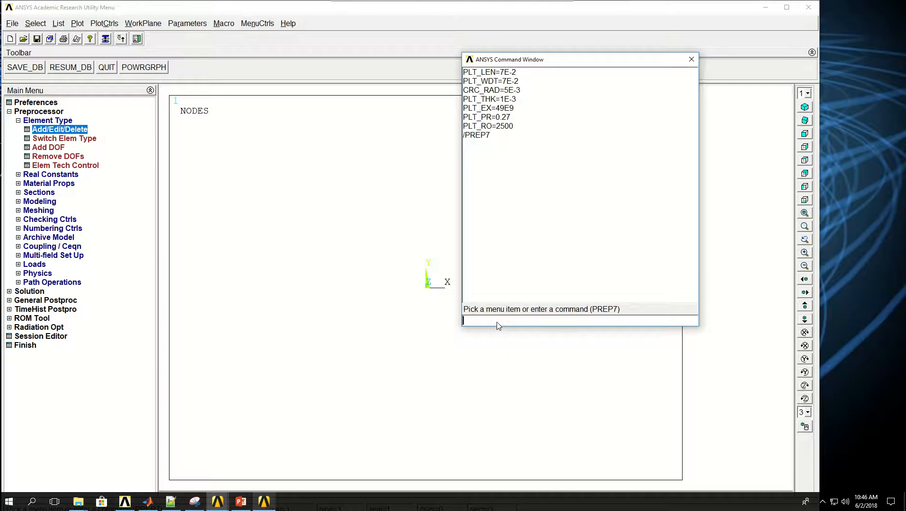
Define element type 1 as SHELL281 with ET,1,281 and assign PLT_EX as material 1's elastic modulus with MP,EX,1,PLT_EX.
{"action": "type", "text": "ET,1,281"}
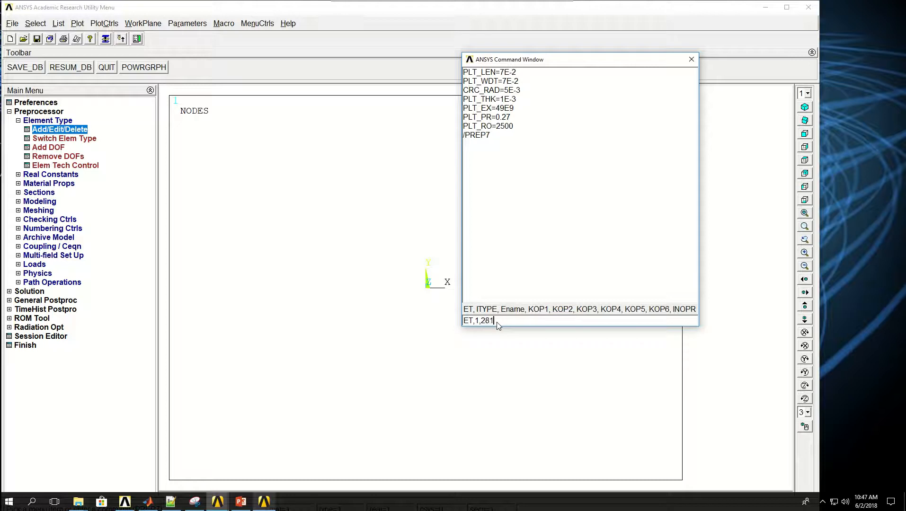
{"action": "key", "text": "Return"}
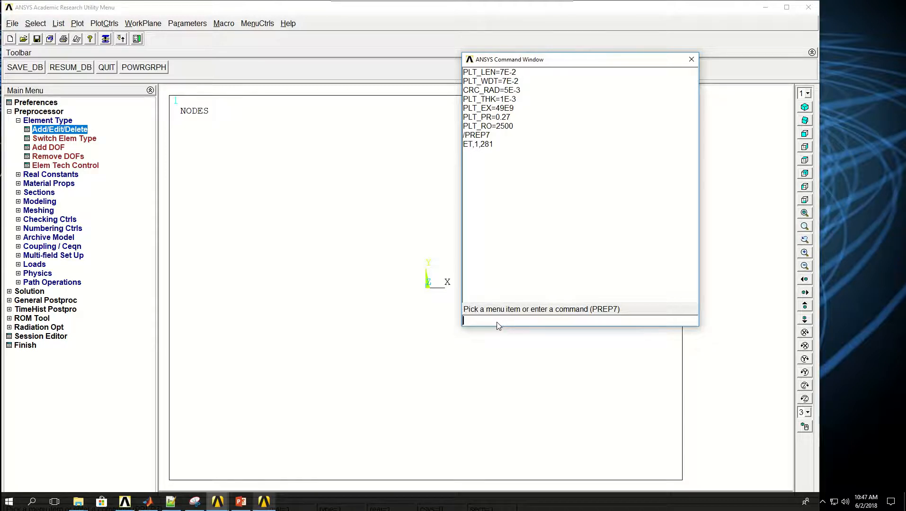
{"action": "type", "text": "MP"}
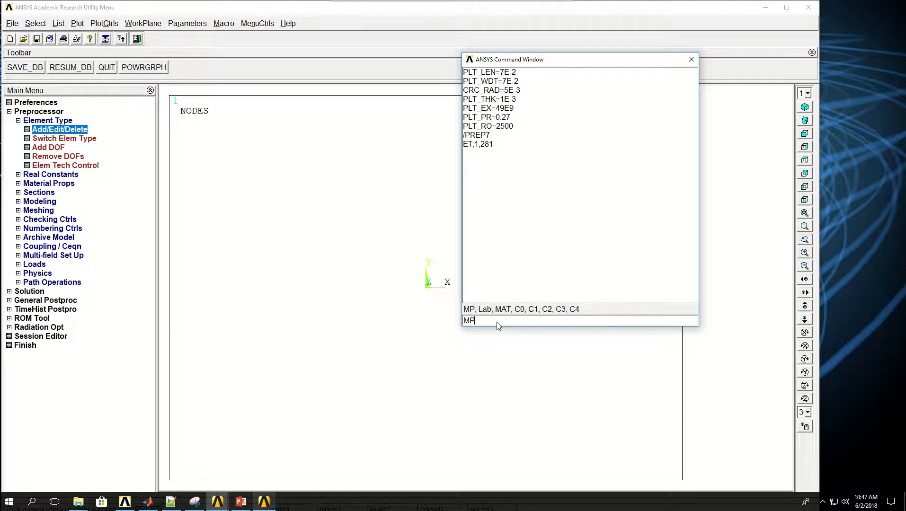
{"action": "type", "text": ","}
{"action": "key", "text": "BackSpace"}
{"action": "key", "text": "BackSpace"}
{"action": "type", "text": ",1,PLT_EX"}
{"action": "key", "text": "Return"}
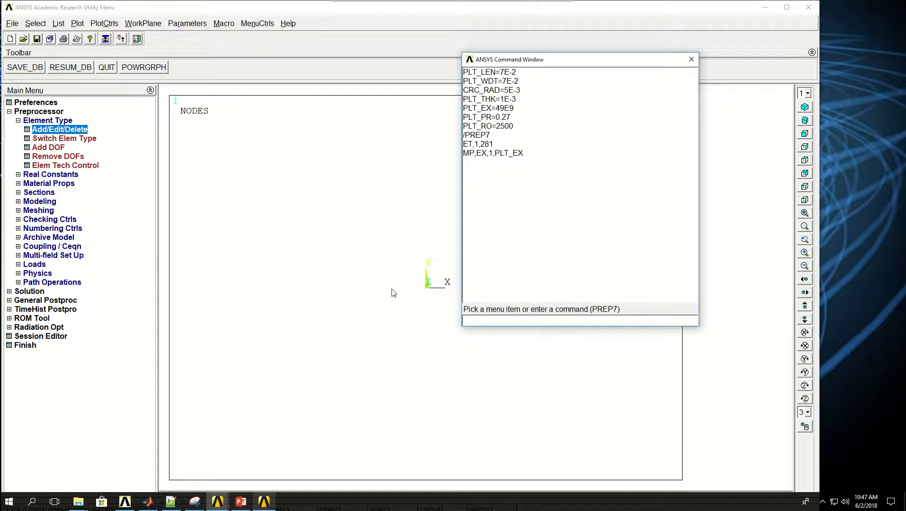
Assign PLT_PR as material 1's Poisson's ratio with the command MP,PRXY,1,PLT_PR.
{"action": "key", "text": "Up"}
{"action": "key", "text": "shift+Left"}
{"action": "key", "text": "shift+Left"}
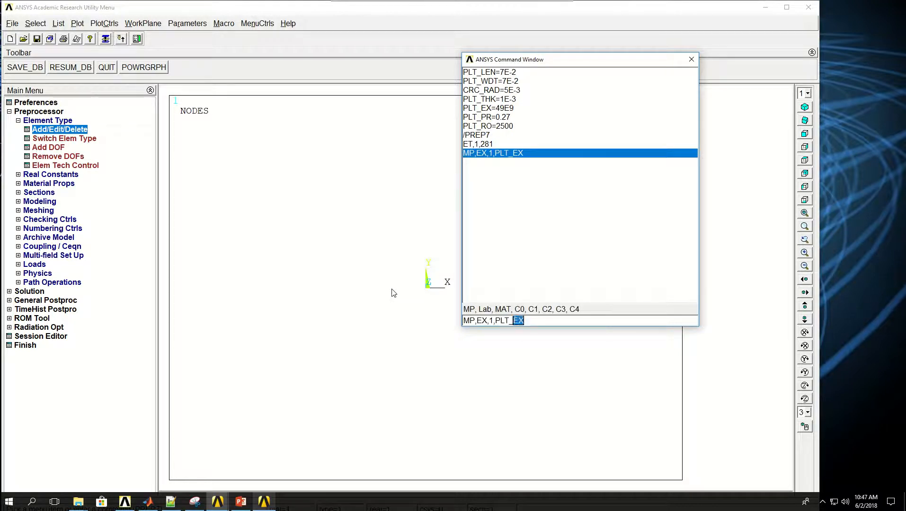
{"action": "type", "text": "PR"}
{"action": "key", "text": "Left"}
{"action": "key", "text": "Left"}
{"action": "key", "text": "Left"}
{"action": "key", "text": "Left"}
{"action": "key", "text": "Left"}
{"action": "key", "text": "Left"}
{"action": "key", "text": "Left"}
{"action": "key", "text": "Left"}
{"action": "key", "text": "shift+Left"}
{"action": "key", "text": "shift+Left"}
{"action": "type", "text": "PRXY"}
{"action": "key", "text": "Return"}
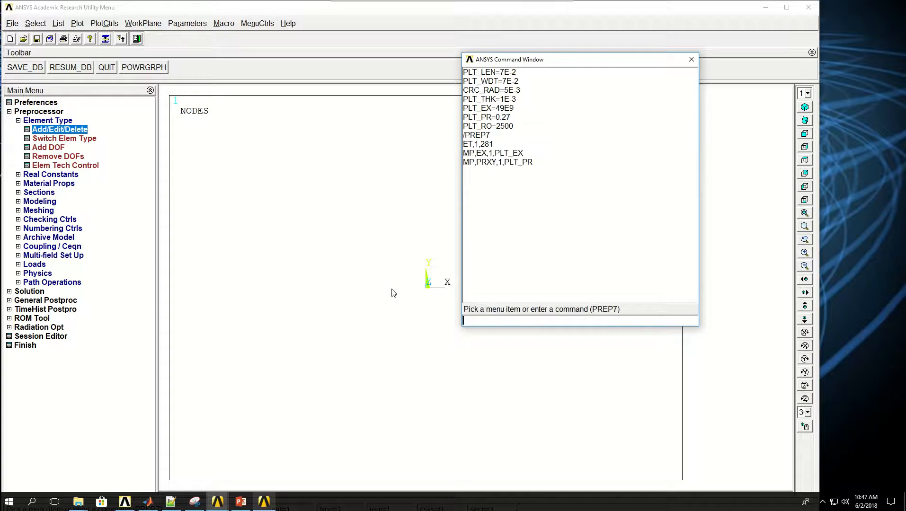
Assign PLT_RO as material 1's density with the command MP,DENS,1,PLT_RO.
{"action": "key", "text": "Up"}
{"action": "key", "text": "shift+Left"}
{"action": "key", "text": "shift+Left"}
{"action": "type", "text": "RO"}
{"action": "key", "text": "Left"}
{"action": "key", "text": "Left"}
{"action": "key", "text": "Left"}
{"action": "key", "text": "Left"}
{"action": "key", "text": "Left"}
{"action": "key", "text": "Left"}
{"action": "key", "text": "Left"}
{"action": "key", "text": "Left"}
{"action": "key", "text": "Left"}
{"action": "key", "text": "Left"}
{"action": "key", "text": "Left"}
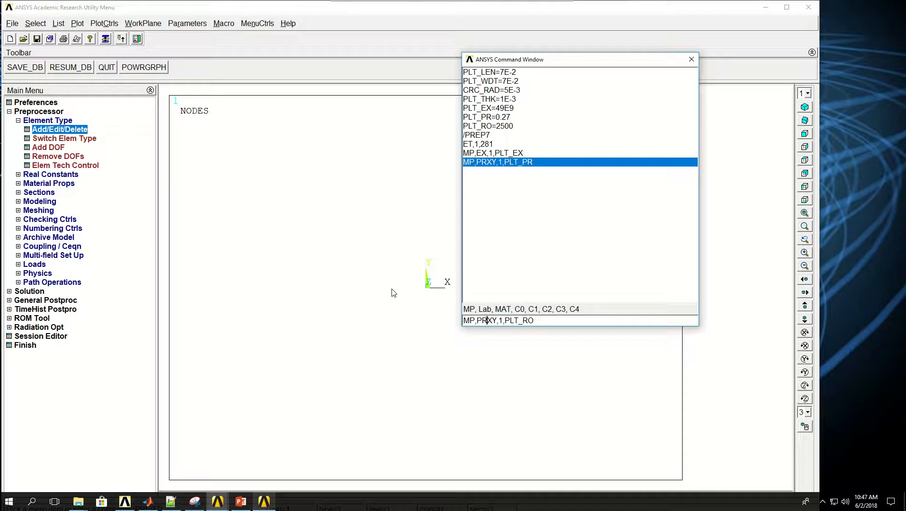
{"action": "key", "text": "Right"}
{"action": "key", "text": "Right"}
{"action": "key", "text": "shift+Left"}
{"action": "key", "text": "shift+Left"}
{"action": "key", "text": "shift+Left"}
{"action": "key", "text": "shift+Left"}
{"action": "type", "text": "DENS"}
{"action": "key", "text": "Return"}
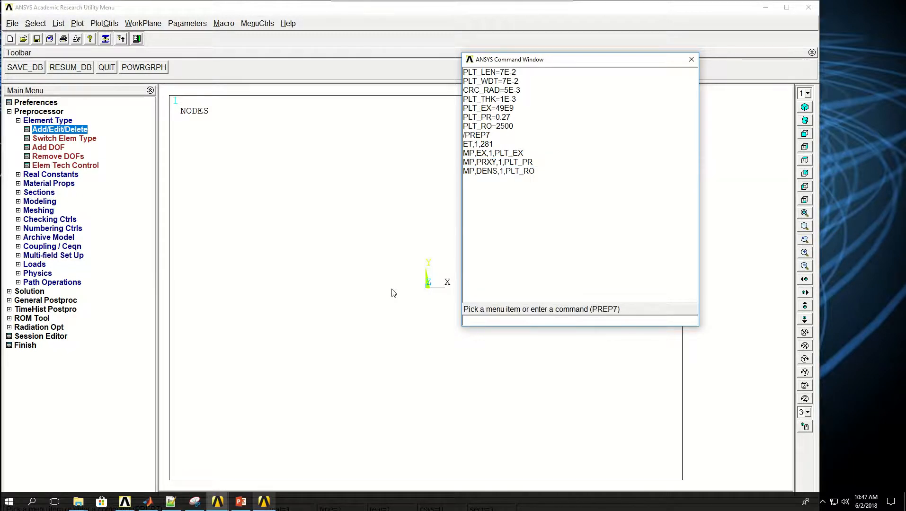
Check the density and linear isotropic properties defined for material model 1, leaving them without making changes.
{"action": "left_click", "coordinate": [51, 184]}
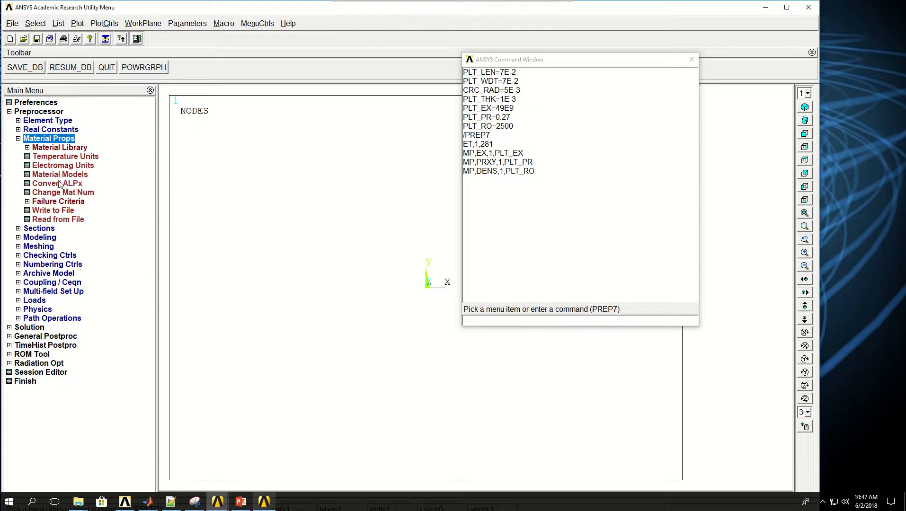
{"action": "left_click", "coordinate": [52, 175]}
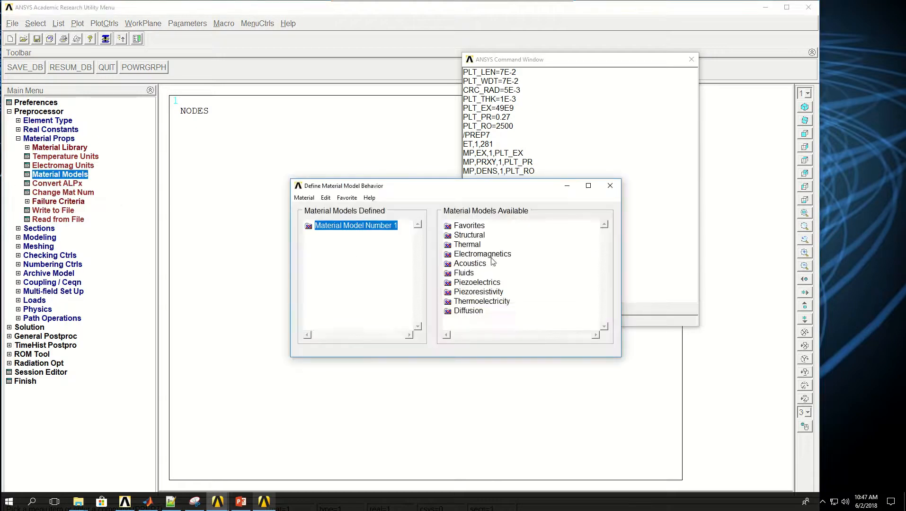
{"action": "double_click", "coordinate": [469, 235]}
{"action": "double_click", "coordinate": [479, 244]}
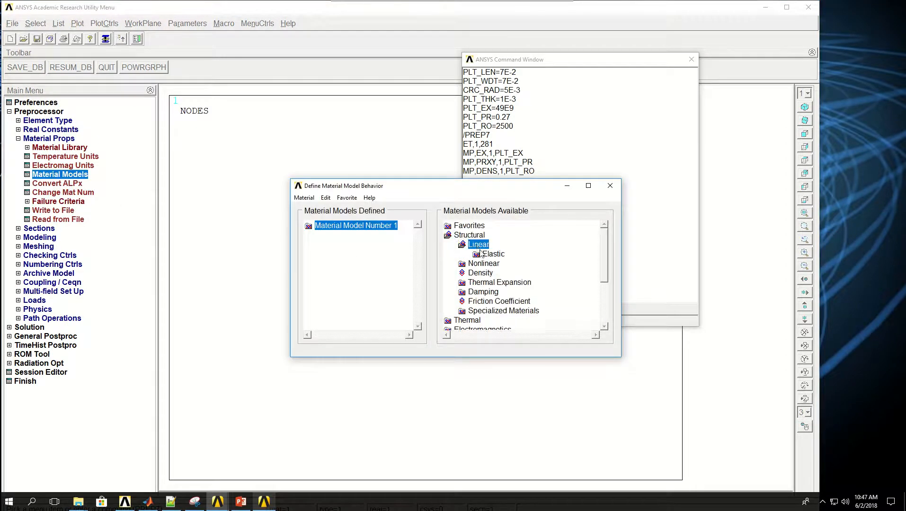
{"action": "double_click", "coordinate": [330, 229]}
{"action": "double_click", "coordinate": [341, 237]}
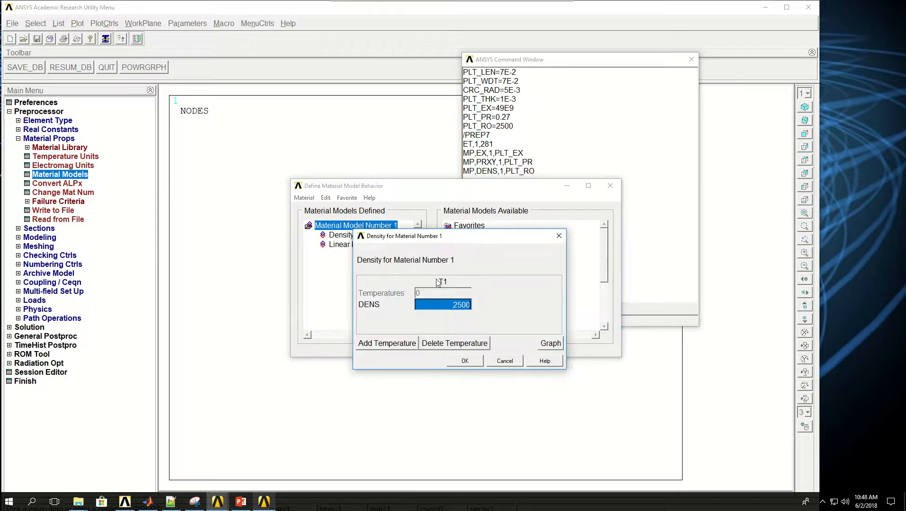
{"action": "left_click", "coordinate": [505, 361]}
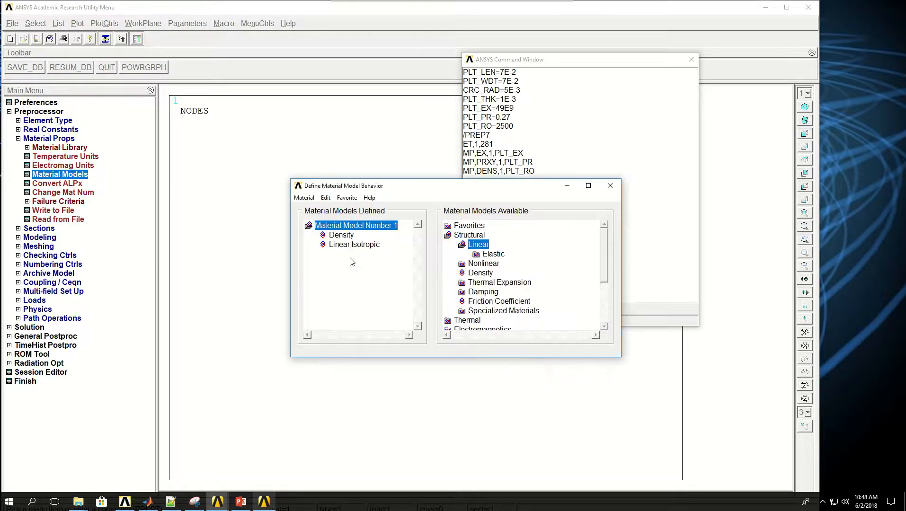
{"action": "double_click", "coordinate": [353, 246]}
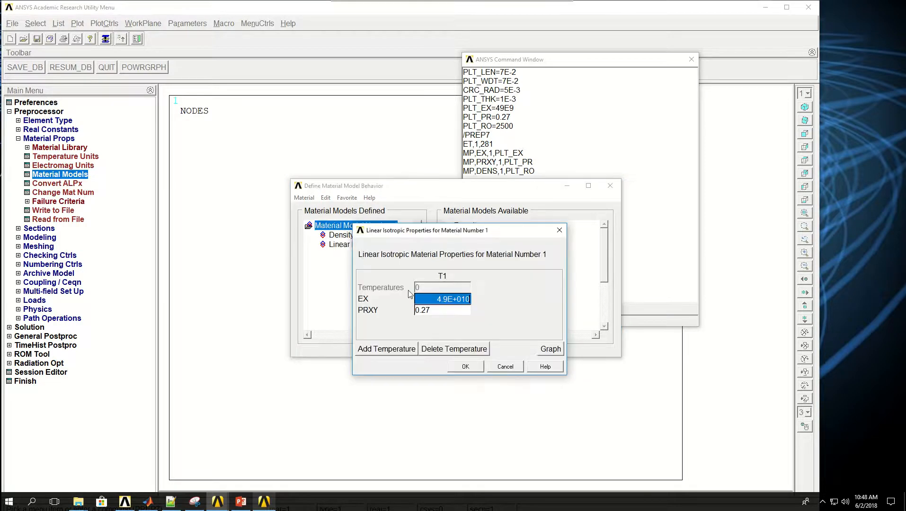
{"action": "left_click", "coordinate": [505, 365]}
{"action": "left_click", "coordinate": [611, 186]}
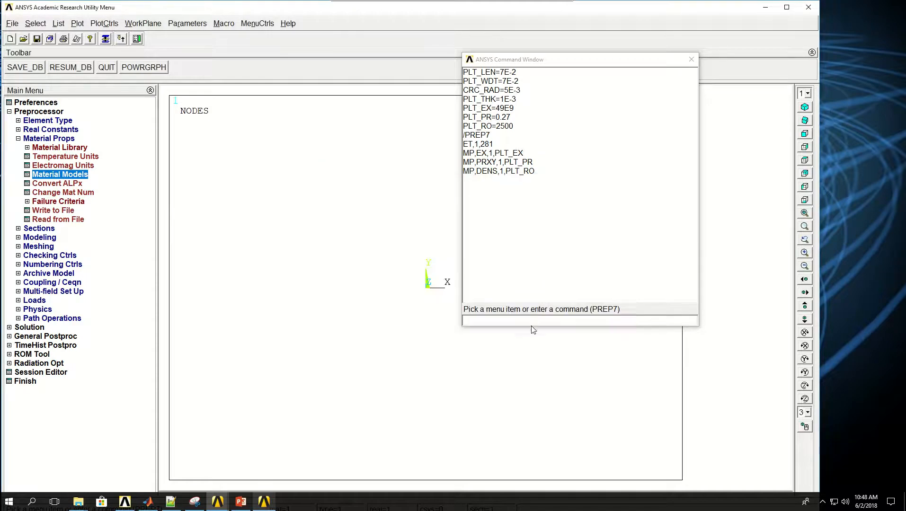
Define section 1 as a shell section with the command SECT,1,SHELL.
{"action": "left_click", "coordinate": [535, 324]}
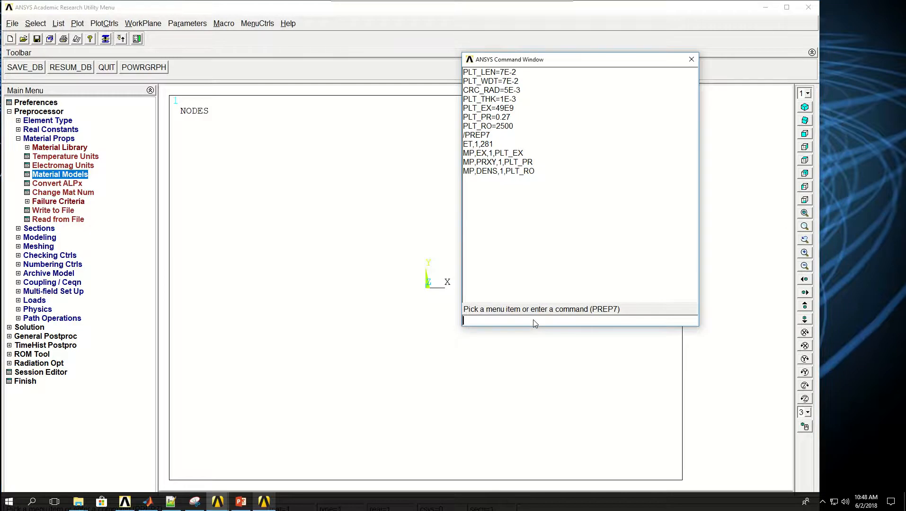
{"action": "type", "text": "SECT"}
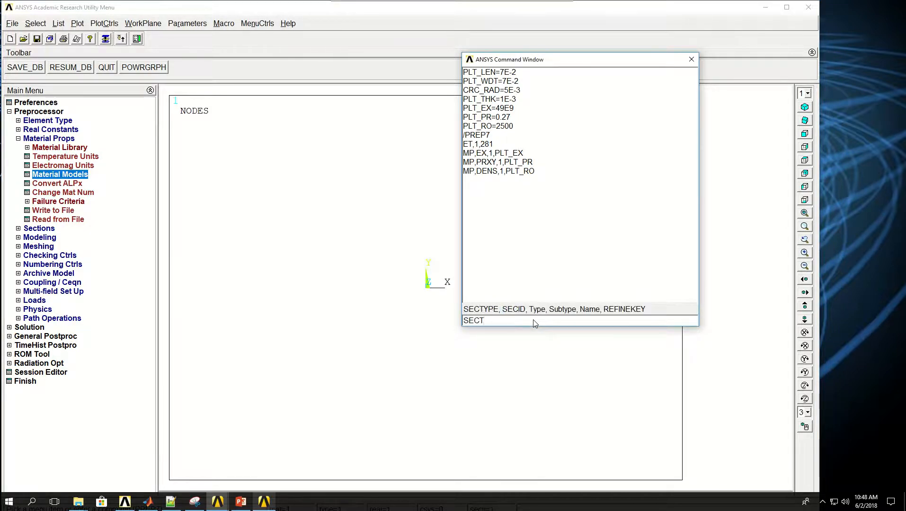
{"action": "type", "text": ",1,SHELL"}
{"action": "key", "text": "Return"}
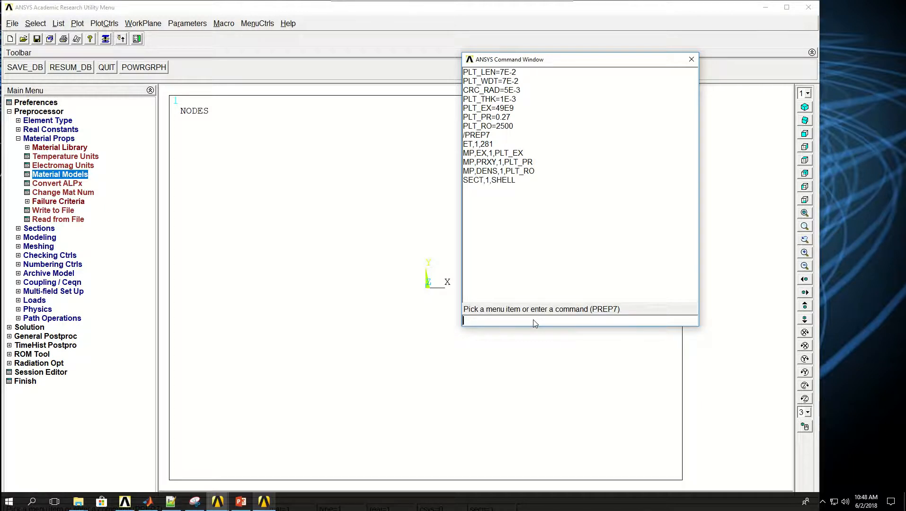
Define the shell layer with thickness PLT_THK, material 1, angle 0 and 5 integration points using SECD,PLT_THK,1,0,5.
{"action": "type", "text": "SEC"}
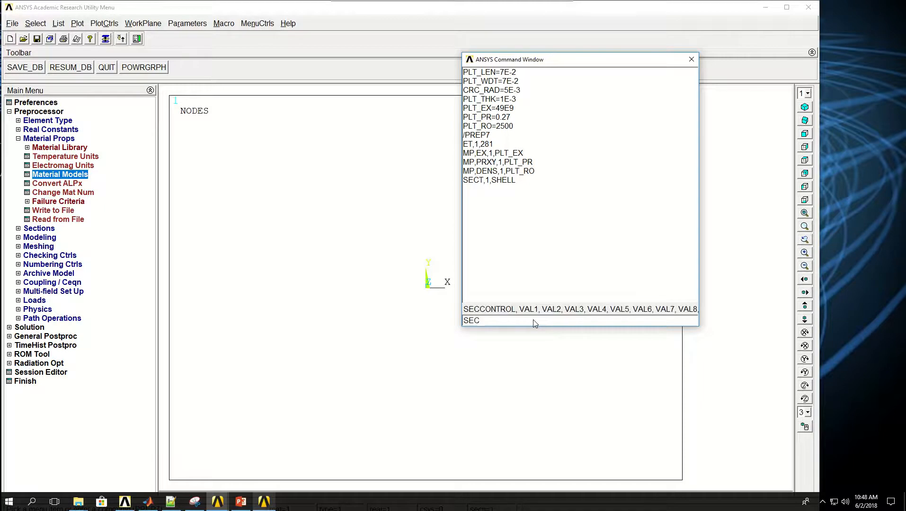
{"action": "type", "text": "D,"}
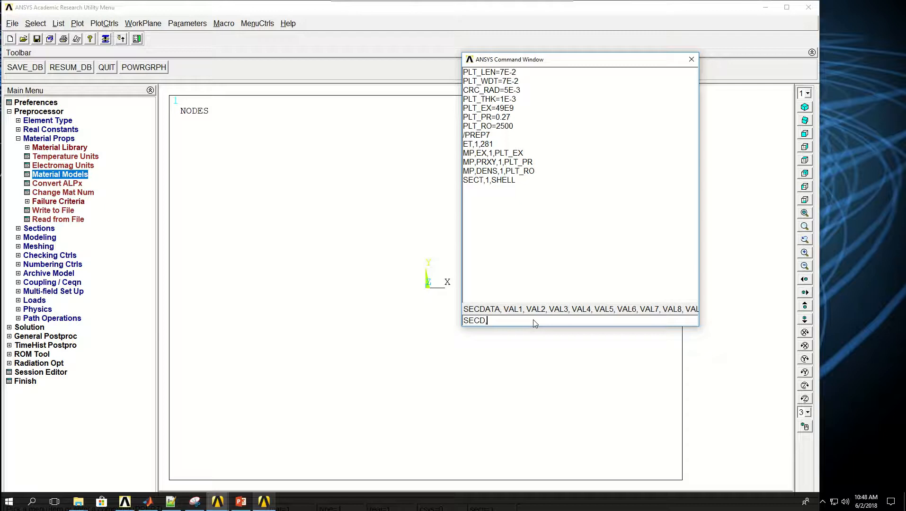
{"action": "type", "text": "PL"}
{"action": "type", "text": "T_"}
{"action": "type", "text": ".5"}
{"action": "key", "text": "Return"}
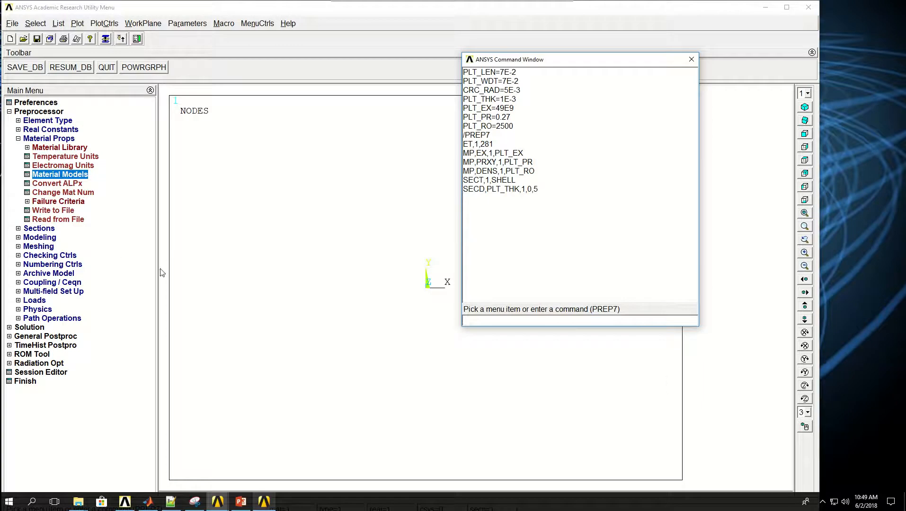
Plot the layer stacking of shell section 1 to check its lay-up.
{"action": "left_click", "coordinate": [49, 230]}
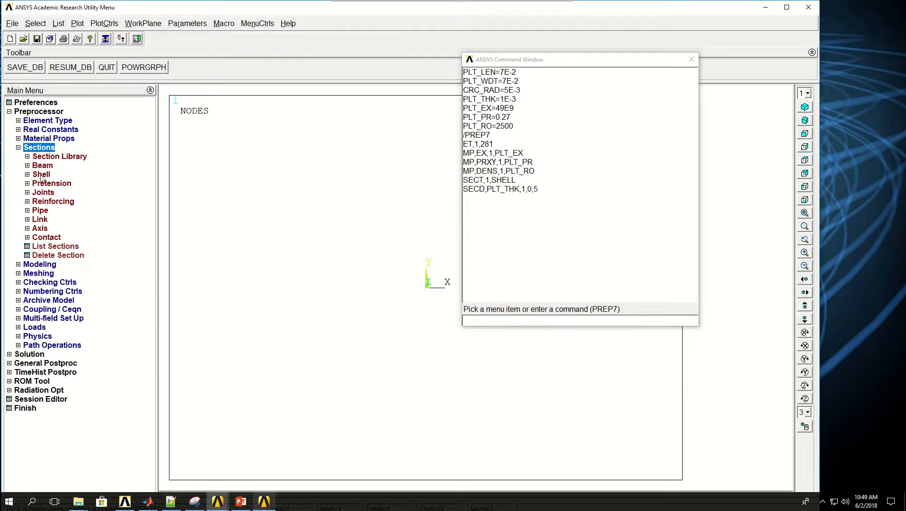
{"action": "left_click", "coordinate": [41, 175]}
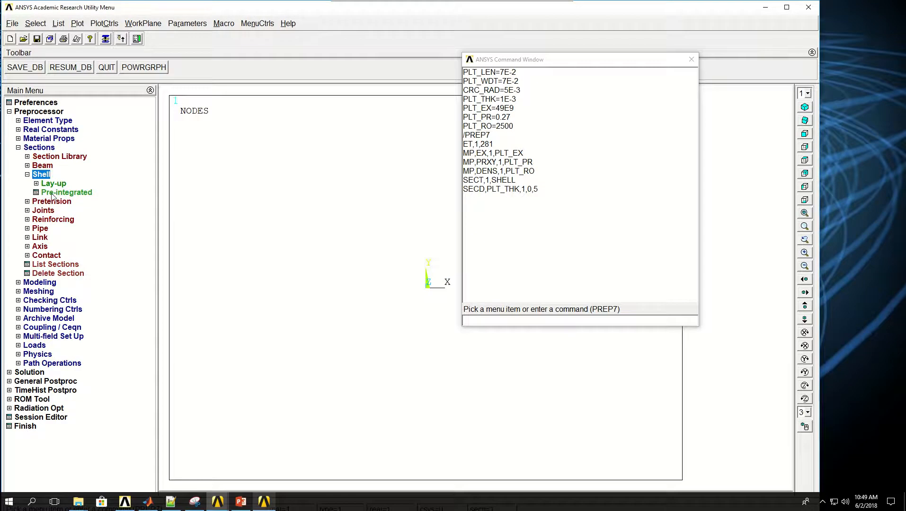
{"action": "left_click", "coordinate": [55, 184]}
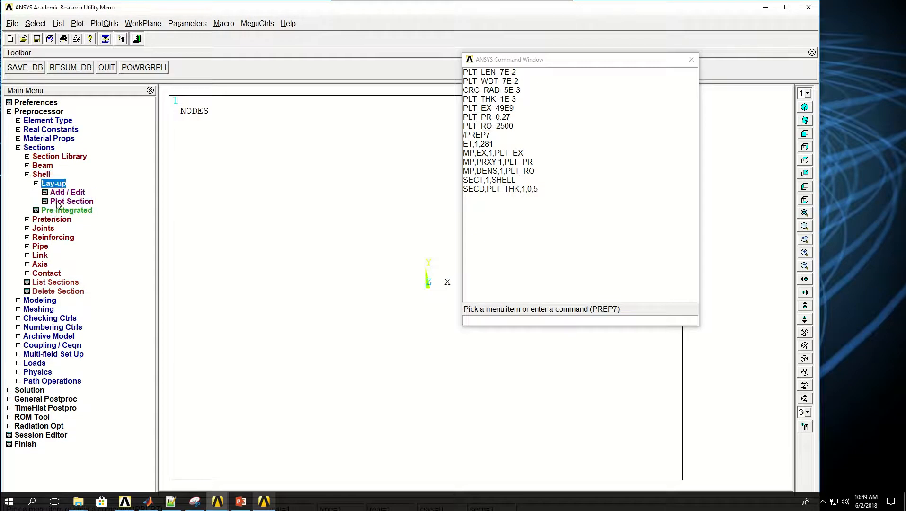
{"action": "left_click", "coordinate": [56, 204]}
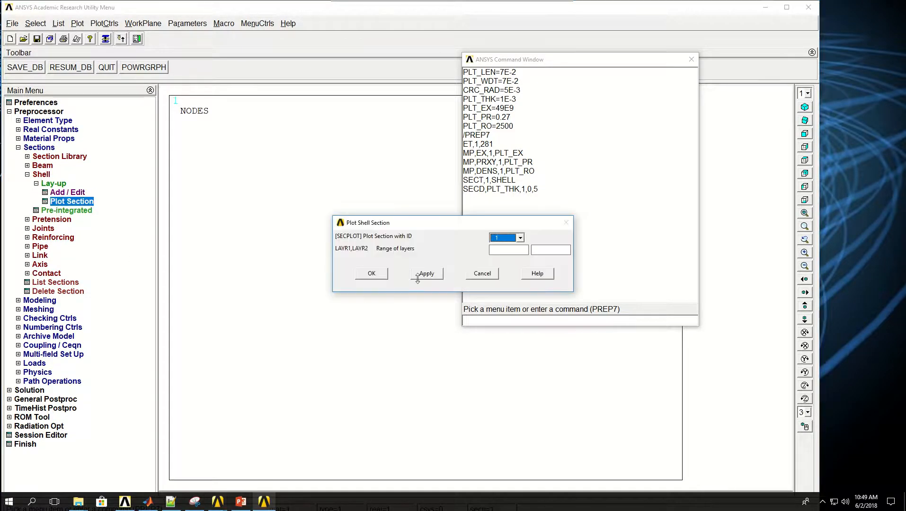
{"action": "left_click", "coordinate": [372, 274]}
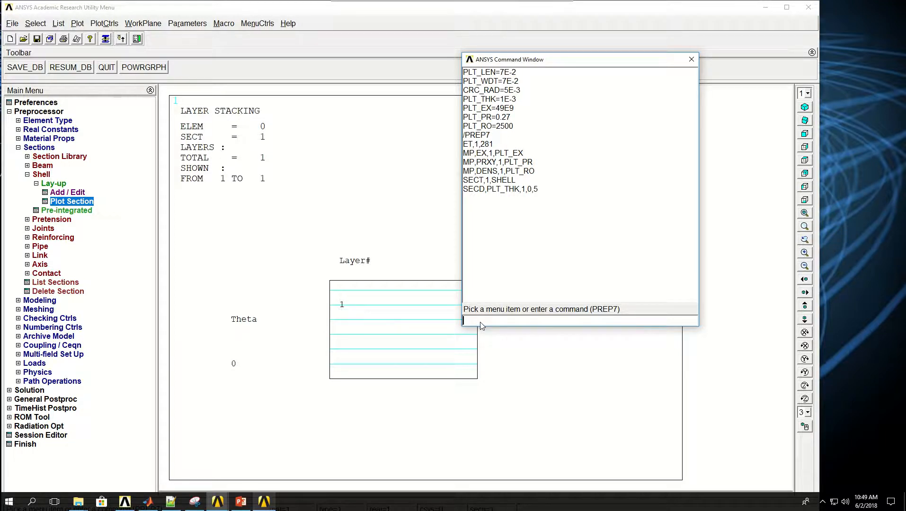
Create a keypoint at the origin with K,,0,0,0 and move the command window away from the middle of the graphics area.
{"action": "type", "text": "K,,"}
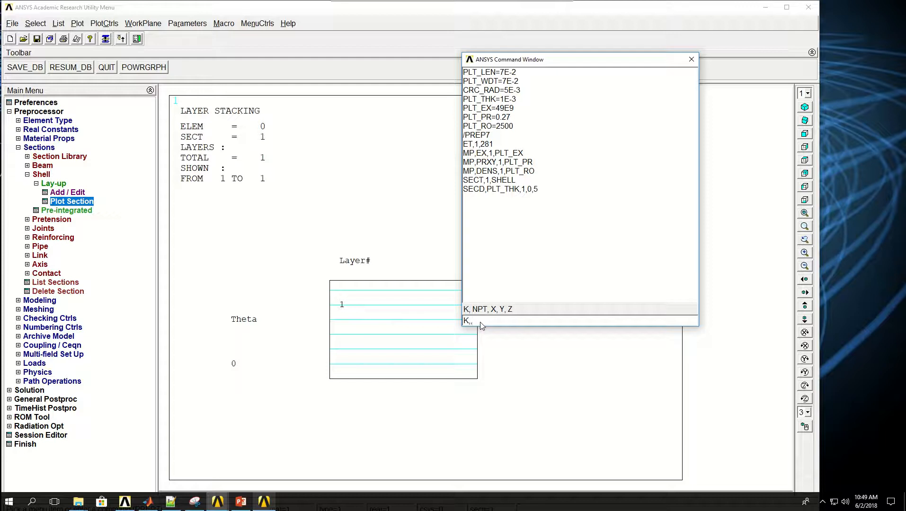
{"action": "type", "text": "0,0,0"}
{"action": "key", "text": "Return"}
{"action": "left_click_drag", "start_coordinate": [559, 60], "coordinate": [685, 123]}
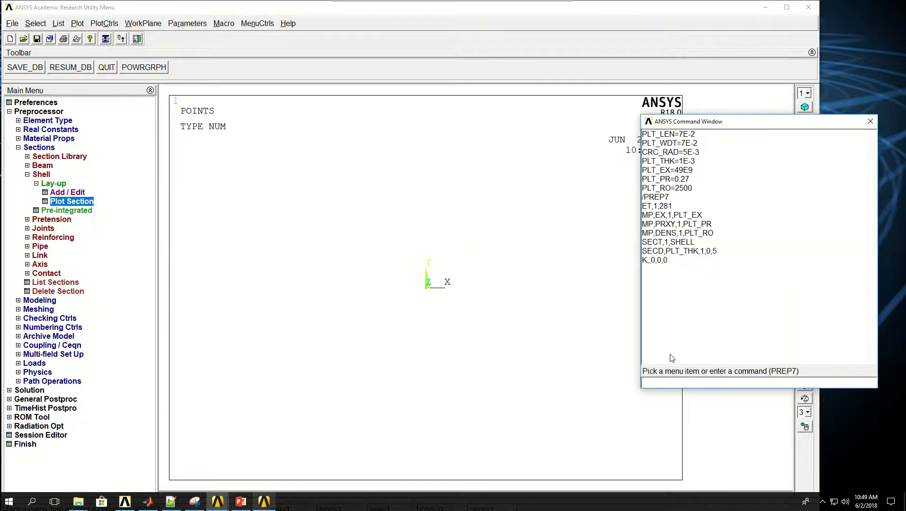
Create a keypoint on the X axis at distance CRC_RAD with K,,CRC_RAD,0,0 and move the command window clear of the plot.
{"action": "left_click", "coordinate": [673, 381]}
{"action": "type", "text": "K,,CRC_RAD,0,0"}
{"action": "key", "text": "Return"}
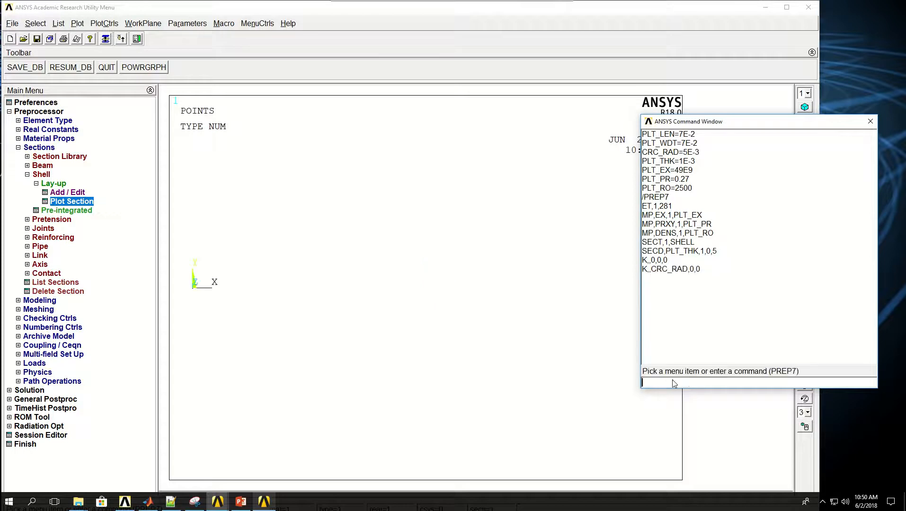
{"action": "left_click_drag", "start_coordinate": [716, 125], "coordinate": [766, 144]}
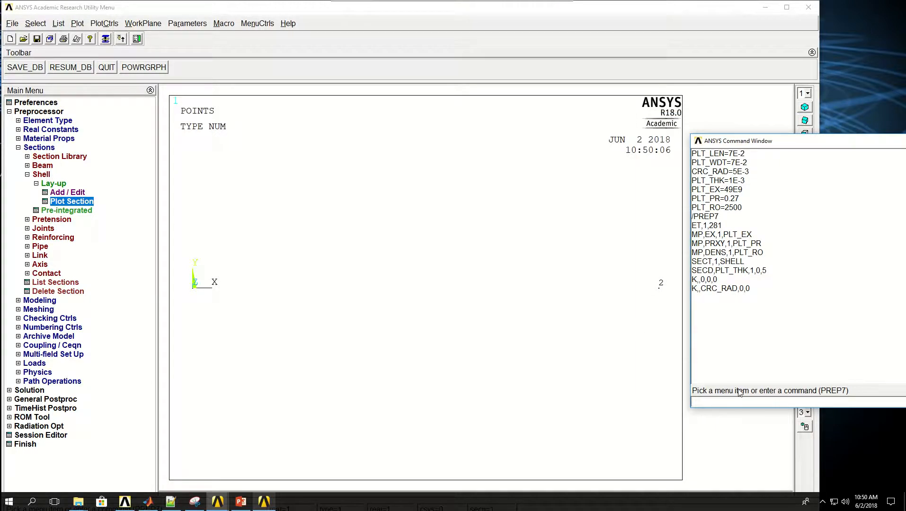
Create a keypoint on the Y axis at distance CRC_RAD with the command K,,0,CRC_RAD,0.
{"action": "key", "text": "Up"}
{"action": "key", "text": "BackSpace"}
{"action": "key", "text": "BackSpace"}
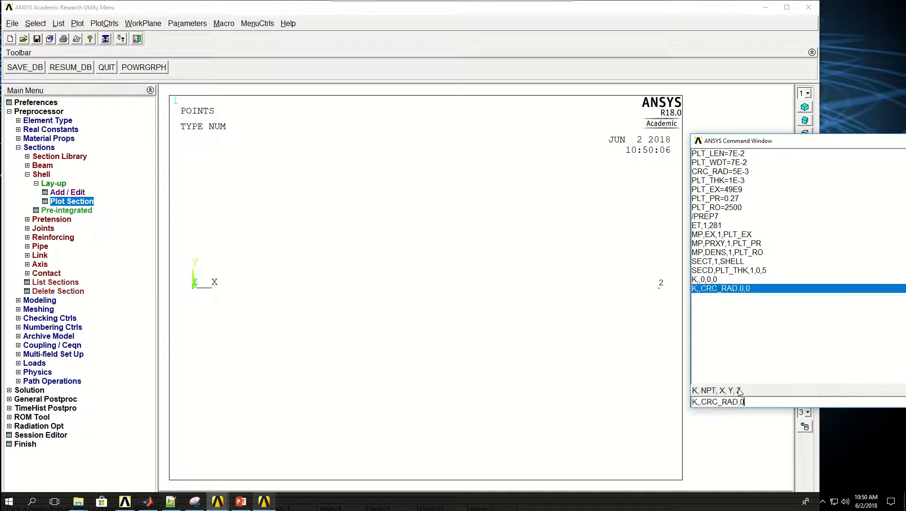
{"action": "key", "text": "Left"}
{"action": "key", "text": "Left"}
{"action": "key", "text": "Left"}
{"action": "key", "text": "Left"}
{"action": "key", "text": "Left"}
{"action": "type", "text": "0,"}
{"action": "key", "text": "Return"}
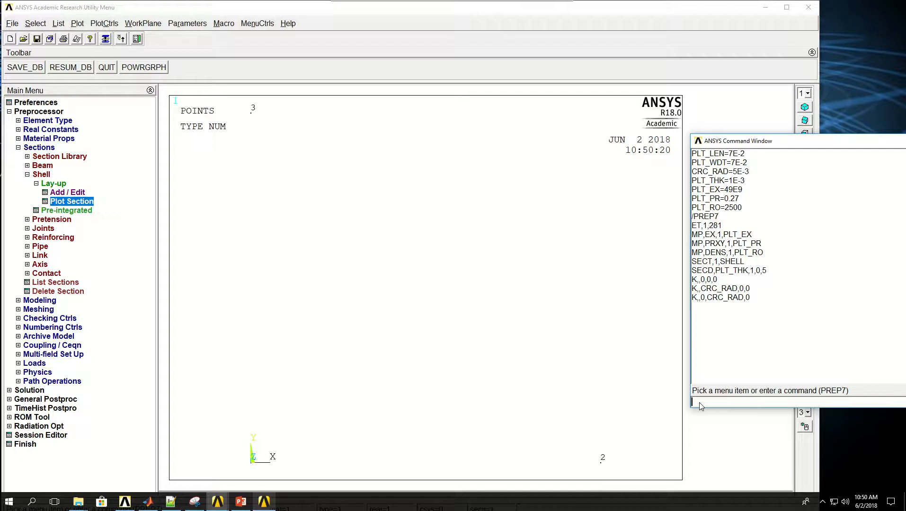
Create a keypoint on the X axis at distance PLT_LEN with the command K,,PLT_LEN,0,0.
{"action": "type", "text": "K,"}
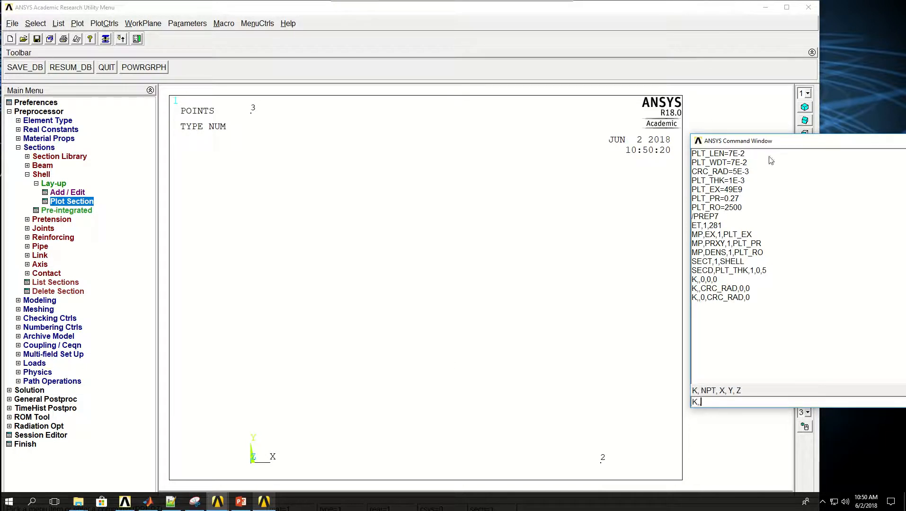
{"action": "left_click_drag", "start_coordinate": [772, 144], "coordinate": [430, 137]}
{"action": "type", "text": ",PL"}
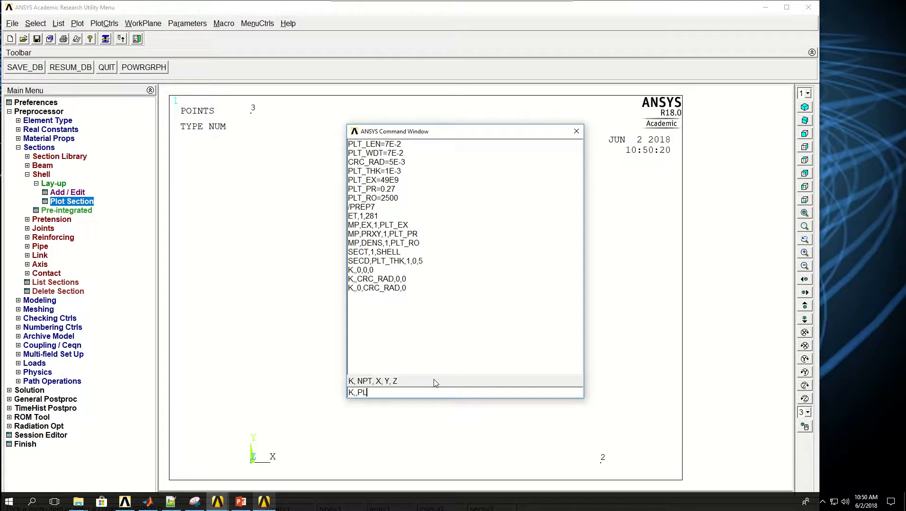
{"action": "type", "text": "Y_R"}
{"action": "key", "text": "Delete"}
{"action": "type", "text": "LEN,0,0"}
{"action": "key", "text": "Return"}
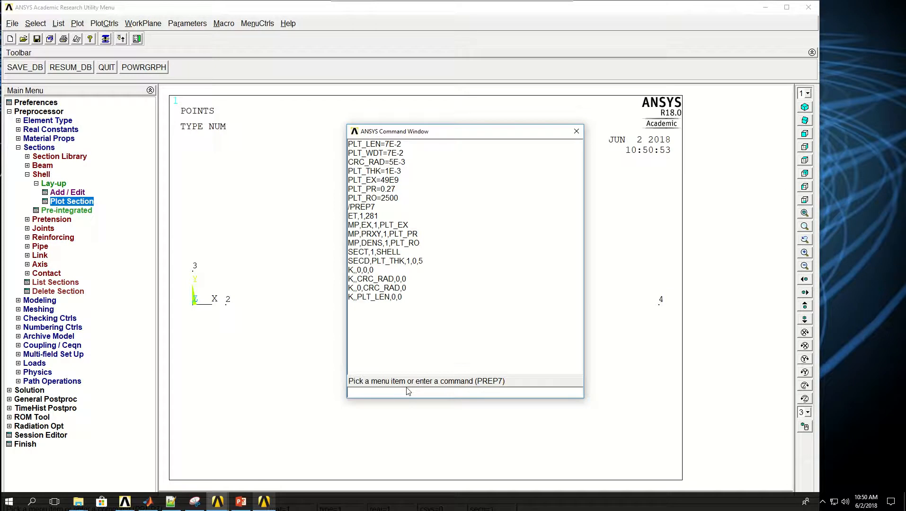
Create a keypoint at the plate's far corner by reworking the previous keypoint command into K,,PLT_LEN,PLT_WDT,0.
{"action": "key", "text": "Up"}
{"action": "key", "text": "Left"}
{"action": "key", "text": "Left"}
{"action": "key", "text": "Left"}
{"action": "key", "text": "shift+Right"}
{"action": "type", "text": "PLT_"}
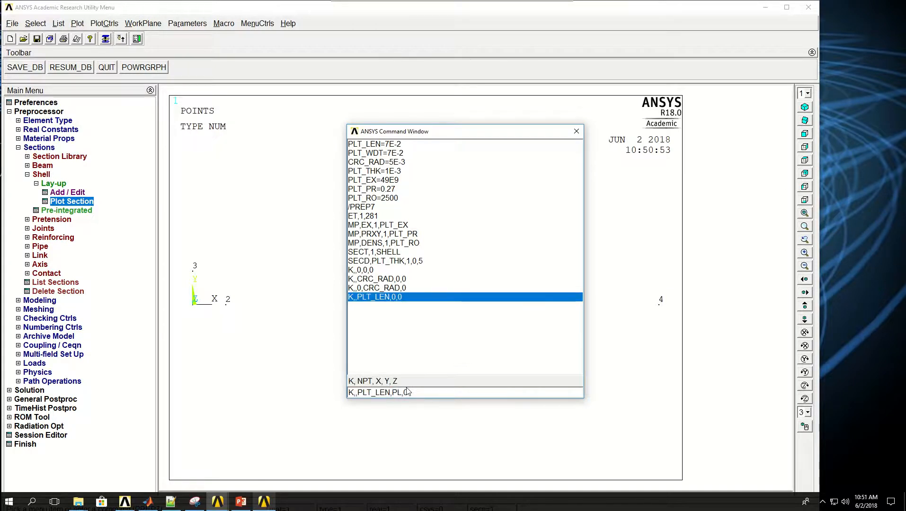
{"action": "type", "text": "WDT"}
{"action": "key", "text": "Return"}
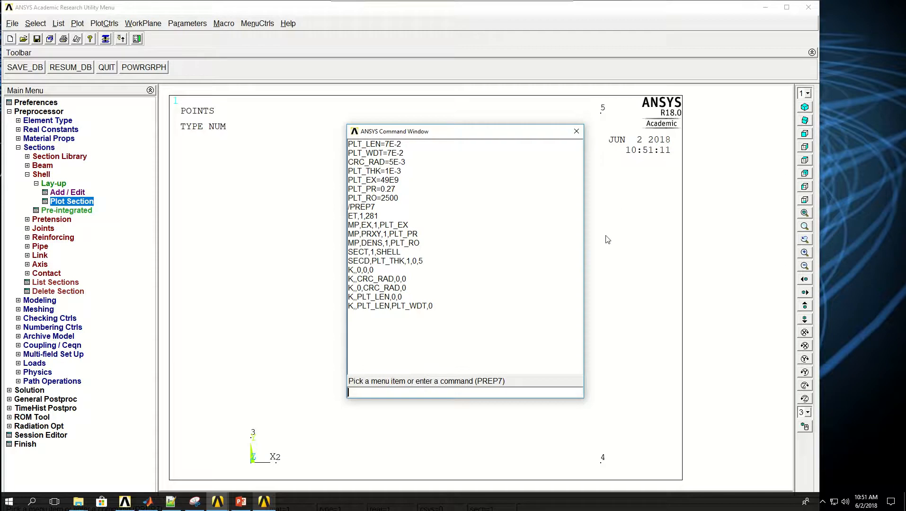
Create a keypoint on the Y axis at distance PLT_WDT with the command K,,0,PLT_WDT,0.
{"action": "type", "text": "K,"}
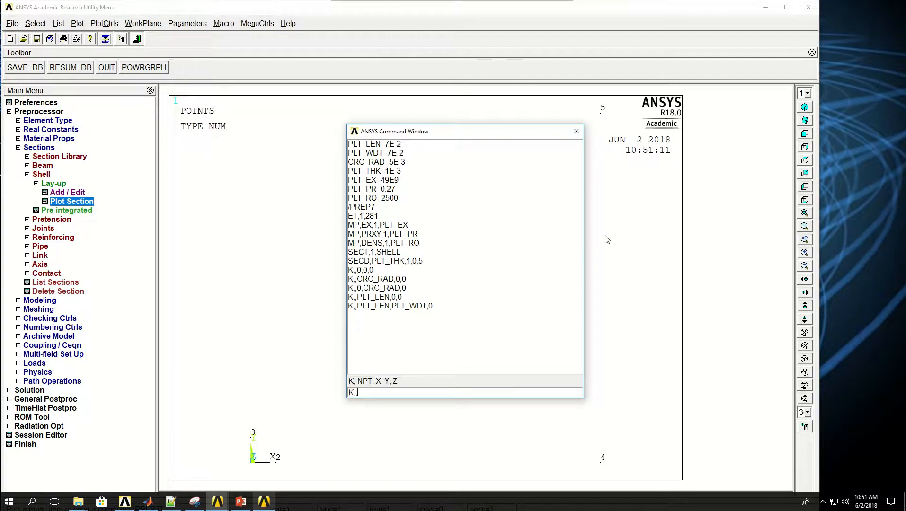
{"action": "type", "text": ",0,PLT_WDT,0"}
{"action": "key", "text": "Return"}
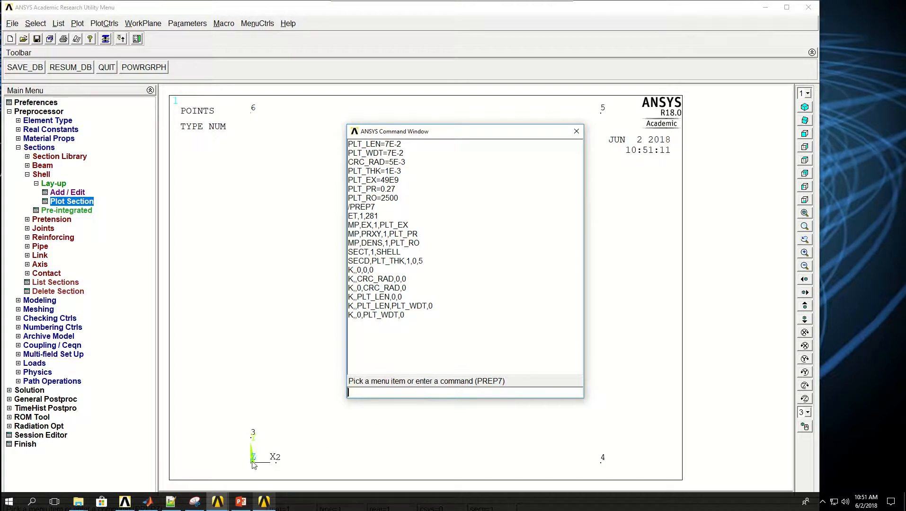
Create the two radial lines from the origin keypoint with the commands L,1,2 and L,1,3.
{"action": "type", "text": "L,1,2"}
{"action": "key", "text": "Return"}
{"action": "type", "text": "L"}
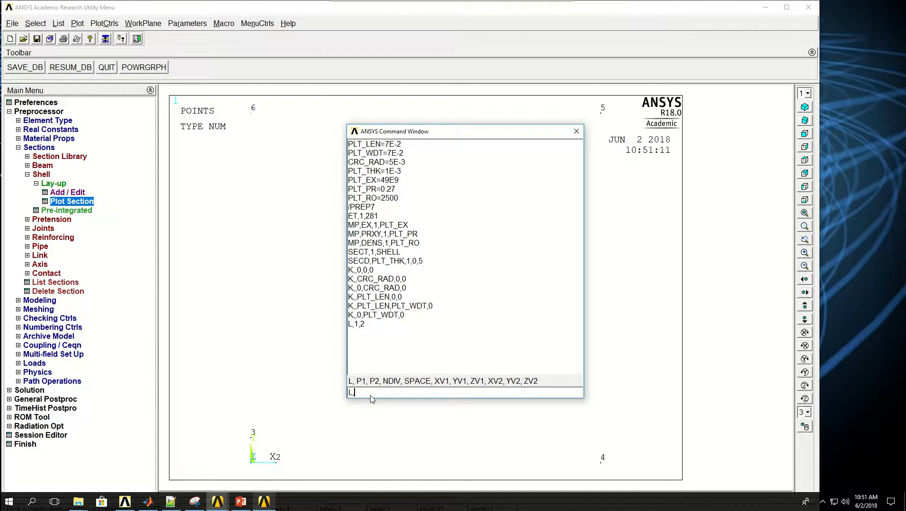
{"action": "type", "text": ",1,3"}
{"action": "key", "text": "Return"}
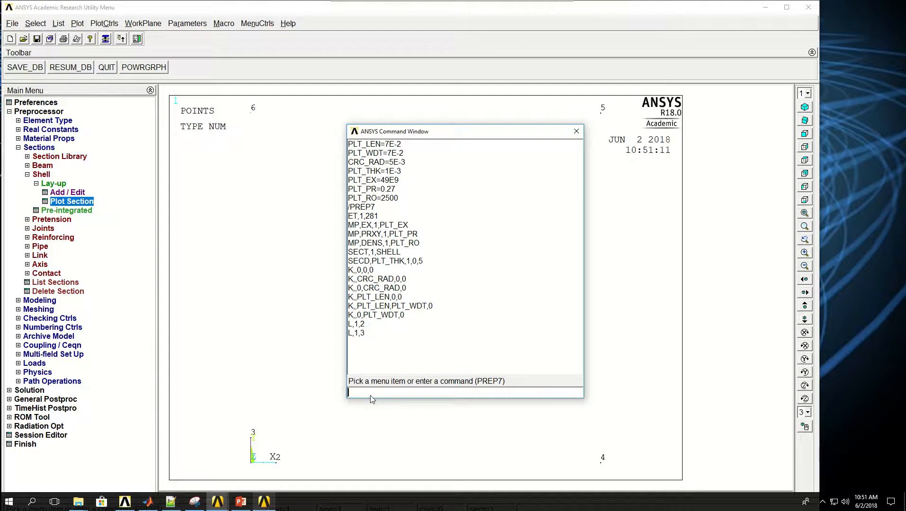
Create the quarter-circle arc between keypoints 2 and 3 around keypoint 1 with LARC,2,3,1,CRC_RAD.
{"action": "type", "text": "LAR"}
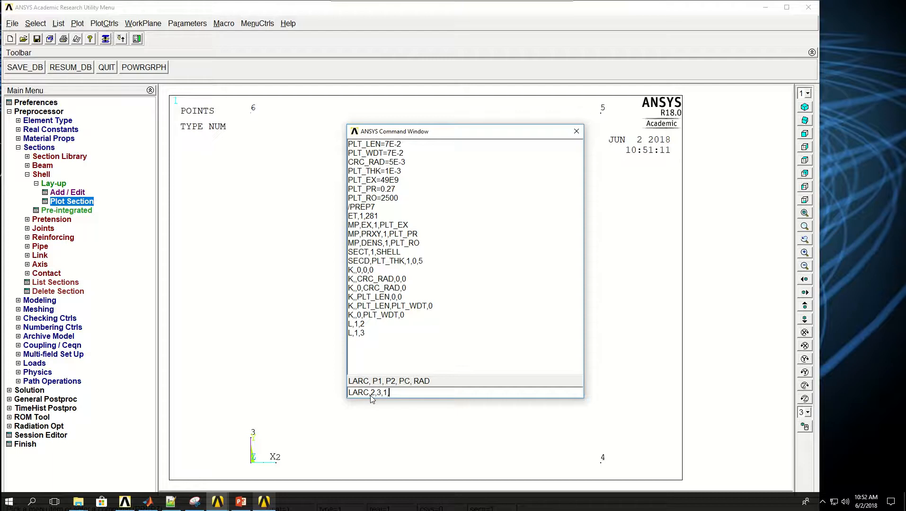
{"action": "type", "text": "C,2,3,1,CRC_RAD"}
{"action": "key", "text": "Return"}
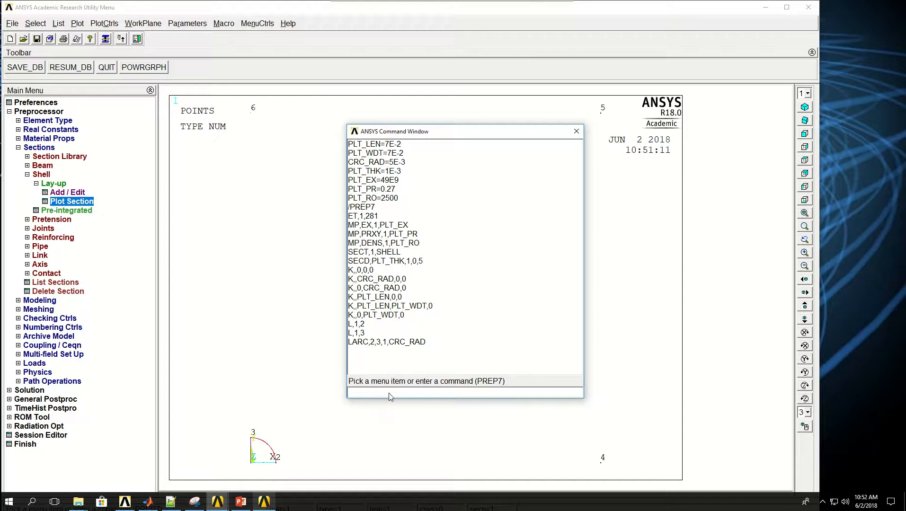
Create the four outer plate lines with the commands L,2,4, L,4,5, L,5,6 and L,6,3.
{"action": "type", "text": "L"}
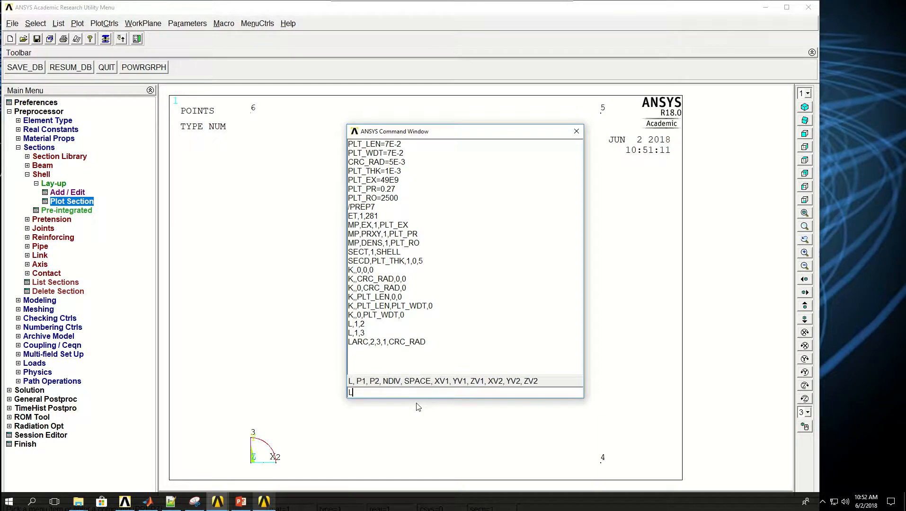
{"action": "type", "text": ",2,4"}
{"action": "key", "text": "Return"}
{"action": "type", "text": "L,"}
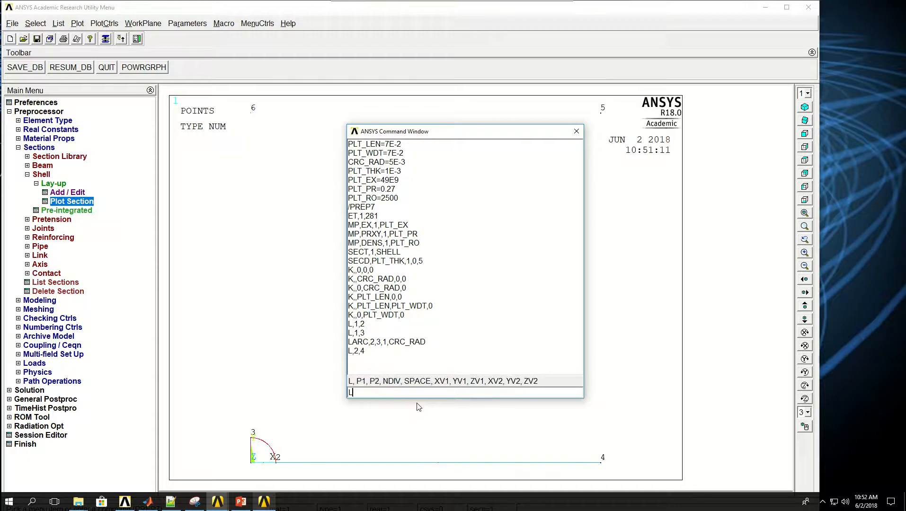
{"action": "type", "text": "4,5"}
{"action": "key", "text": "Return"}
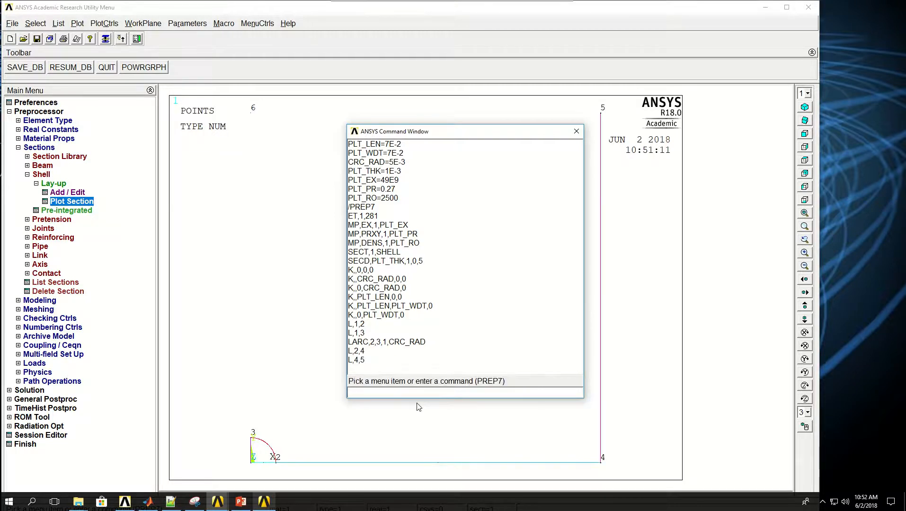
{"action": "type", "text": "L,5,6"}
{"action": "key", "text": "Return"}
{"action": "type", "text": "L"}
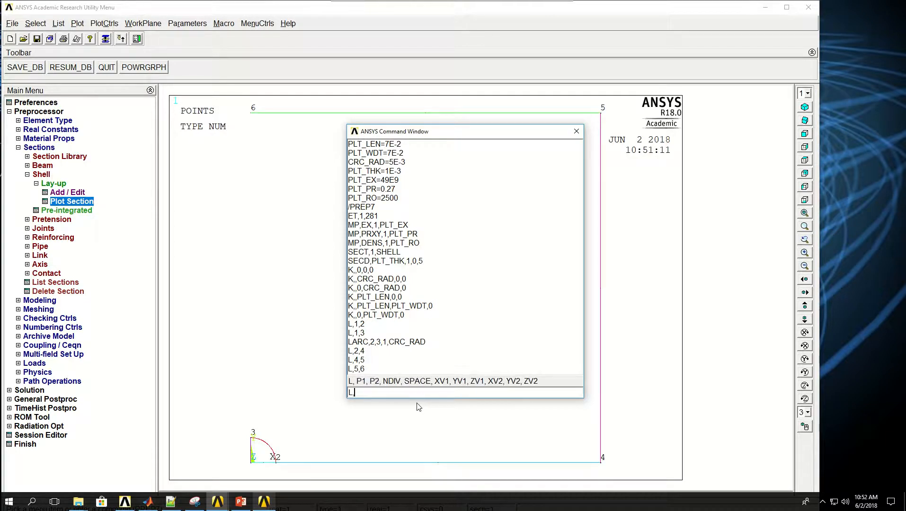
{"action": "type", "text": ",6,3"}
{"action": "key", "text": "Return"}
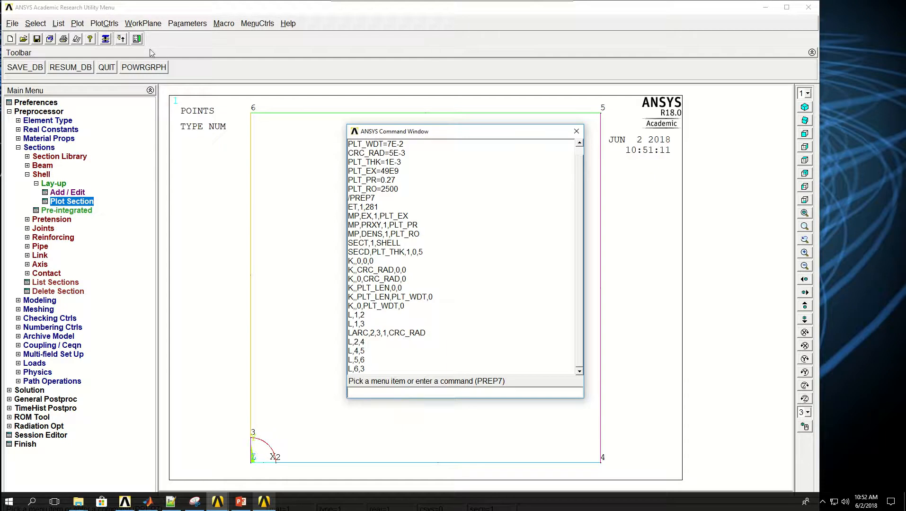
Turn on line numbering with /PNUM,LINE,1 and plot the lines with LPLOT.
{"action": "type", "text": "/PNUM,"}
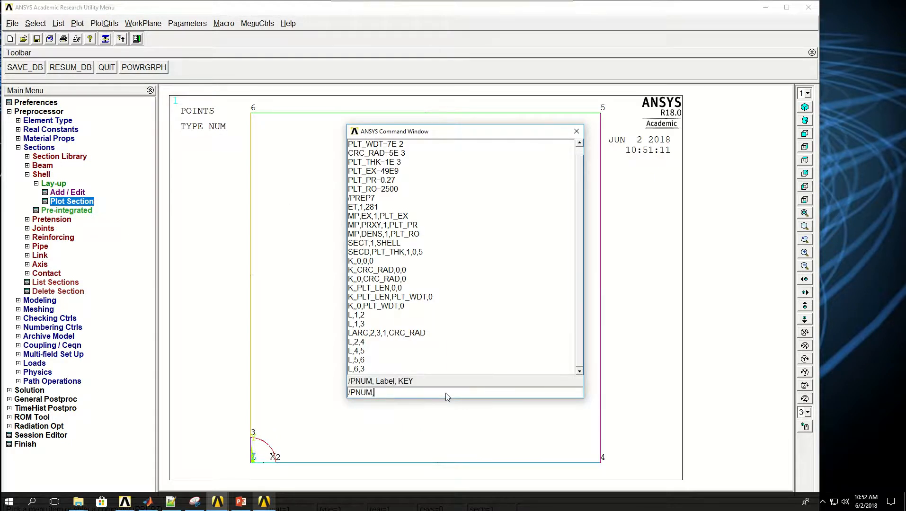
{"action": "type", "text": "LINE,1"}
{"action": "key", "text": "Return"}
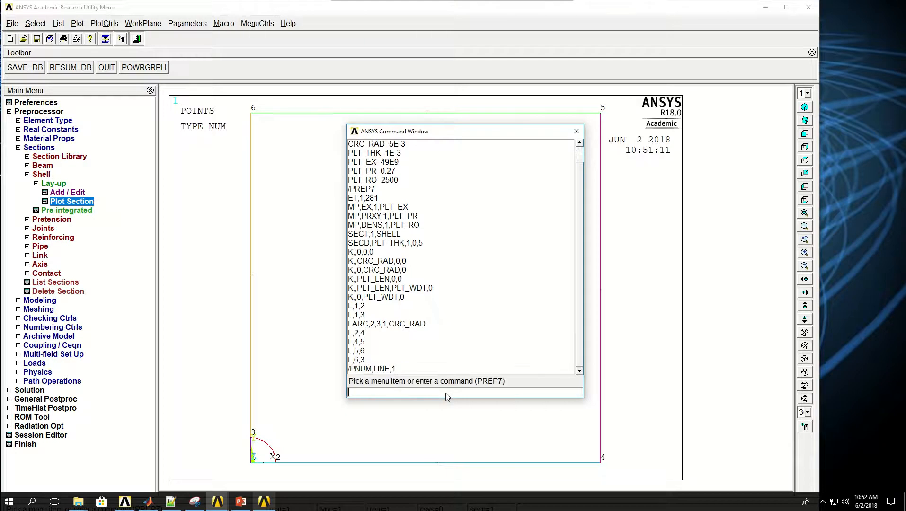
{"action": "type", "text": "LPLOT"}
{"action": "key", "text": "Return"}
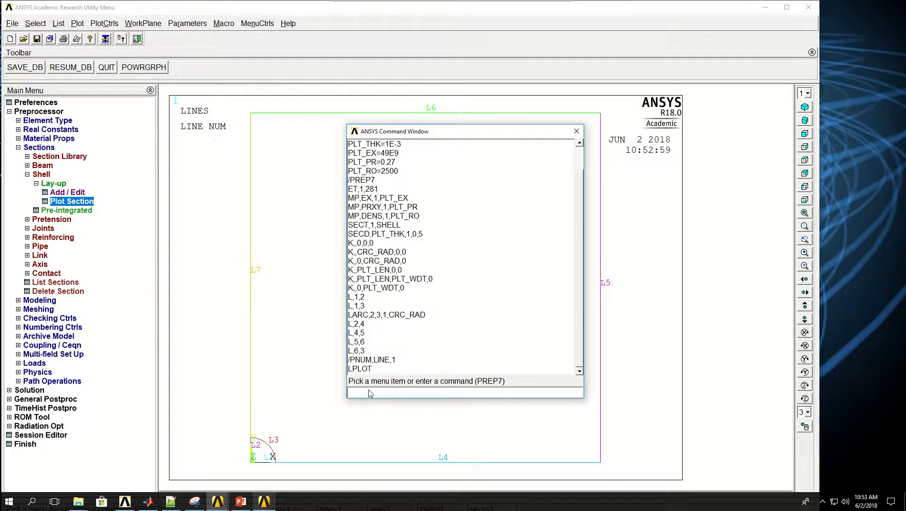
Select only lines 1 to 3 with LSEL,S,LINE,,1,3 and plot them with LPLOT.
{"action": "type", "text": "LSEL,"}
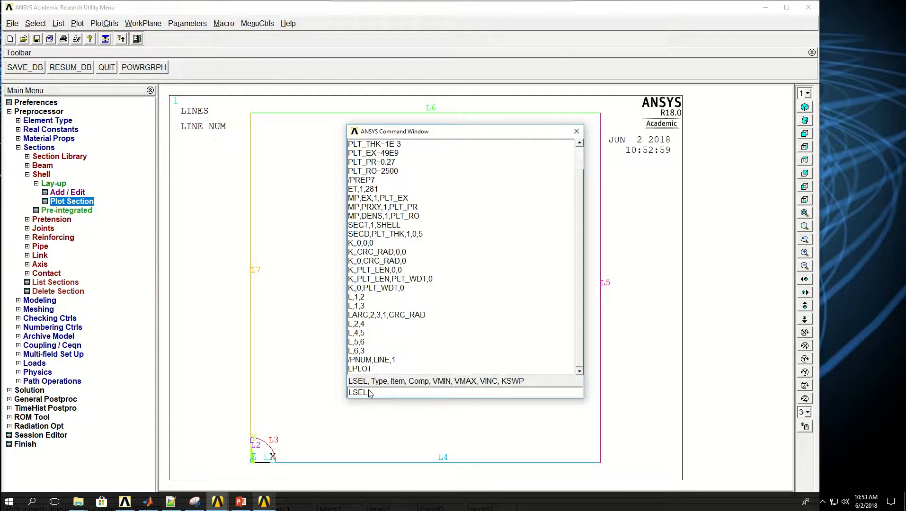
{"action": "type", "text": "S,LINE,,1,3"}
{"action": "key", "text": "Return"}
{"action": "type", "text": "LPLOT"}
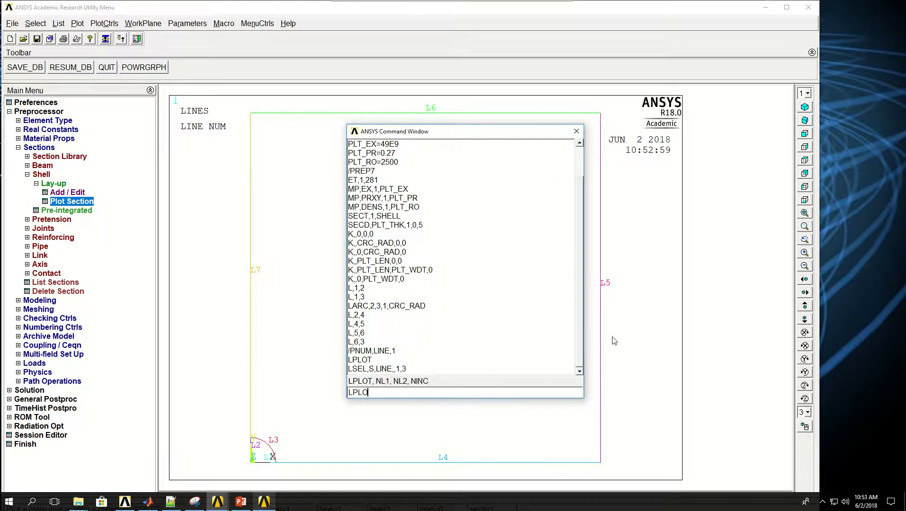
{"action": "key", "text": "Return"}
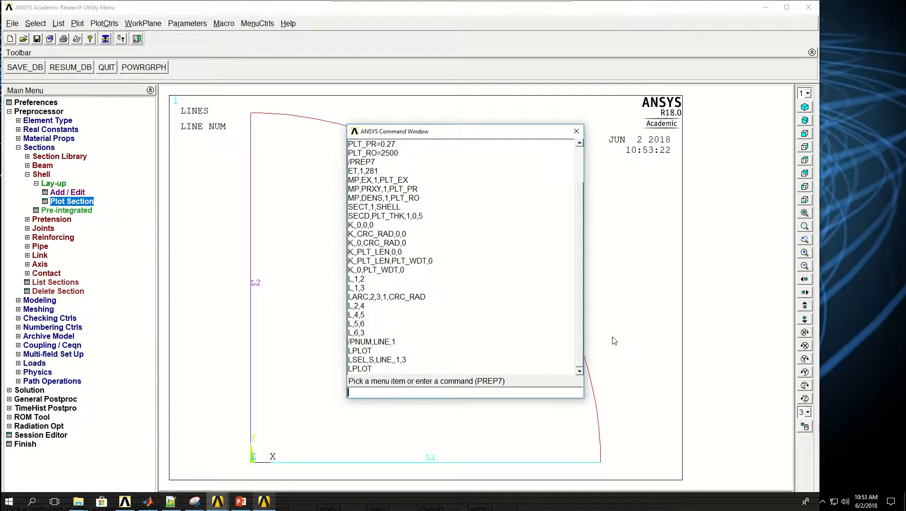
Divide the selected circle-sector lines into 8 elements each with the command LESIZE,ALL,,,8.
{"action": "type", "text": "LESIZE,A,"}
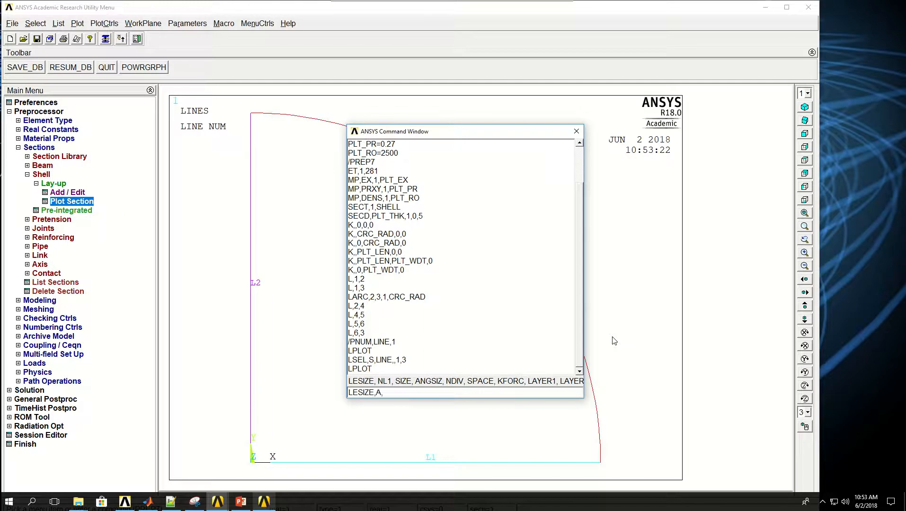
{"action": "key", "text": "BackSpace"}
{"action": "type", "text": "LL,,,8"}
{"action": "key", "text": "Return"}
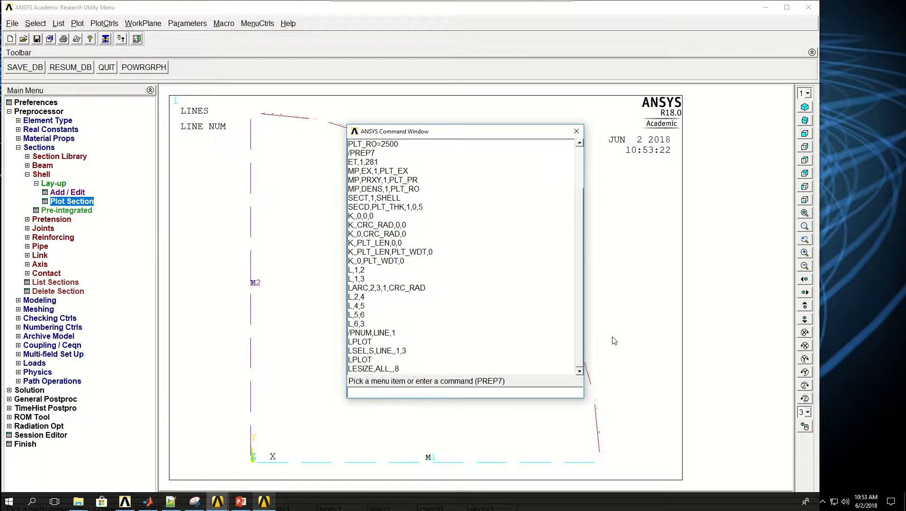
Reselect everything with ALLSEL and replot all lines with LPLOT.
{"action": "type", "text": "ALLSEL"}
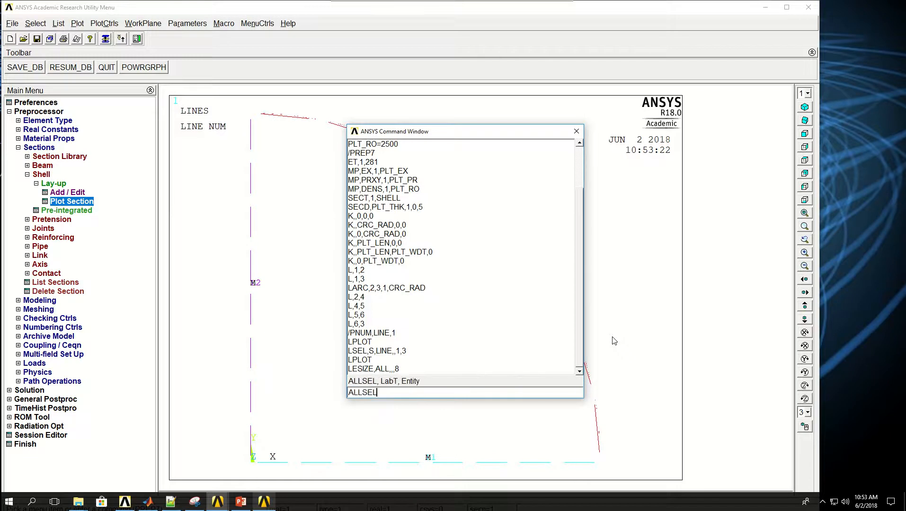
{"action": "key", "text": "Return"}
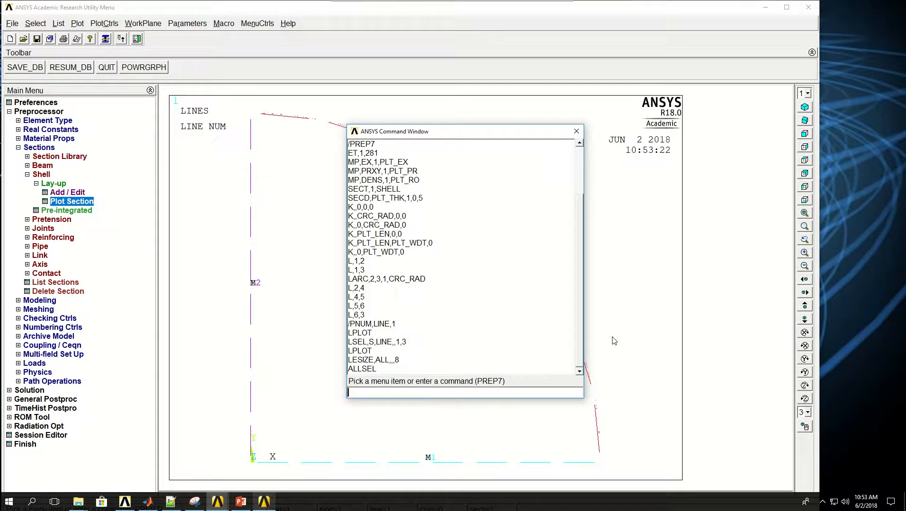
{"action": "type", "text": "LPLOT"}
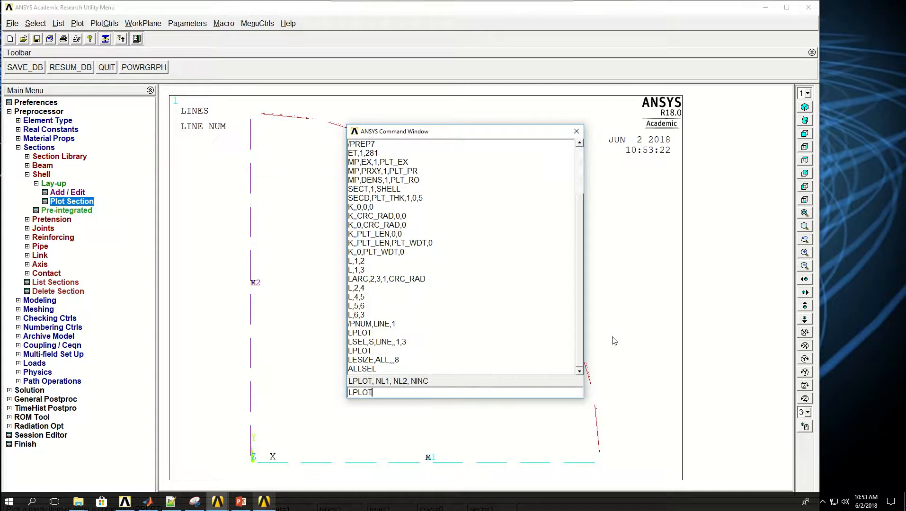
{"action": "key", "text": "Return"}
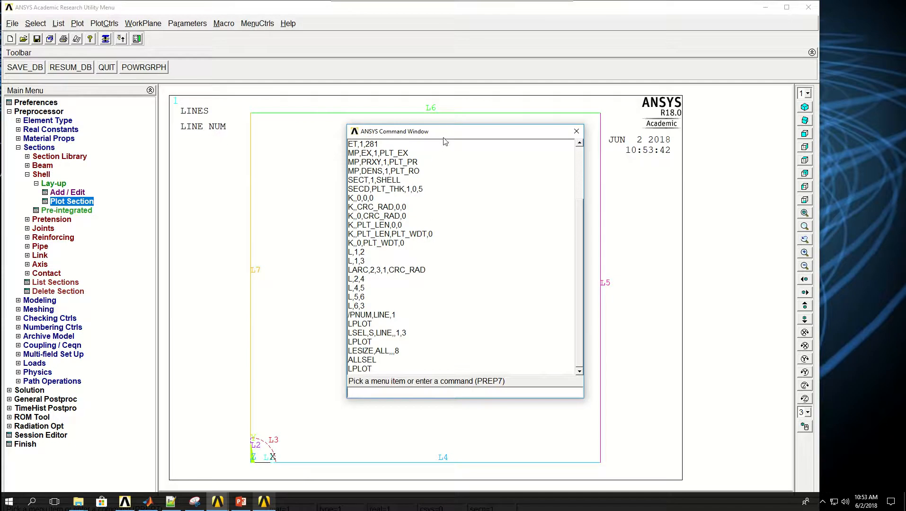
Shift the command window slightly, and select and plot only lines 4 and 7 with LSEL,S,LINE,,4,7,3 and LPLOT.
{"action": "left_click_drag", "start_coordinate": [447, 138], "coordinate": [418, 150]}
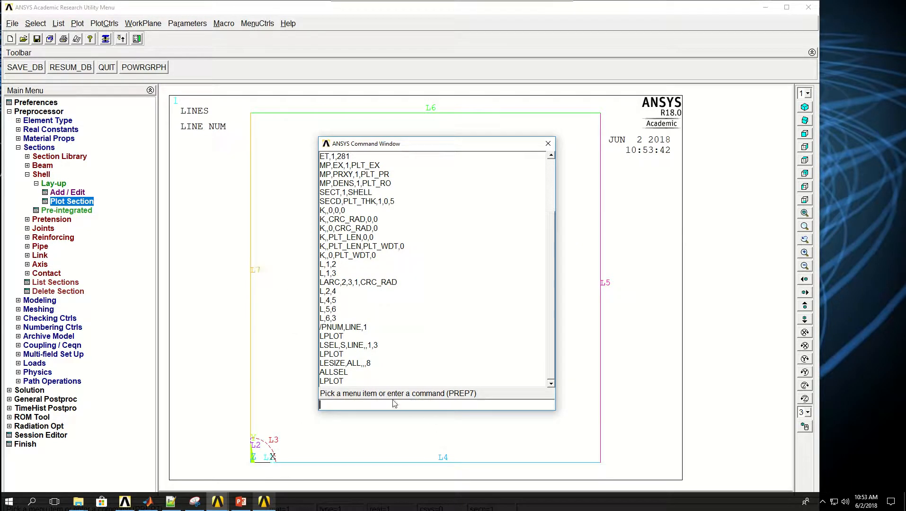
{"action": "type", "text": "LSEL,S,LO"}
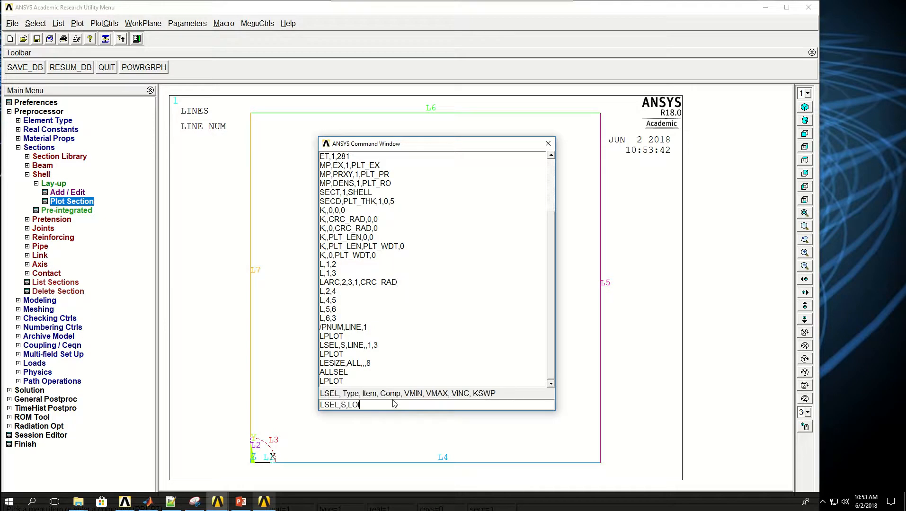
{"action": "key", "text": "BackSpace"}
{"action": "type", "text": "INE,,4,7,3"}
{"action": "key", "text": "Return"}
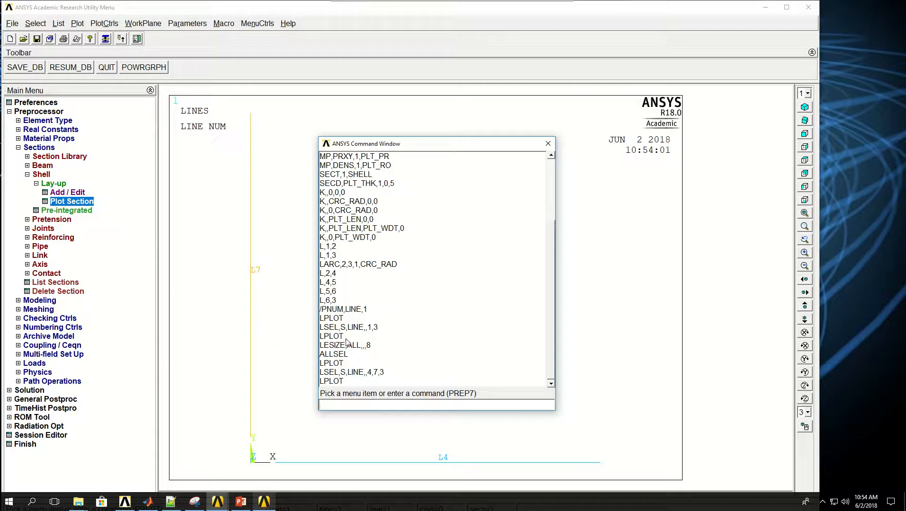
Divide the selected lines 4 and 7 into 60 elements each with the command LESIZE,ALL,,,60.
{"action": "type", "text": "LESIE"}
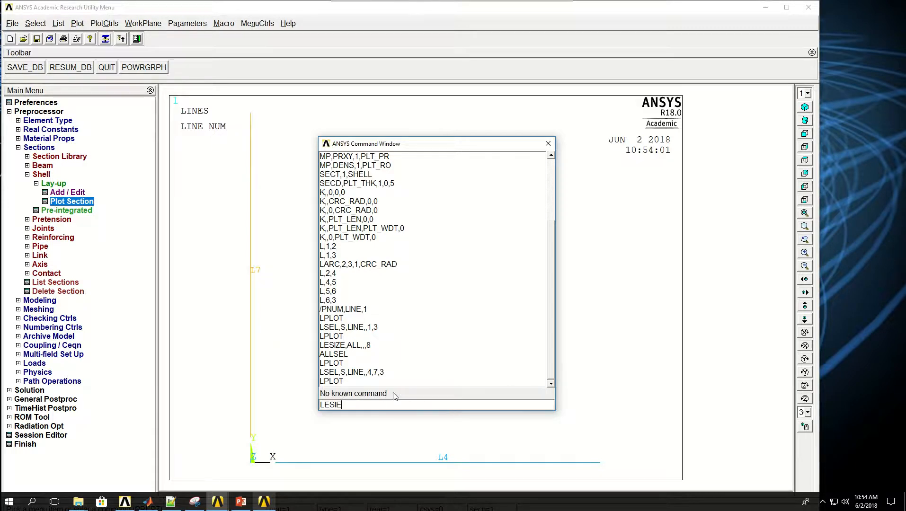
{"action": "key", "text": "BackSpace"}
{"action": "type", "text": "ZE,ALL,"}
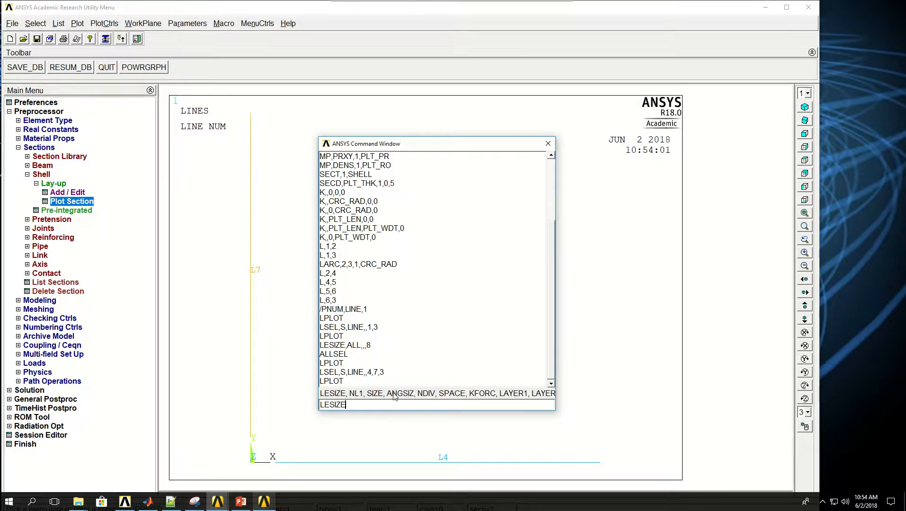
{"action": "type", "text": ",,60"}
{"action": "key", "text": "Return"}
Restore the full selection with ALLSEL and plot the complete set of lines with LPLOT.
{"action": "type", "text": "ALLSEL"}
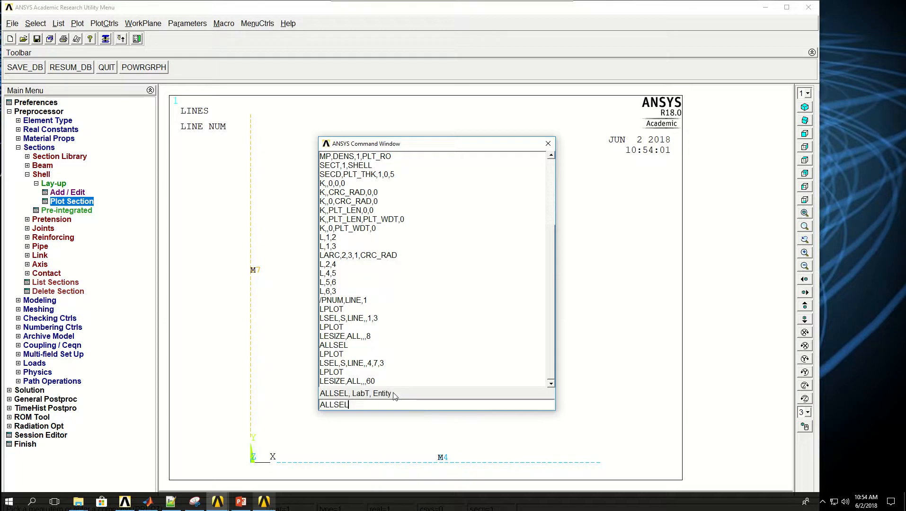
{"action": "key", "text": "Return"}
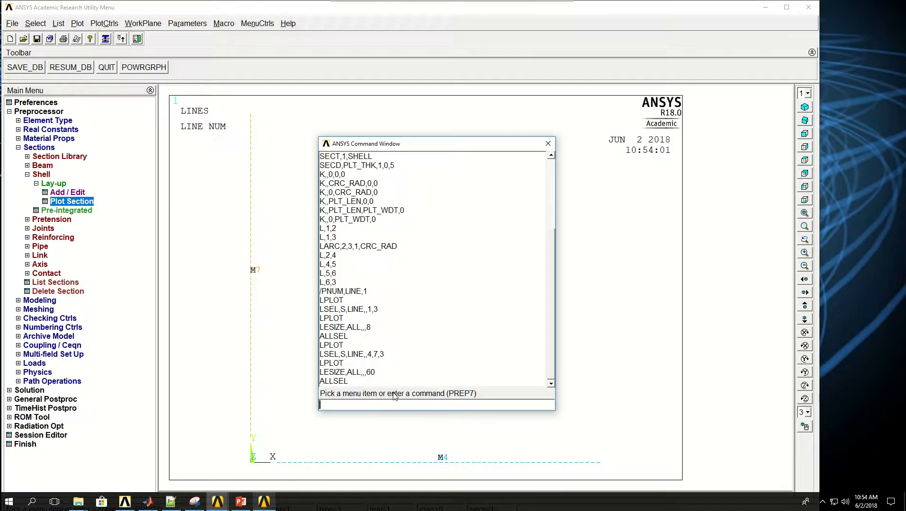
{"action": "type", "text": "LPLOT"}
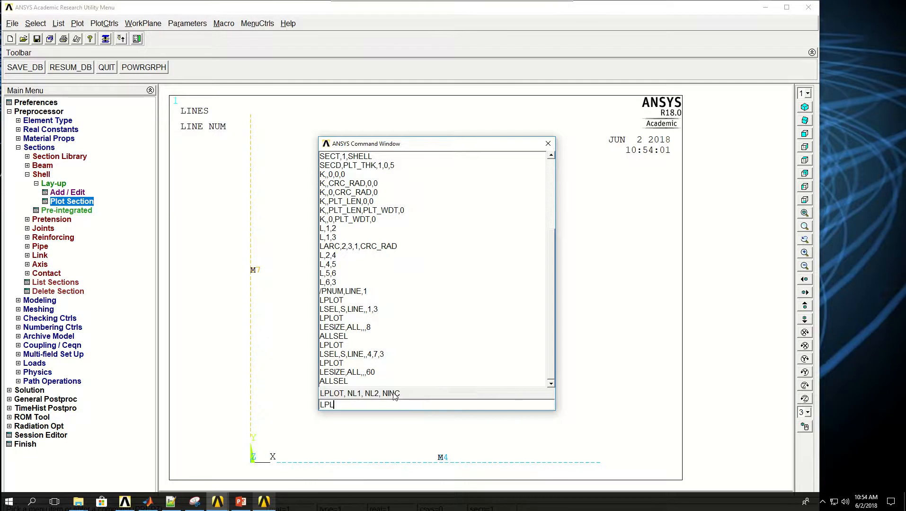
{"action": "key", "text": "Return"}
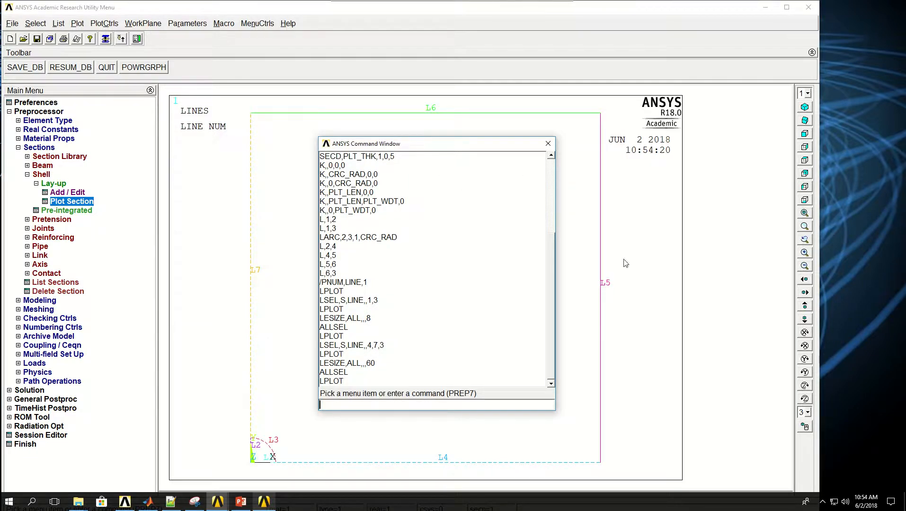
Select lines 5 and 6 with LSEL,S,LINE,,5,6 and divide each into 40 elements with LESIZE,ALL,,,40.
{"action": "type", "text": "LSEL,S,LIN"}
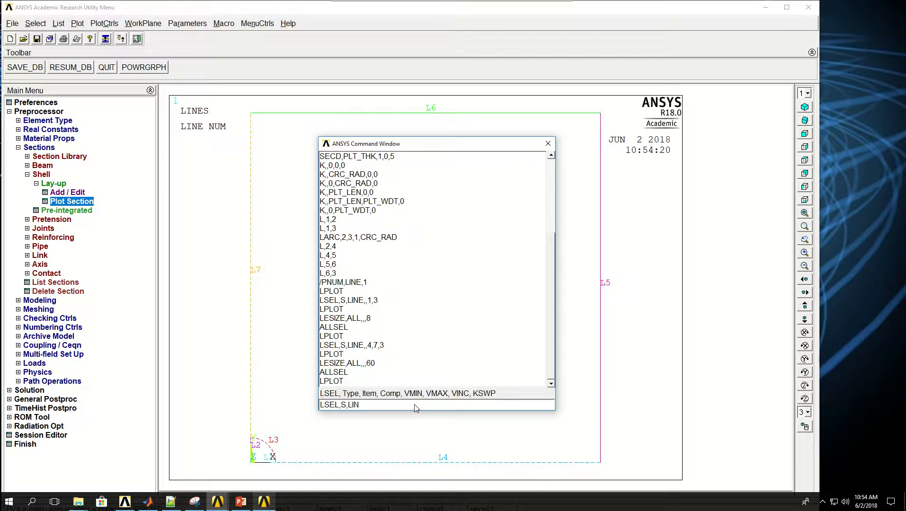
{"action": "type", "text": "E,,5,6"}
{"action": "key", "text": "Return"}
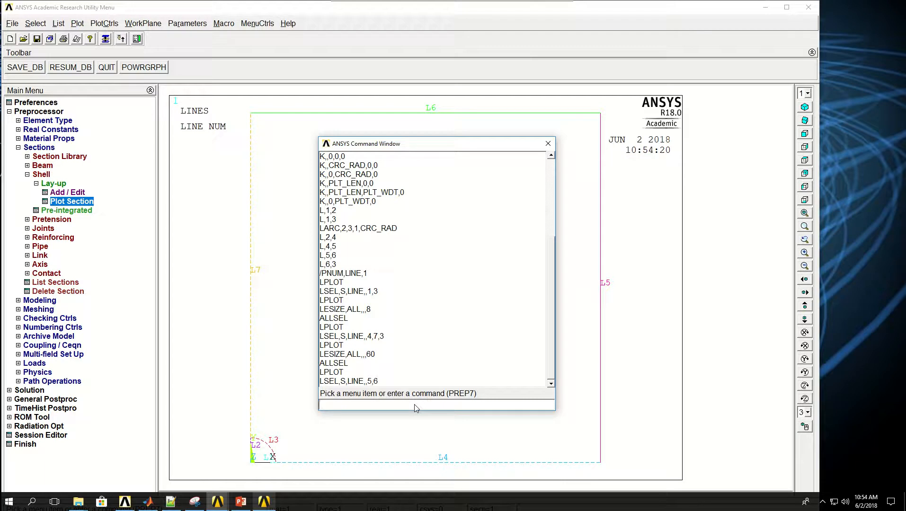
{"action": "type", "text": "LESIZE,"}
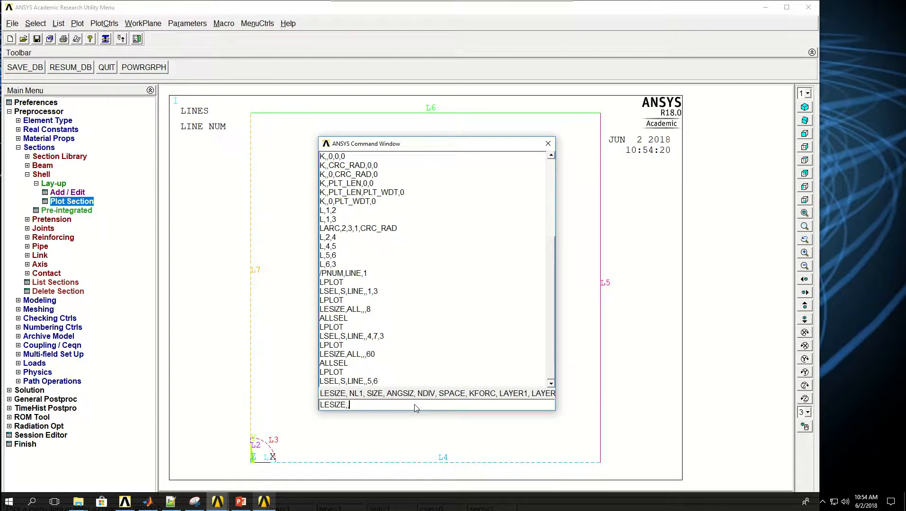
{"action": "type", "text": "ALL,,,40"}
{"action": "key", "text": "Return"}
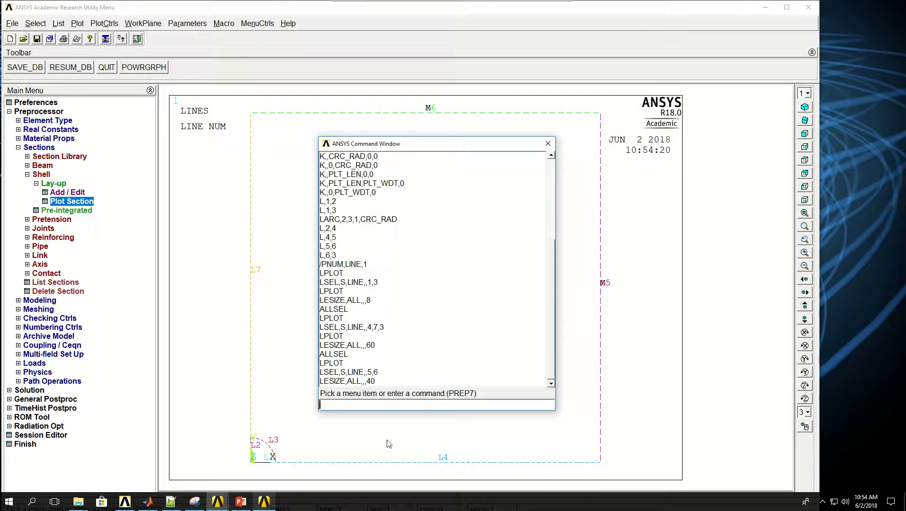
Restore the full selection of model entities with the ALLSEL command.
{"action": "type", "text": "ALSSEL"}
{"action": "key", "text": "BackSpace"}
{"action": "key", "text": "BackSpace"}
{"action": "key", "text": "BackSpace"}
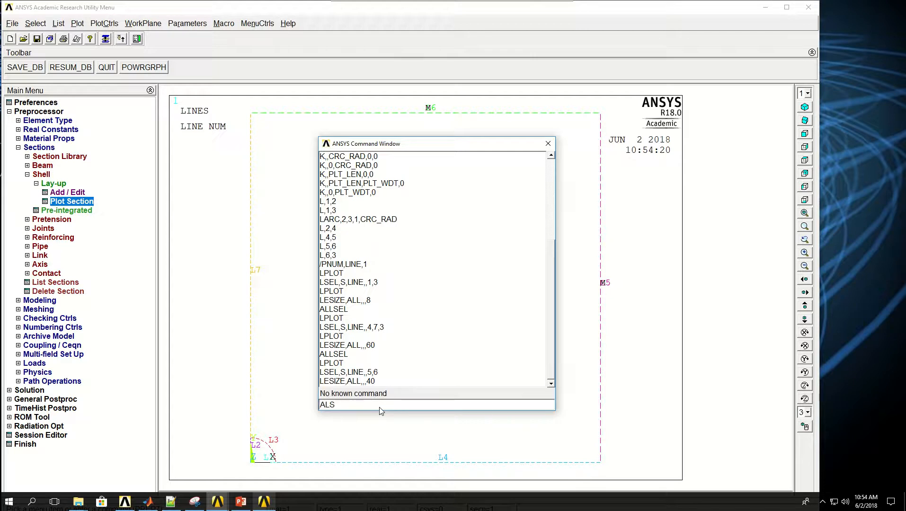
{"action": "key", "text": "BackSpace"}
{"action": "type", "text": "LSE"}
{"action": "type", "text": "L"}
{"action": "key", "text": "Return"}
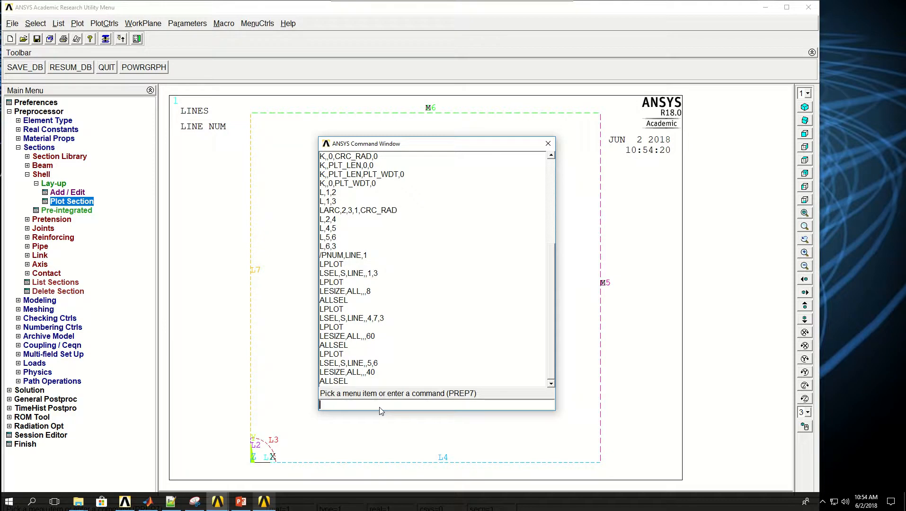
Create the quarter-circle area with AL,1,2,3 and the surrounding plate area with AL,3,4,5,6,7.
{"action": "type", "text": "AL,"}
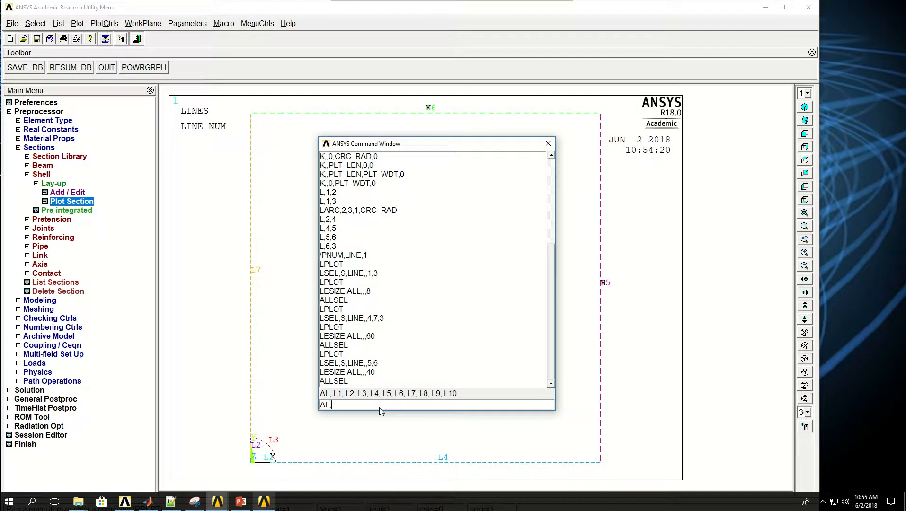
{"action": "type", "text": "1,2,3"}
{"action": "key", "text": "Return"}
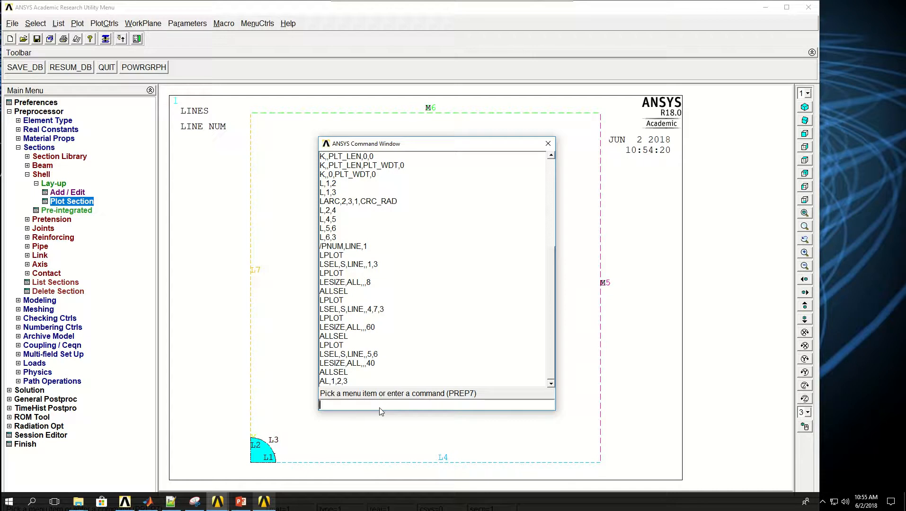
{"action": "type", "text": "AL"}
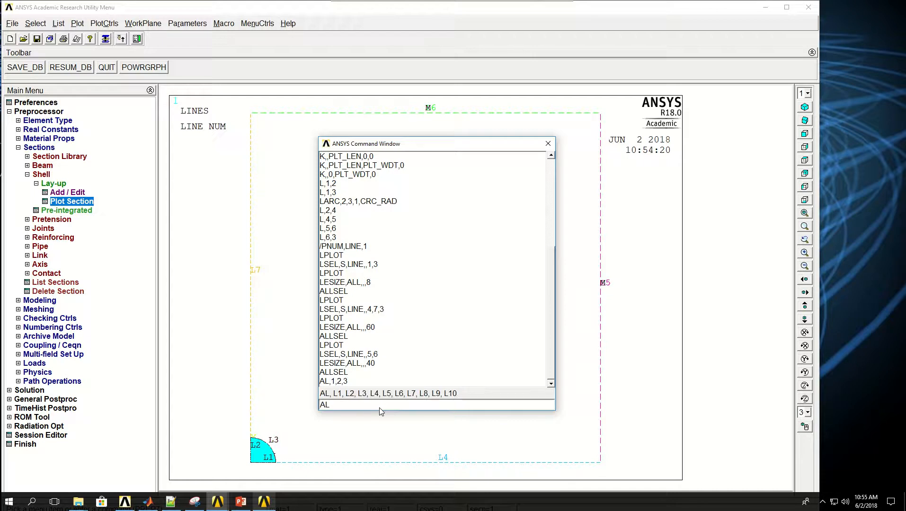
{"action": "type", "text": ",3,4,5,6,7"}
{"action": "key", "text": "Return"}
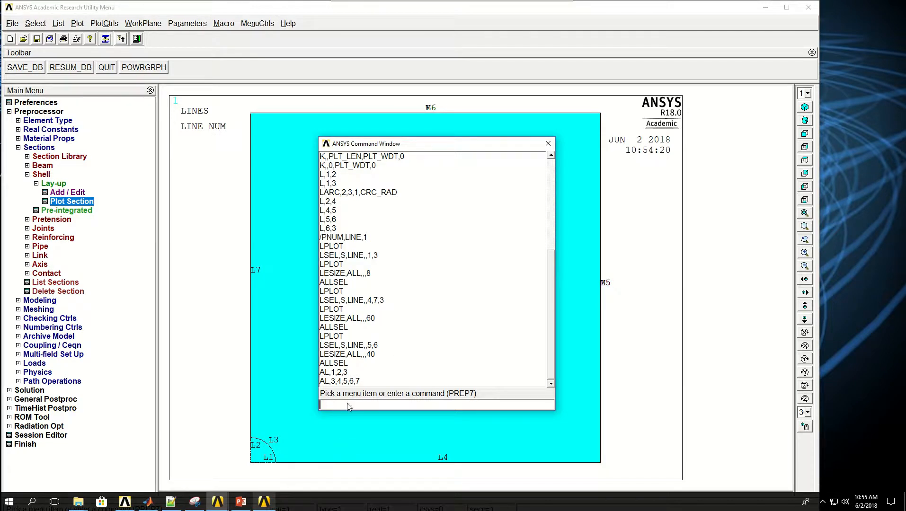
Concatenate the plate's outer lines 5 and 6 for mapped meshing with the command LCCAT,5,6.
{"action": "type", "text": "LCC"}
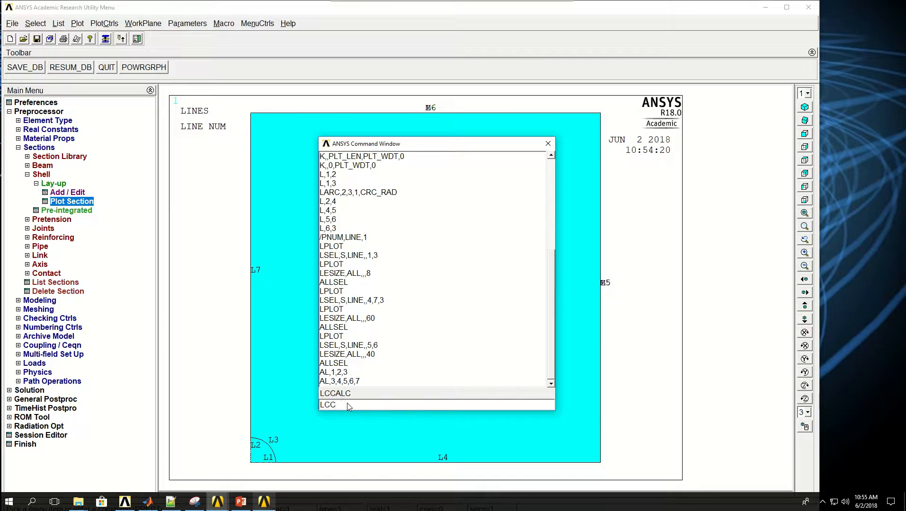
{"action": "type", "text": "AT,5,6"}
{"action": "key", "text": "Return"}
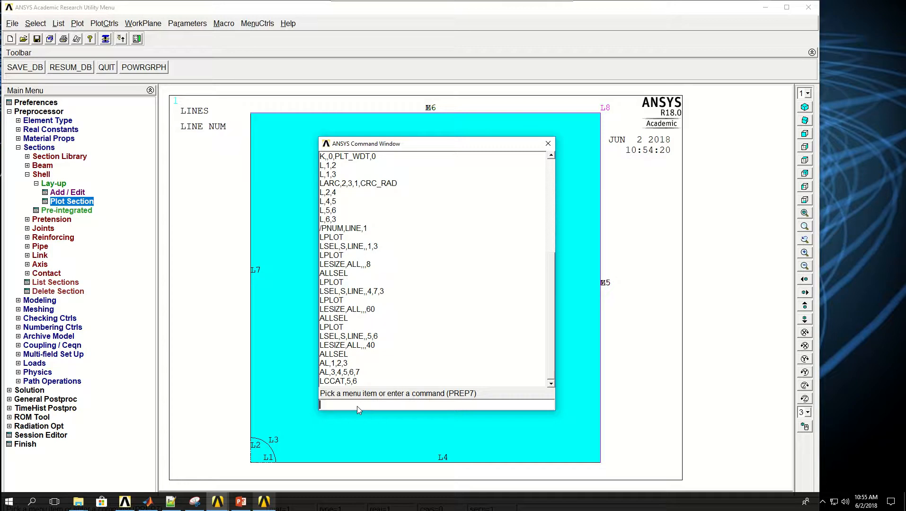
Set the meshing attributes to element type 1, material 1 and section 1 with TYPE,1, MAT,1 and SECN,1.
{"action": "type", "text": "TYPE,1"}
{"action": "key", "text": "Return"}
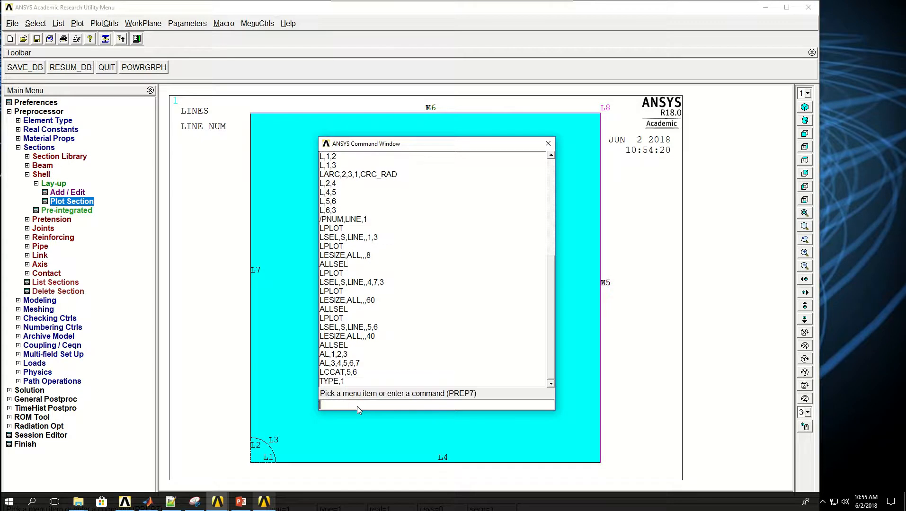
{"action": "type", "text": "MAT,"}
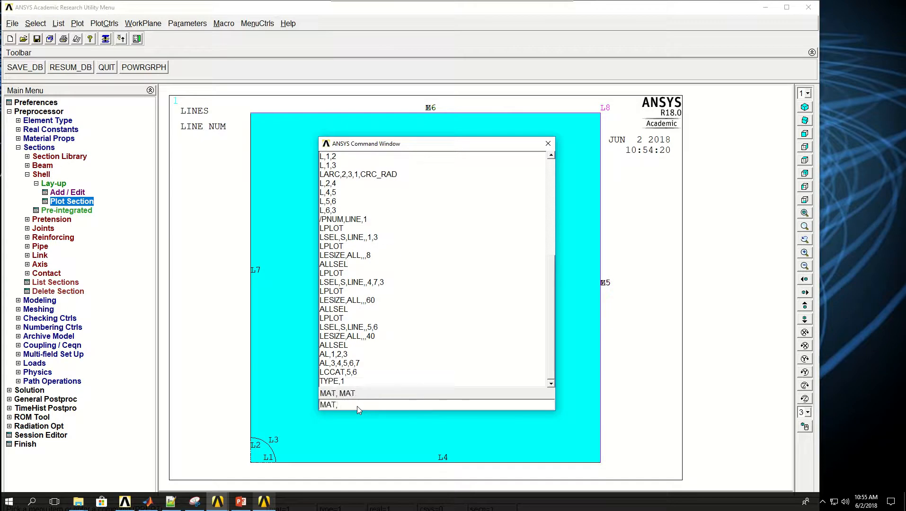
{"action": "type", "text": "1"}
{"action": "key", "text": "Return"}
{"action": "type", "text": "SECN"}
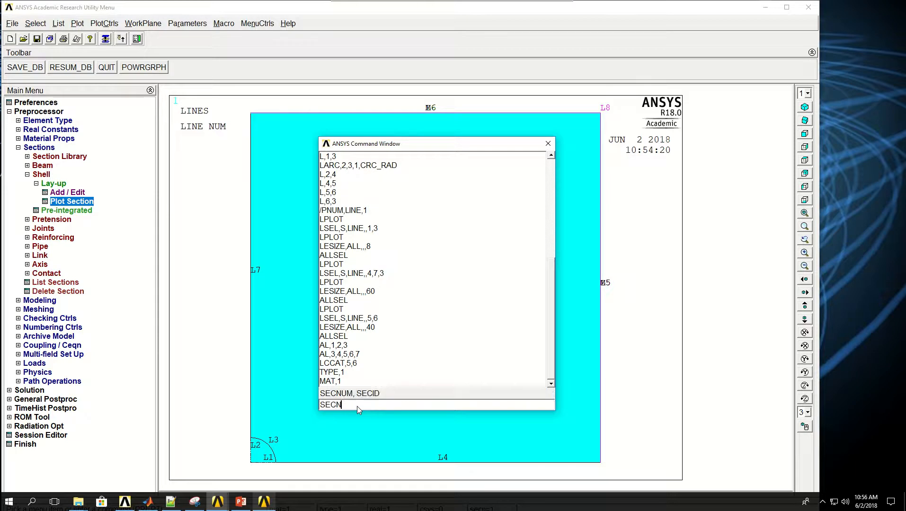
{"action": "type", "text": ",1"}
{"action": "key", "text": "Return"}
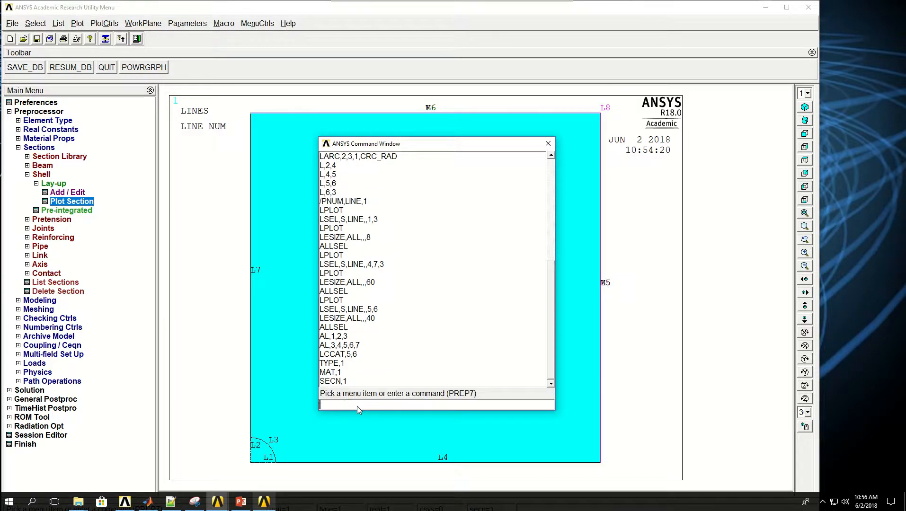
Mesh all areas with the command AMESH,ALL and move the command window aside to uncover the mesh.
{"action": "type", "text": "AMESH,ALL"}
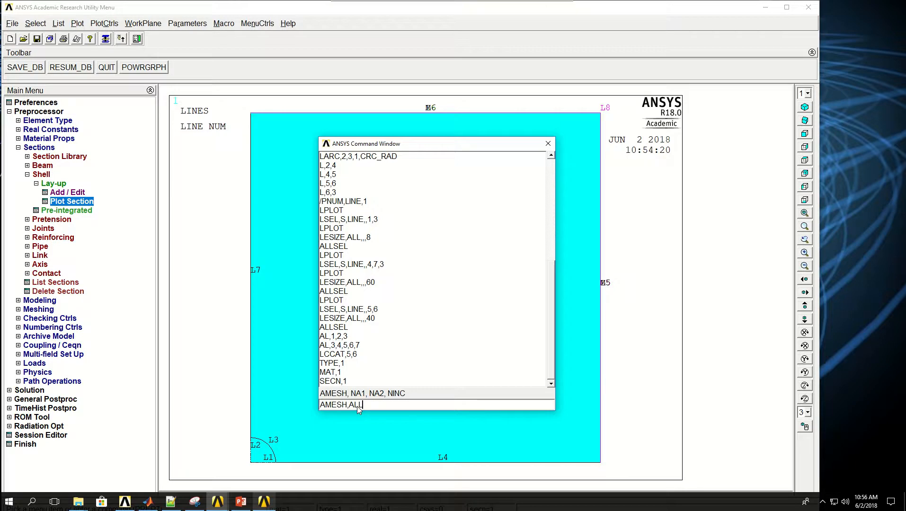
{"action": "key", "text": "Return"}
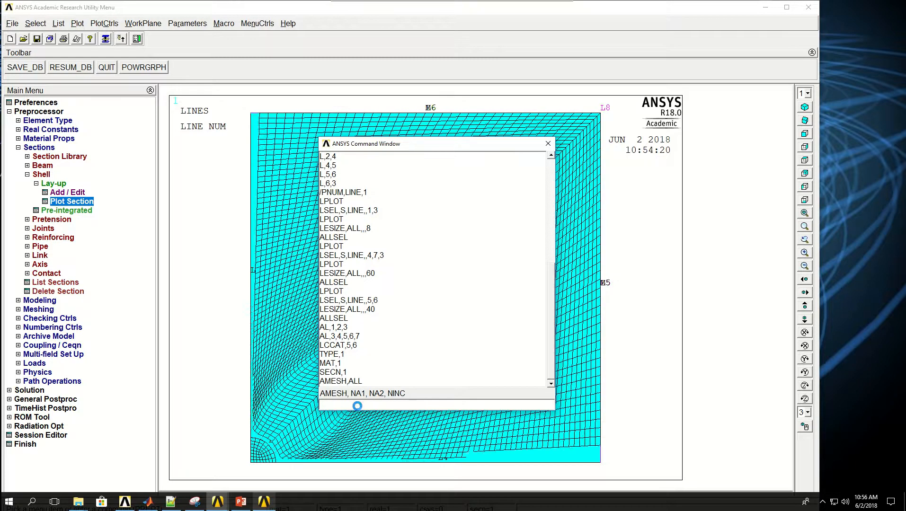
{"action": "left_click_drag", "start_coordinate": [445, 145], "coordinate": [737, 121]}
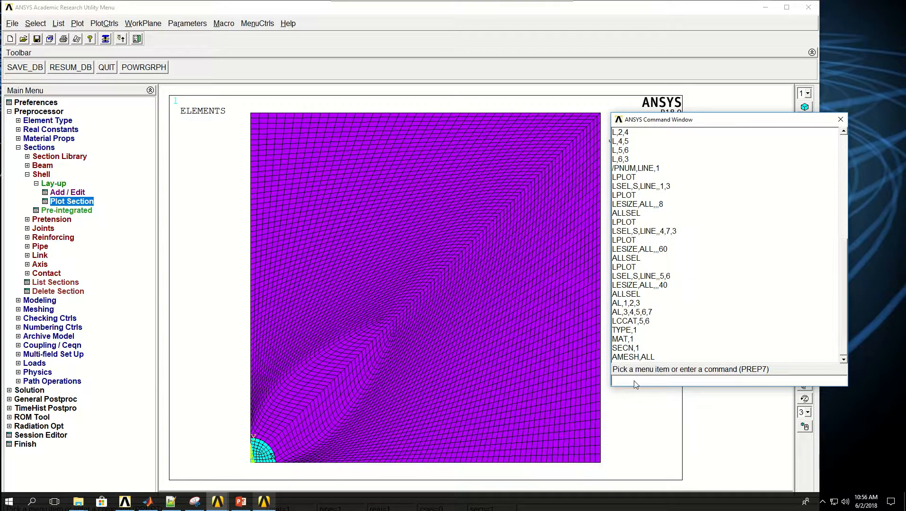
Select and plot the nodes at Y=0 with NSEL,S,LOC,Y,0 and NPLOT, and constrain them with D,ALL,UY,0.
{"action": "type", "text": "NSEL,S,"}
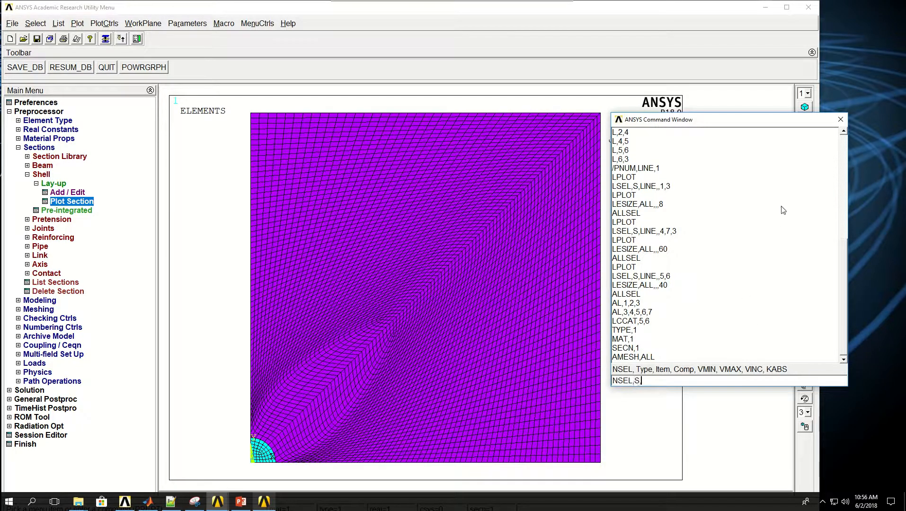
{"action": "type", "text": "LOC,Y,0"}
{"action": "key", "text": "Return"}
{"action": "type", "text": "NPLOT"}
{"action": "key", "text": "Return"}
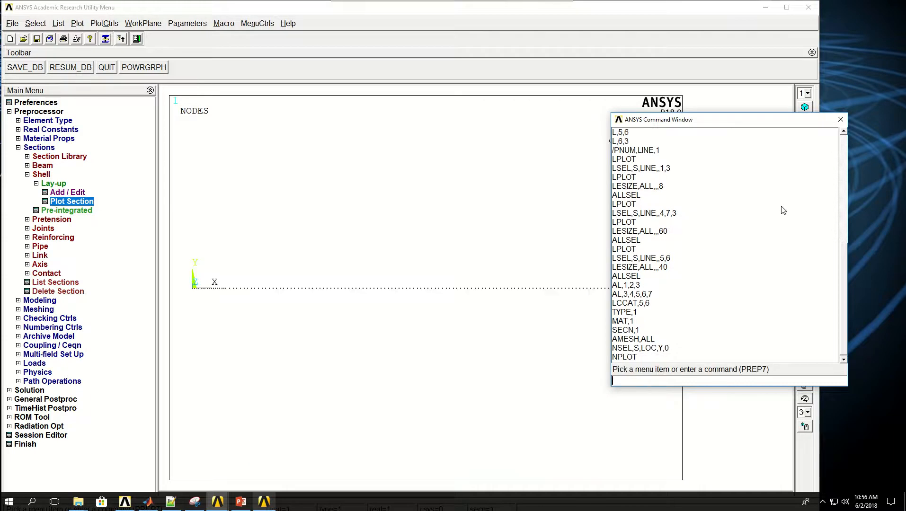
{"action": "type", "text": "D,ALL,"}
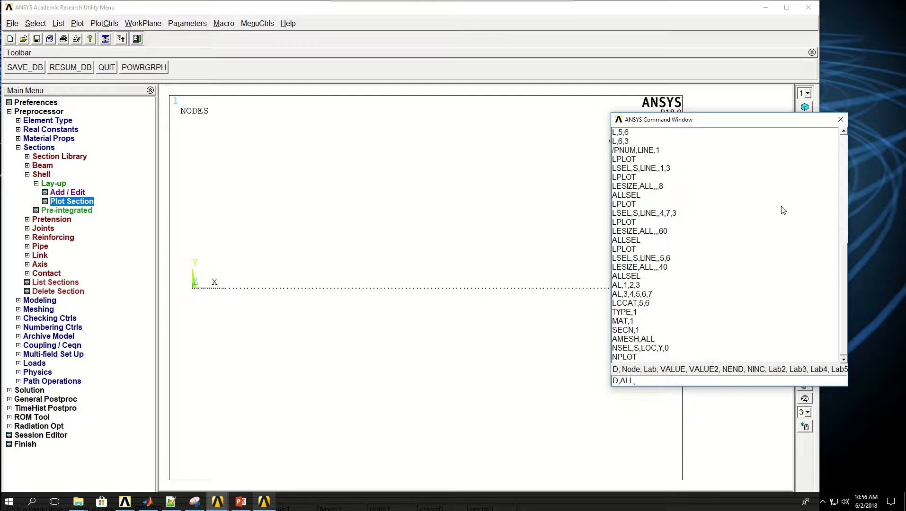
{"action": "type", "text": "UY,0"}
{"action": "key", "text": "Return"}
Reselect everything with ALLSEL and plot the elements with EPLOT to show the constraints along Y=0.
{"action": "type", "text": "ALS"}
{"action": "key", "text": "BackSpace"}
{"action": "type", "text": "LSELL"}
{"action": "key", "text": "BackSpace"}
{"action": "key", "text": "Return"}
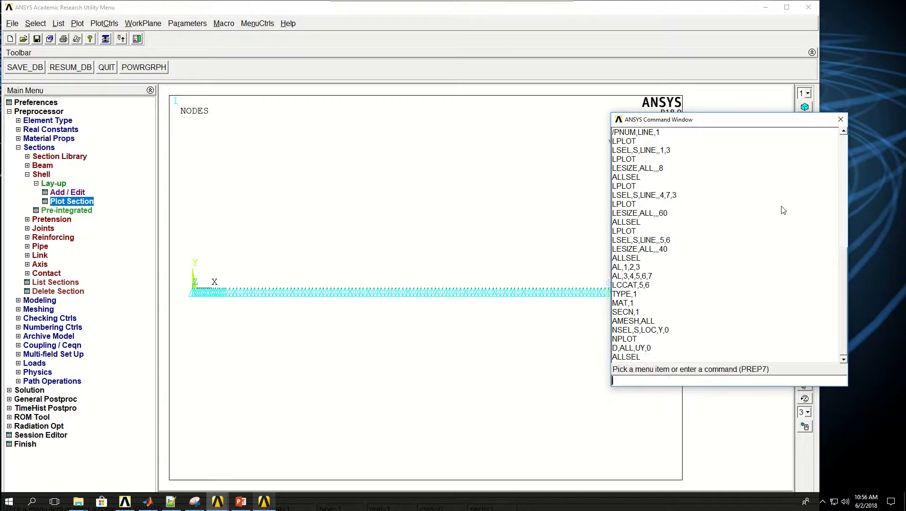
{"action": "type", "text": "EPLOT"}
{"action": "key", "text": "Return"}
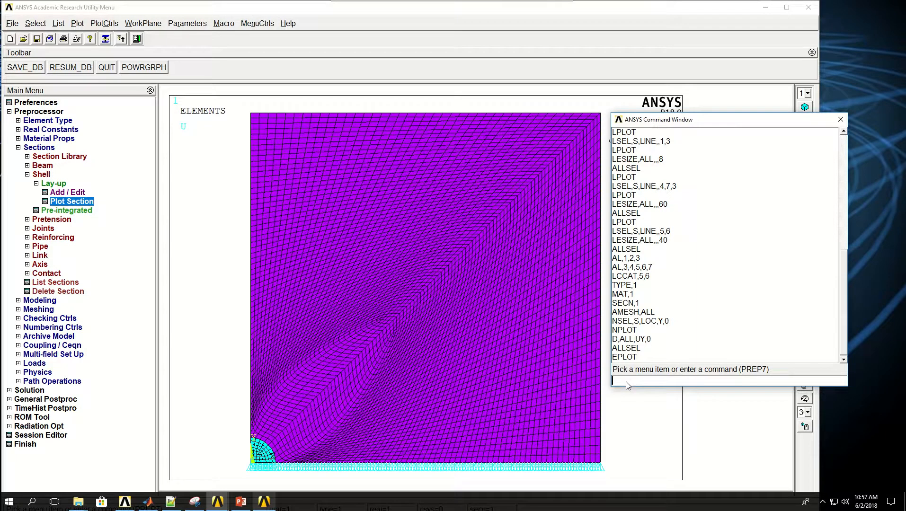
Select and plot the nodes at X=0 with NSEL,S,LOC,X,0 and NPLOT, and constrain them with D,ALL,UX,0.
{"action": "type", "text": "NSEL,"}
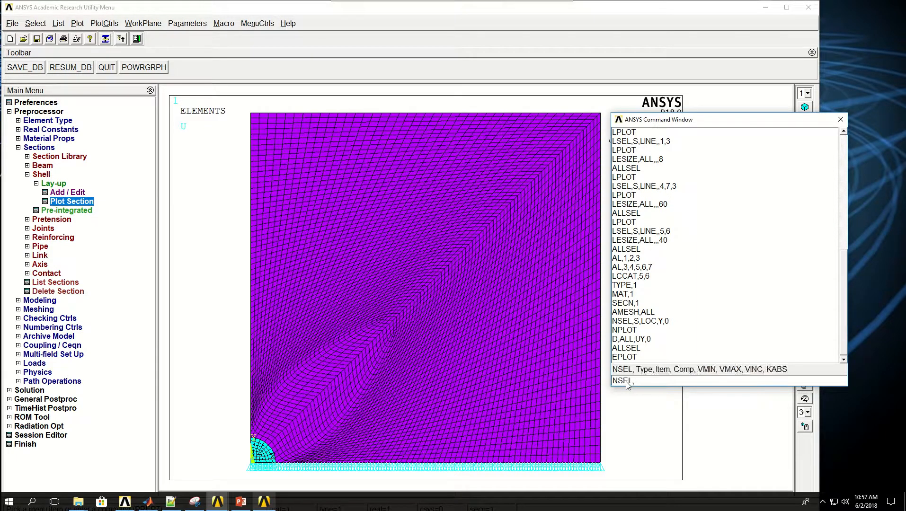
{"action": "type", "text": "S,LOC,X,0"}
{"action": "key", "text": "Return"}
{"action": "type", "text": "NPLOT"}
{"action": "key", "text": "Return"}
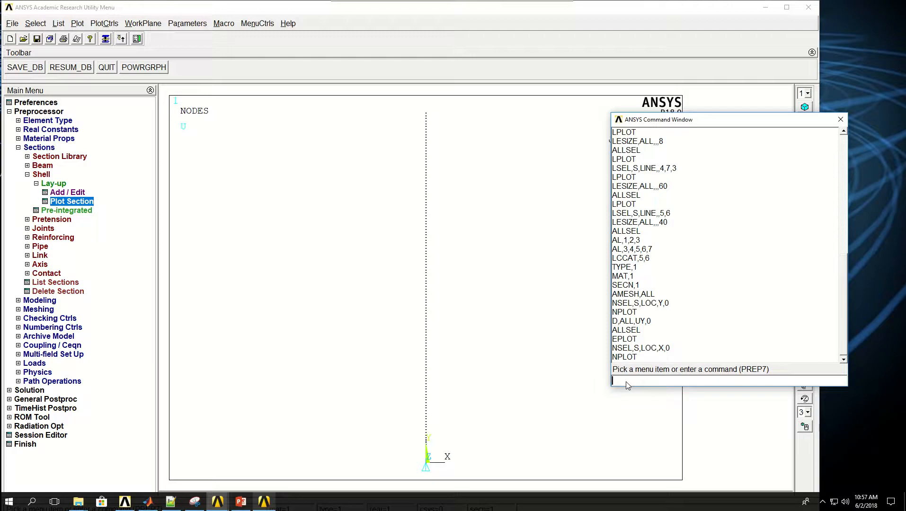
{"action": "type", "text": "D,ALL,"}
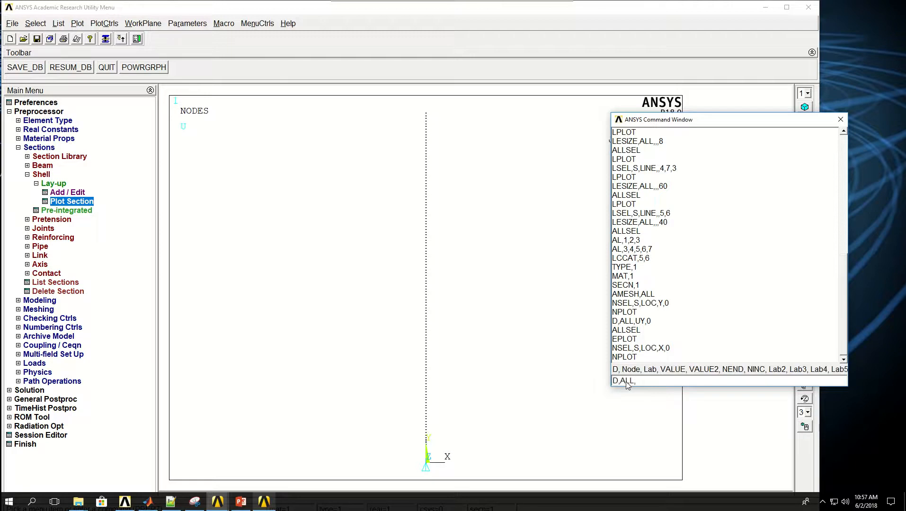
{"action": "type", "text": "UX,0"}
{"action": "key", "text": "Return"}
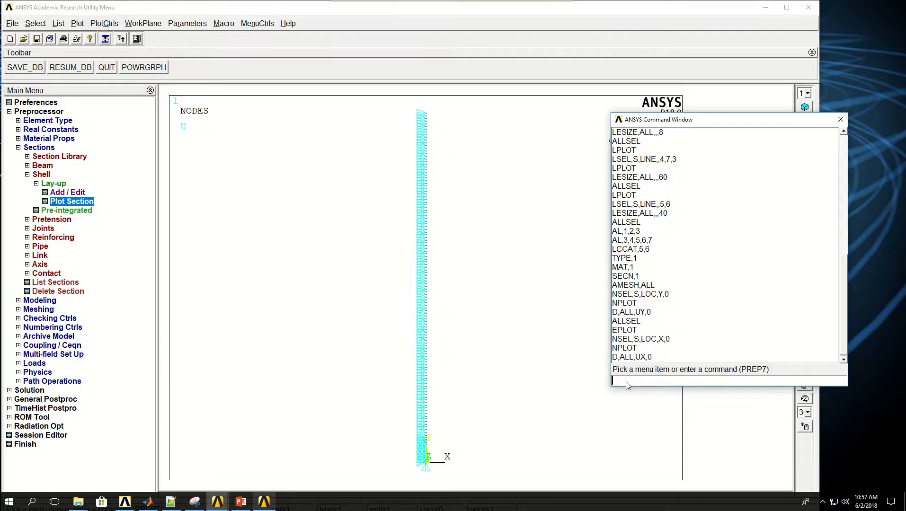
Reselect the whole model with ALLSEL and replot all elements with EPLOT after constraining the X=0 edge.
{"action": "type", "text": "ALLSEL"}
{"action": "key", "text": "Return"}
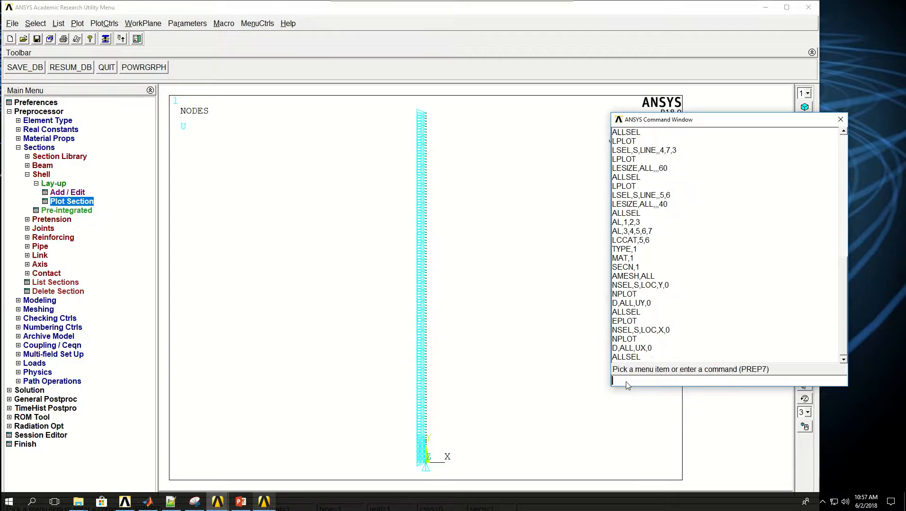
{"action": "type", "text": "EPLOT"}
{"action": "key", "text": "Return"}
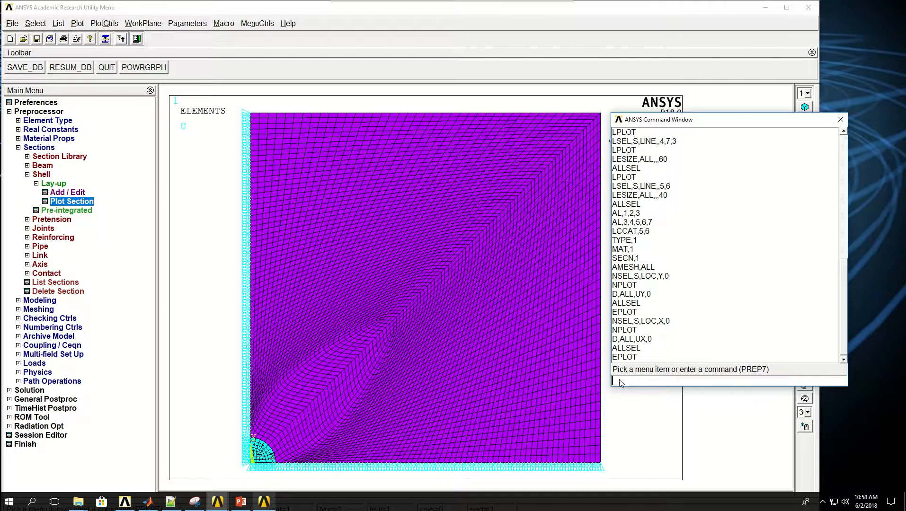
Activate the global cylindrical coordinate system with the command CSYS,1.
{"action": "type", "text": "SYS"}
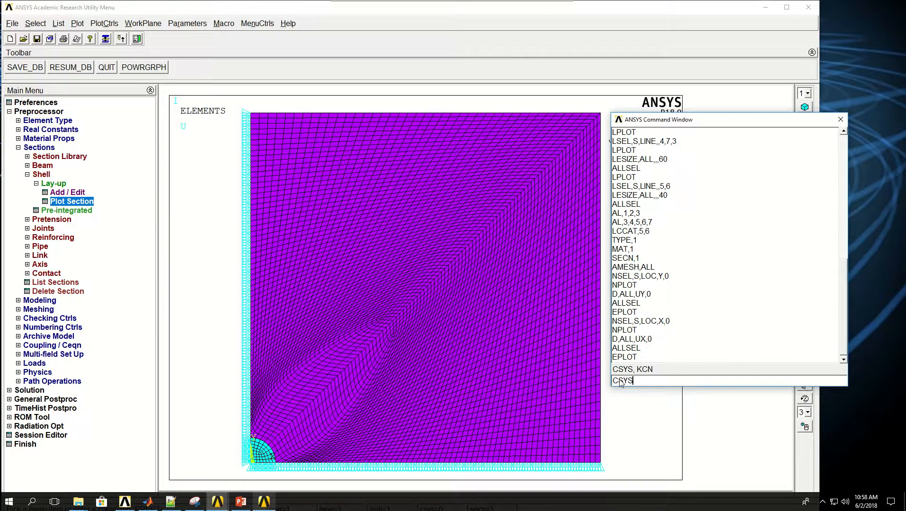
{"action": "type", "text": ",1"}
{"action": "key", "text": "Return"}
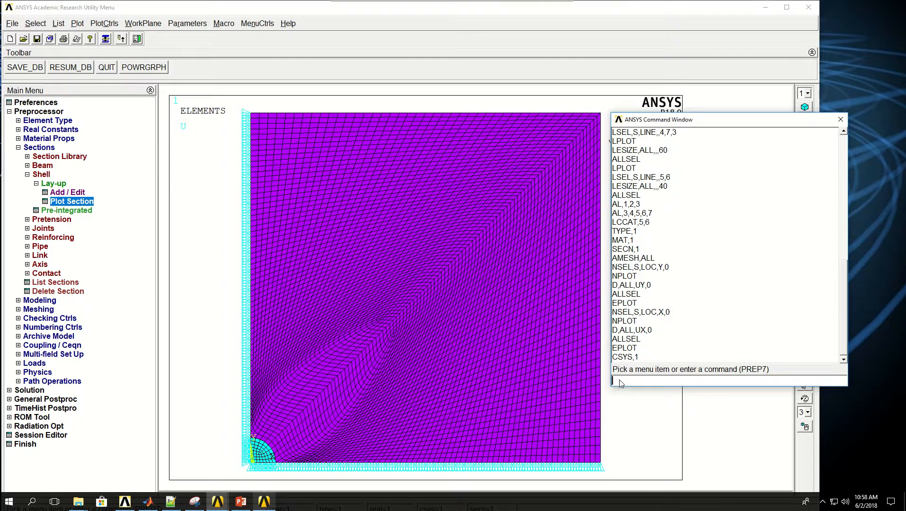
Switch to the ANSYS Help Viewer and look up the CSYS command among the C Commands of the Command Reference.
{"action": "left_click", "coordinate": [263, 504]}
{"action": "left_click_drag", "start_coordinate": [454, 272], "coordinate": [454, 181]}
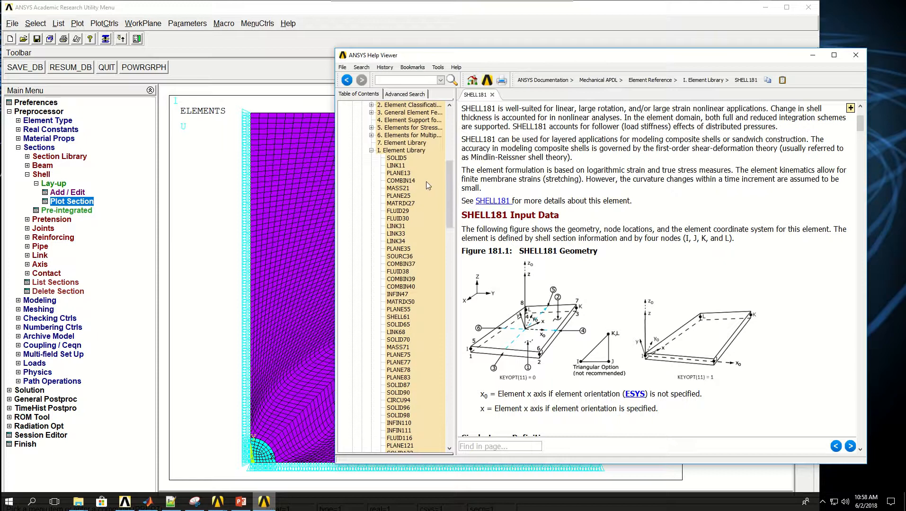
{"action": "left_click", "coordinate": [371, 150]}
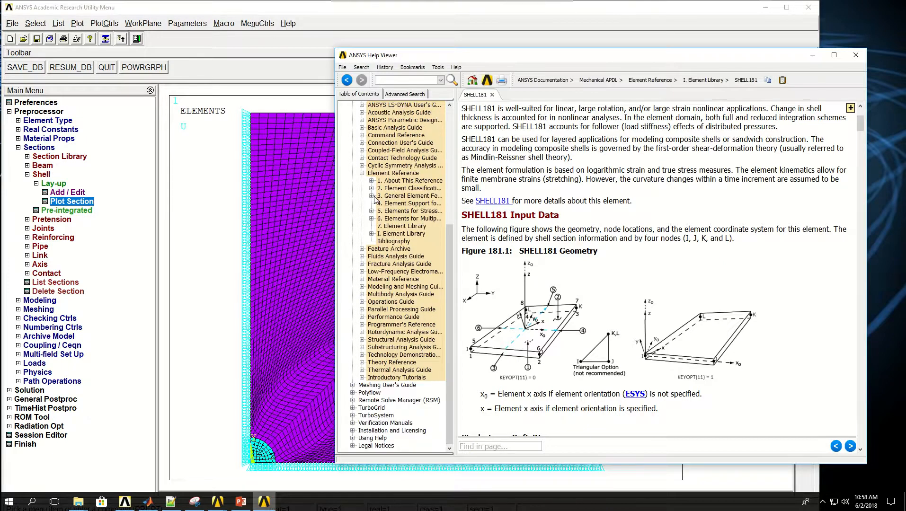
{"action": "left_click", "coordinate": [363, 135]}
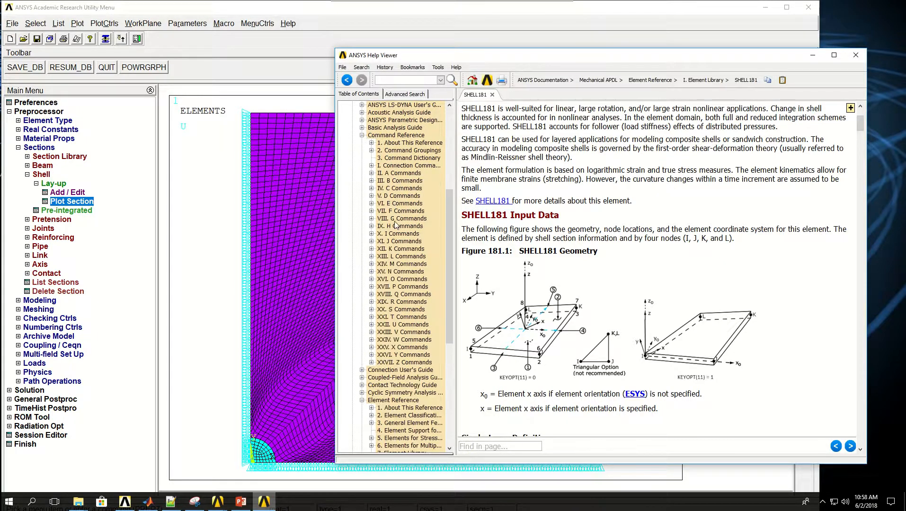
{"action": "left_click", "coordinate": [398, 188]}
{"action": "scroll", "coordinate": [408, 303], "scroll_direction": "down", "scroll_amount": 2}
{"action": "scroll", "coordinate": [410, 352], "scroll_direction": "down", "scroll_amount": 15}
{"action": "scroll", "coordinate": [397, 425], "scroll_direction": "down", "scroll_amount": 2}
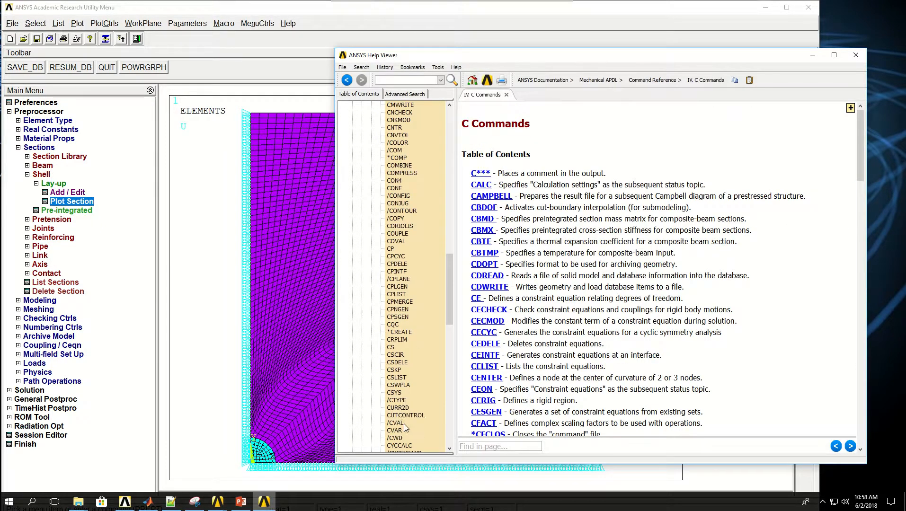
{"action": "left_click", "coordinate": [395, 393]}
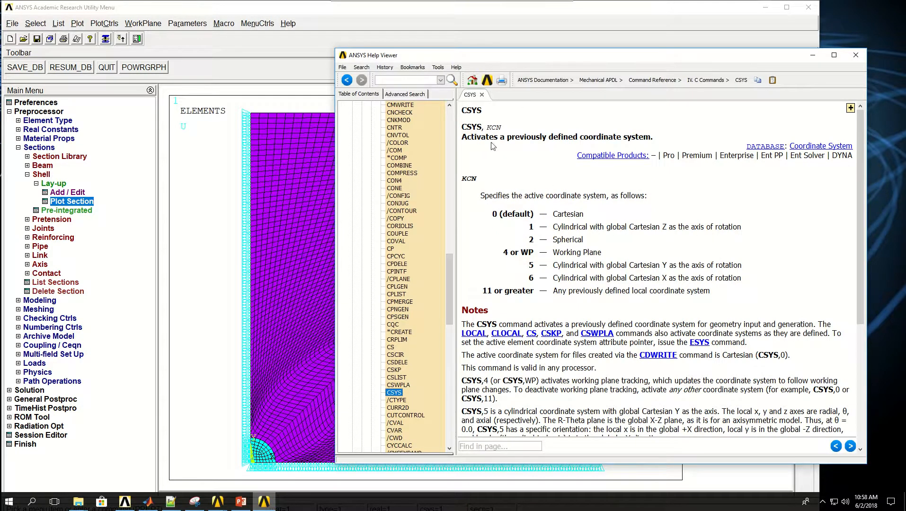
Examine the coordinate system options for the CSYS argument KCN, then minimize the help window to return to the model.
{"action": "left_click_drag", "start_coordinate": [486, 127], "coordinate": [501, 128]}
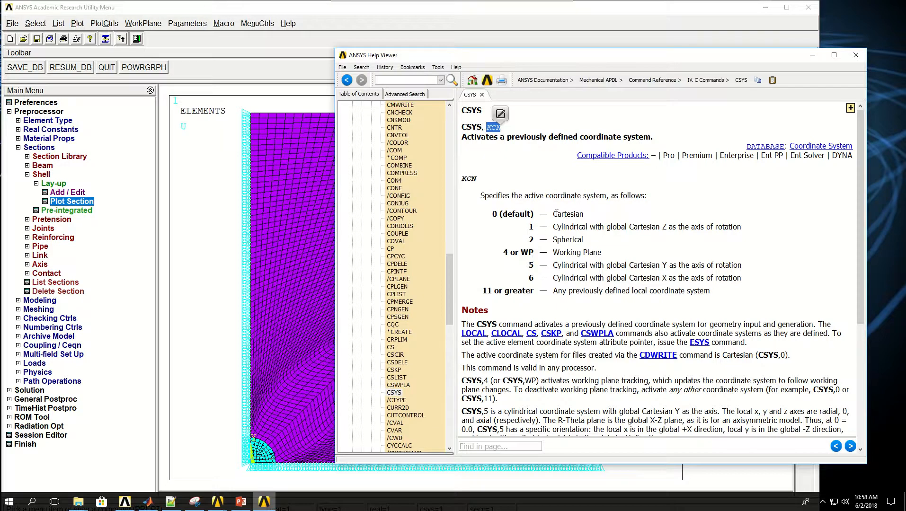
{"action": "left_click", "coordinate": [500, 114]}
{"action": "left_click", "coordinate": [566, 141]}
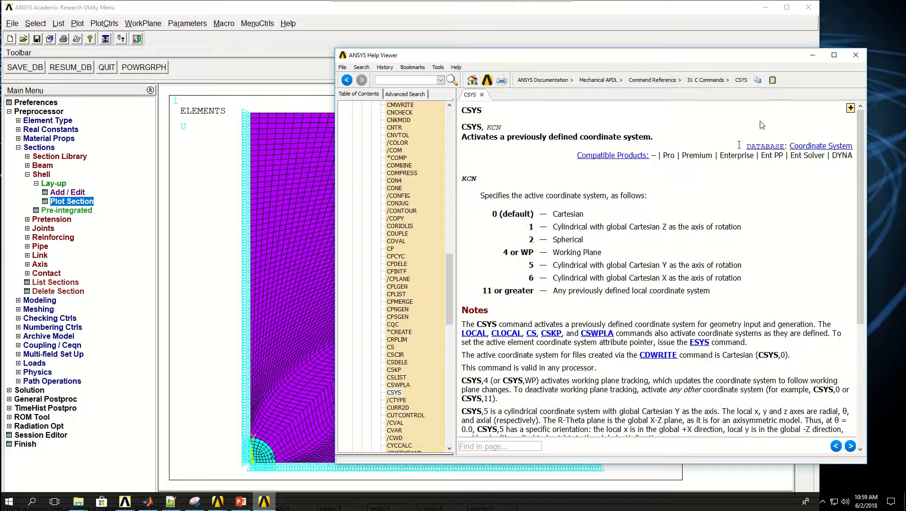
{"action": "left_click", "coordinate": [813, 55]}
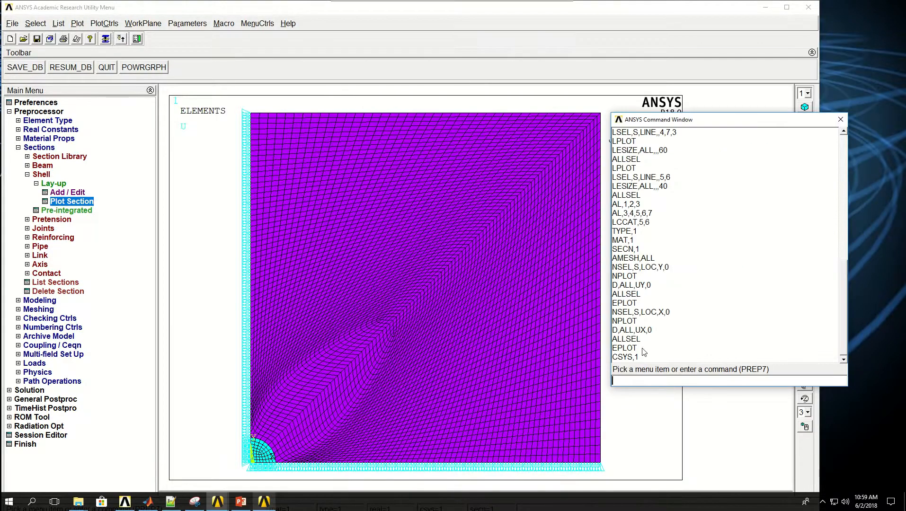
Select the nodes within the circular region with NSEL,S,LOC,X,0,CRC_RAD and plot them with NPLOT.
{"action": "left_click", "coordinate": [641, 382]}
{"action": "type", "text": "NSEL,S,"}
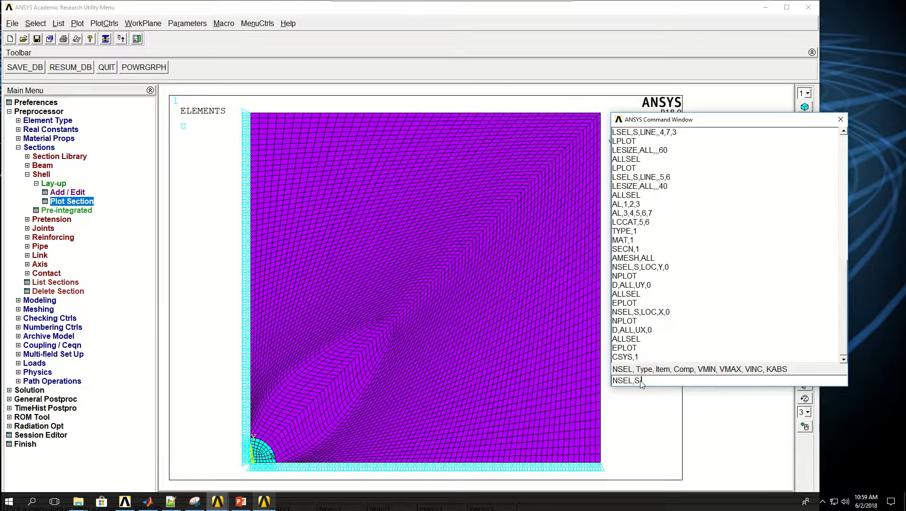
{"action": "type", "text": "LOC"}
{"action": "type", "text": ",X,"}
{"action": "type", "text": ",0,"}
{"action": "type", "text": "CRC_RAD"}
{"action": "scroll", "coordinate": [848, 135], "scroll_direction": "up", "scroll_amount": 6}
{"action": "scroll", "coordinate": [846, 157], "scroll_direction": "up", "scroll_amount": 5}
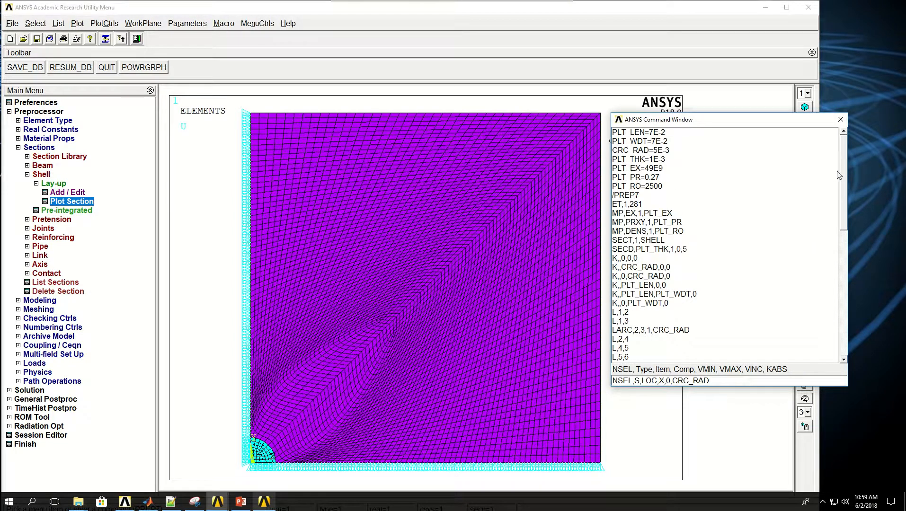
{"action": "left_click_drag", "start_coordinate": [845, 157], "coordinate": [841, 297]}
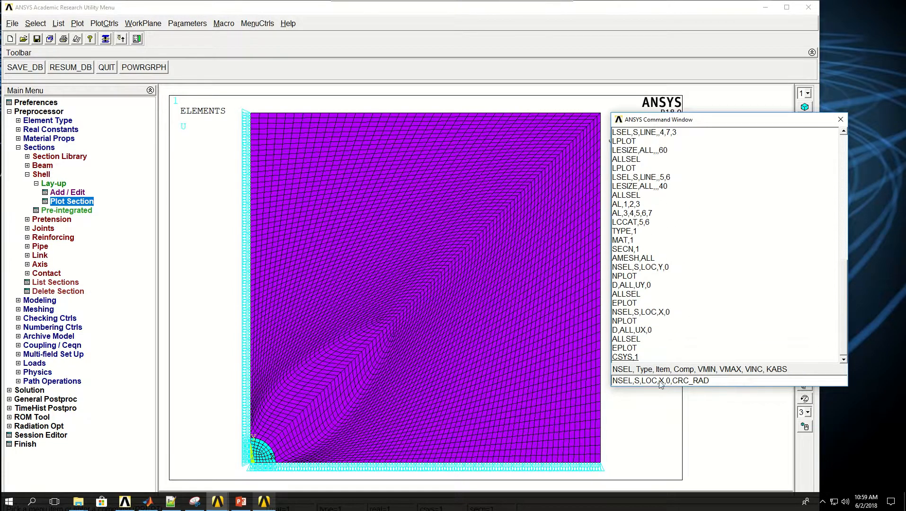
{"action": "left_click", "coordinate": [719, 380]}
{"action": "key", "text": "Return"}
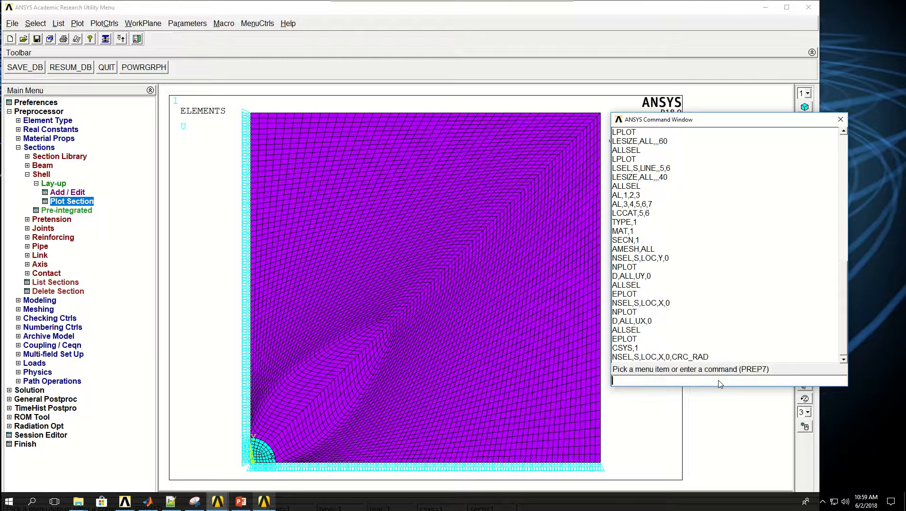
{"action": "type", "text": "NPLOT"}
{"action": "key", "text": "Return"}
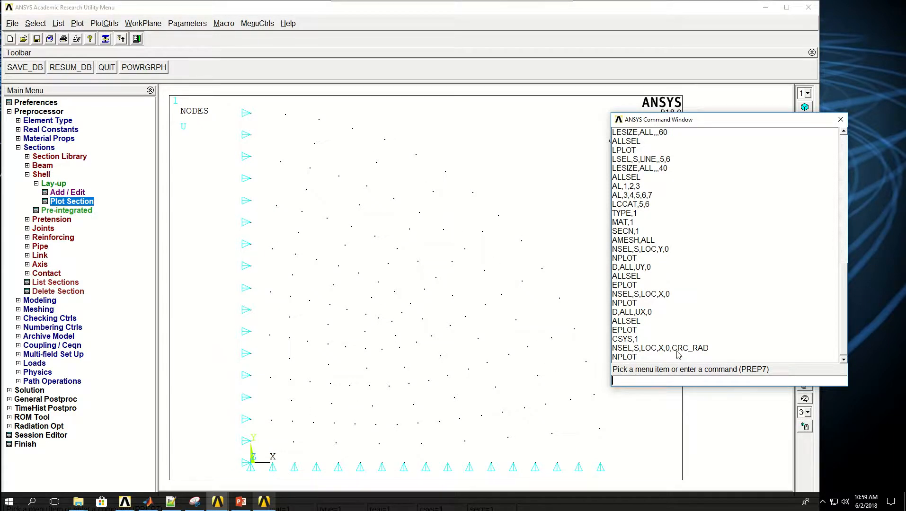
Fix all degrees of freedom of the selected circular-region nodes with D,ALL,ALL,0.
{"action": "left_click", "coordinate": [636, 384]}
{"action": "type", "text": "D"}
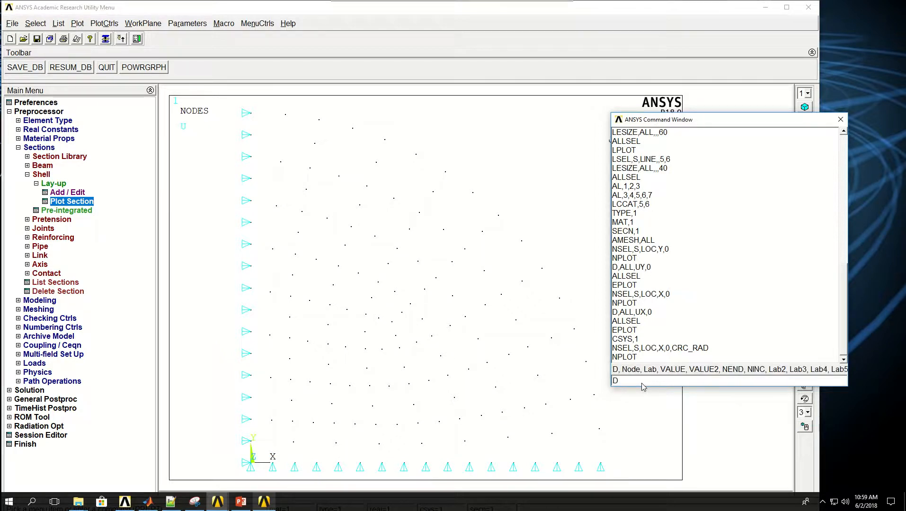
{"action": "type", "text": ",ALL,ALL,0"}
{"action": "key", "text": "Return"}
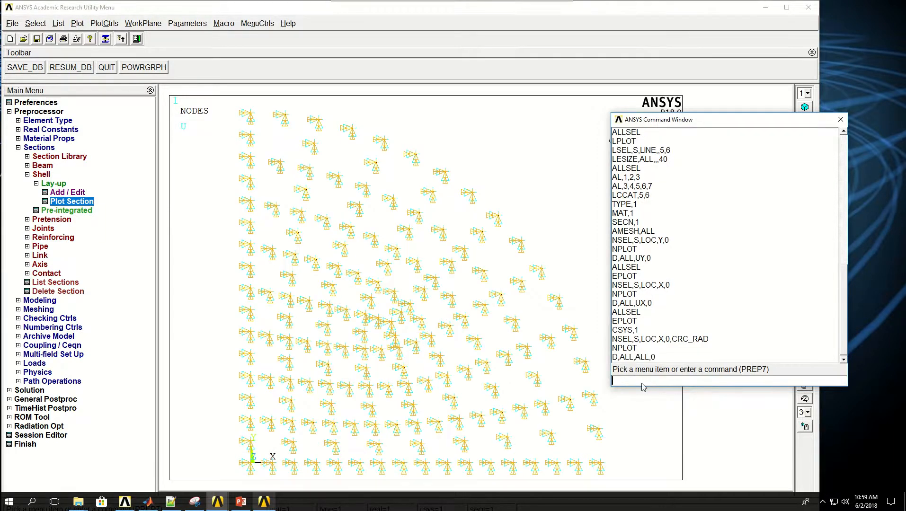
Reselect the whole model with ALLSEL and replot the elements with EPLOT after fixing the circular region.
{"action": "type", "text": "ALLSEL"}
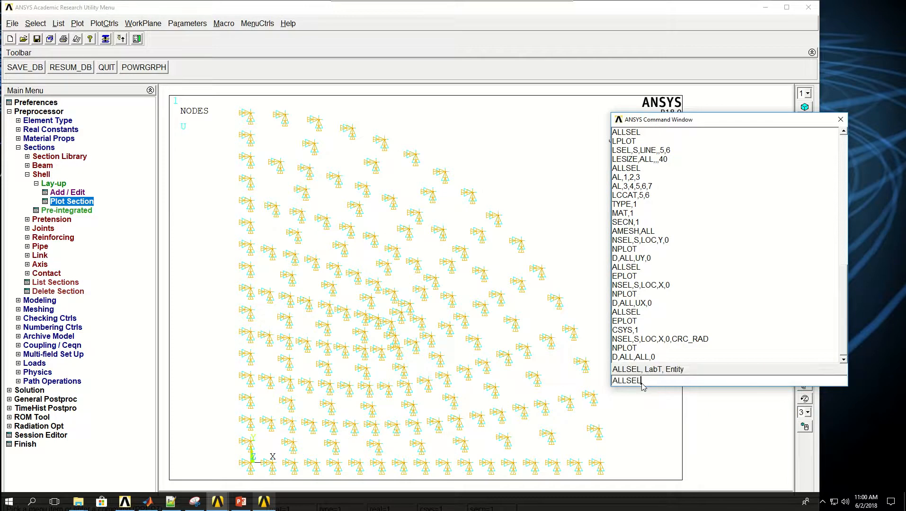
{"action": "key", "text": "Return"}
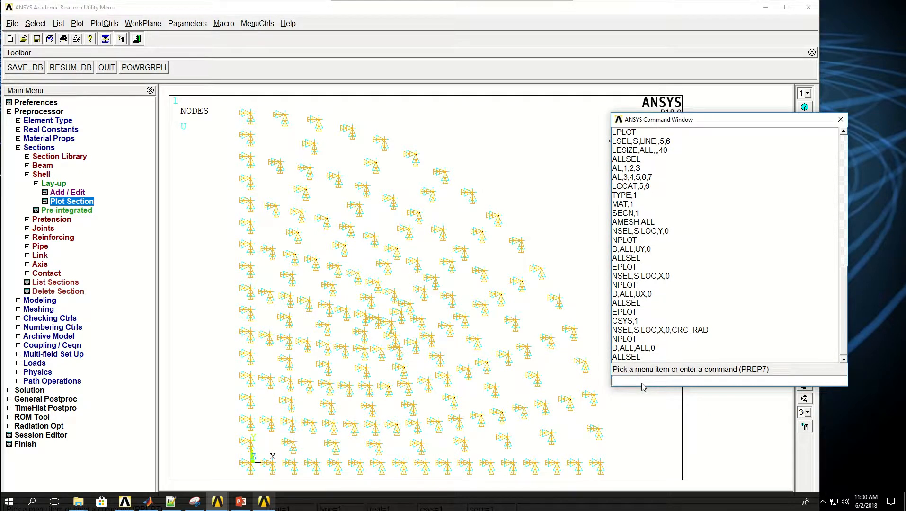
{"action": "type", "text": "EPLOT"}
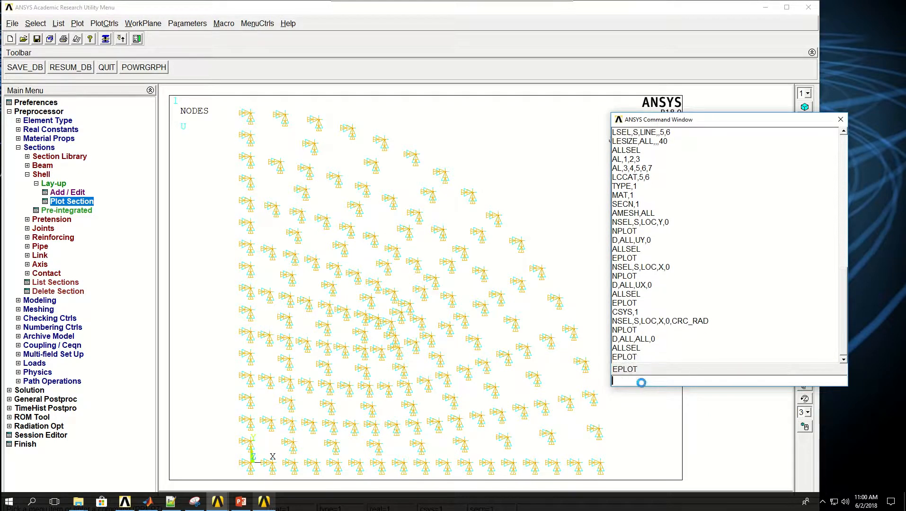
{"action": "key", "text": "Return"}
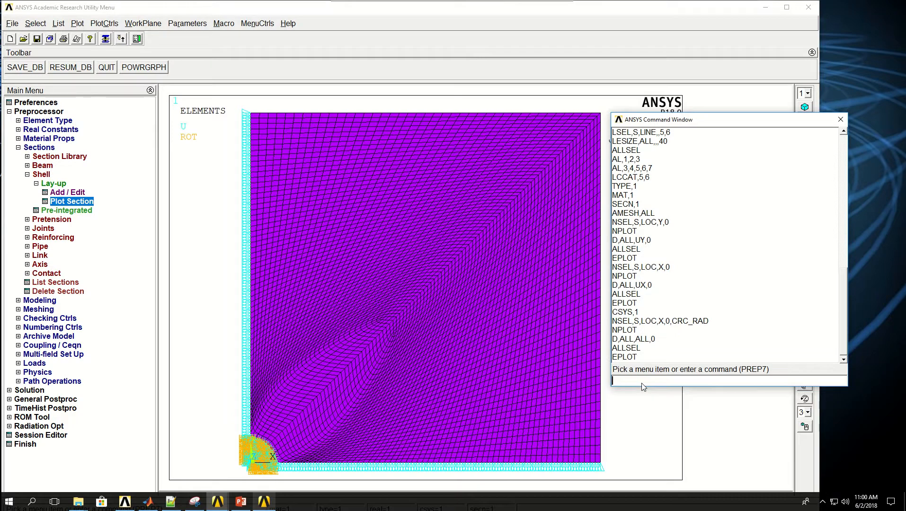
Restore the global Cartesian coordinate system with CSYS,0 and exit the preprocessor with FINI.
{"action": "type", "text": "CSYS,"}
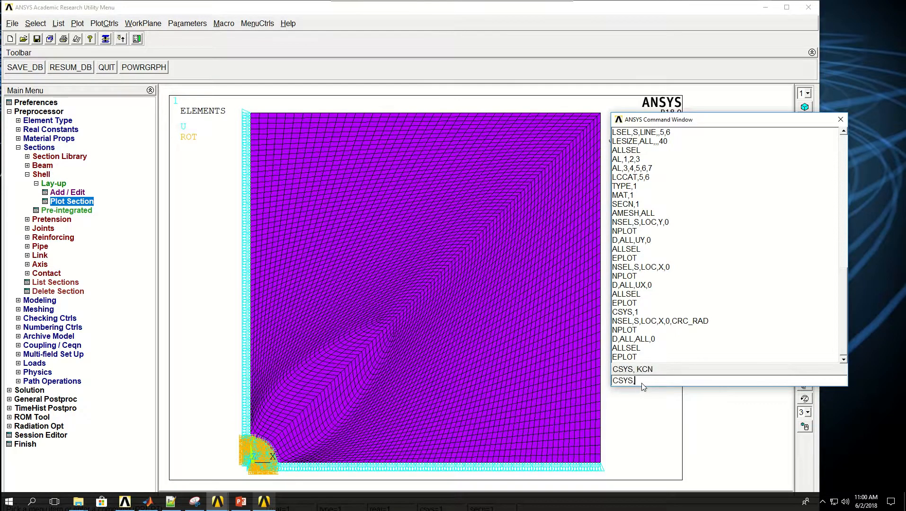
{"action": "type", "text": "0"}
{"action": "key", "text": "Return"}
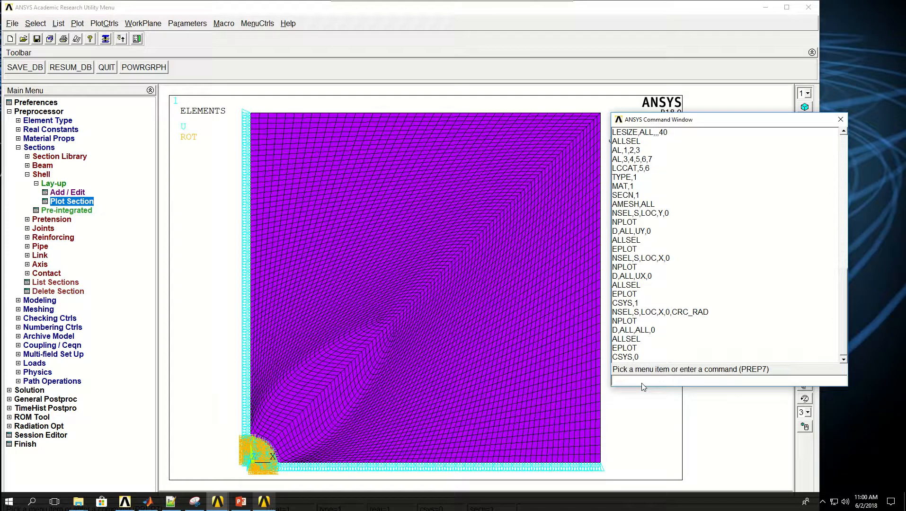
{"action": "type", "text": "FINI"}
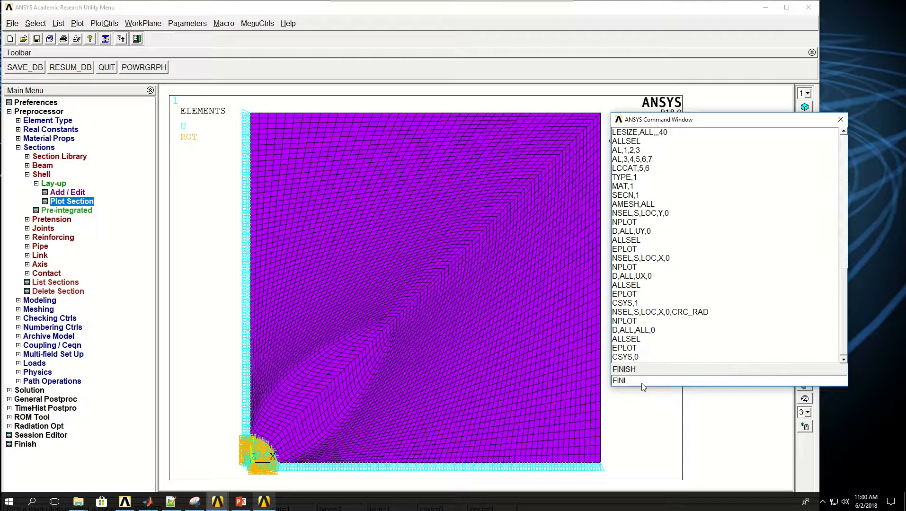
{"action": "key", "text": "Return"}
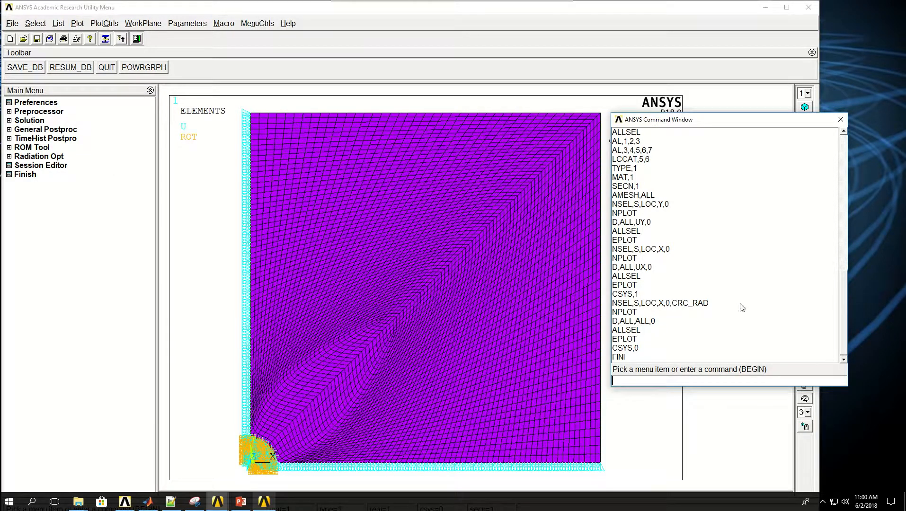
Start a new analysis in the Solution processor and set its type to Modal.
{"action": "left_click", "coordinate": [21, 121]}
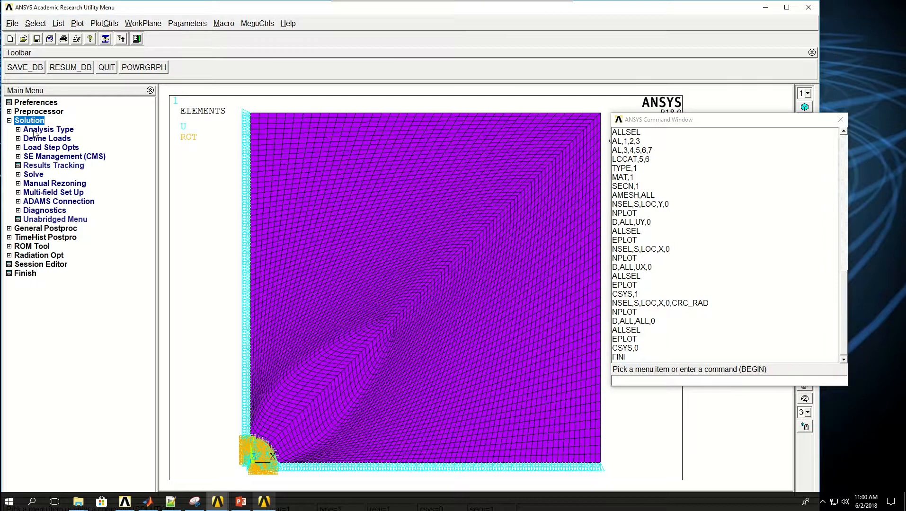
{"action": "left_click", "coordinate": [36, 130]}
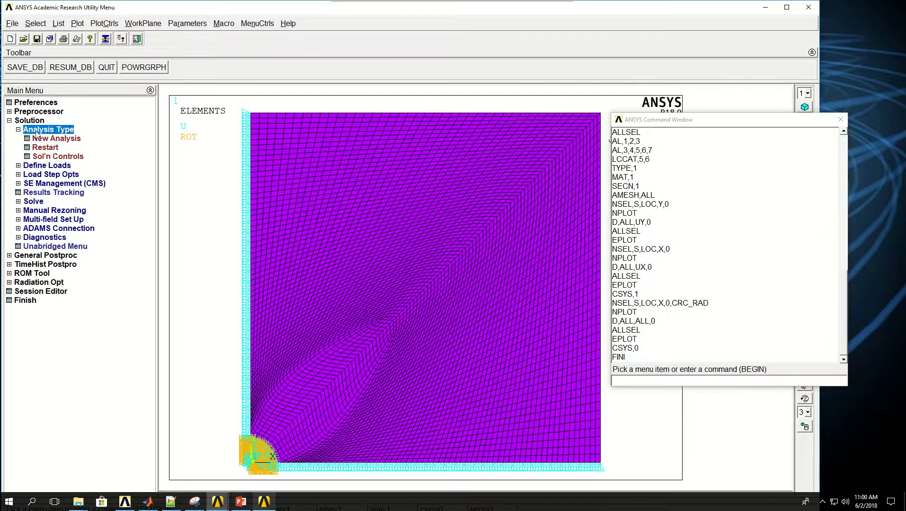
{"action": "left_click", "coordinate": [53, 139]}
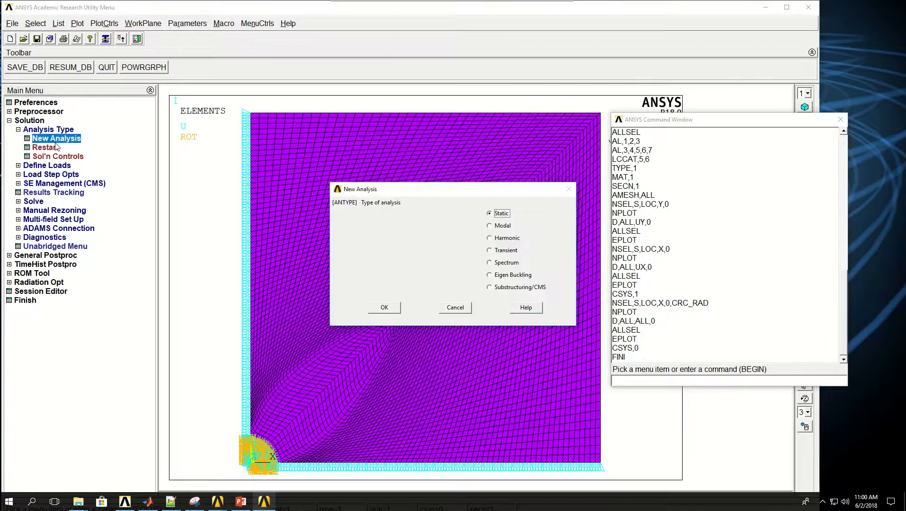
{"action": "left_click", "coordinate": [497, 226]}
{"action": "left_click", "coordinate": [384, 308]}
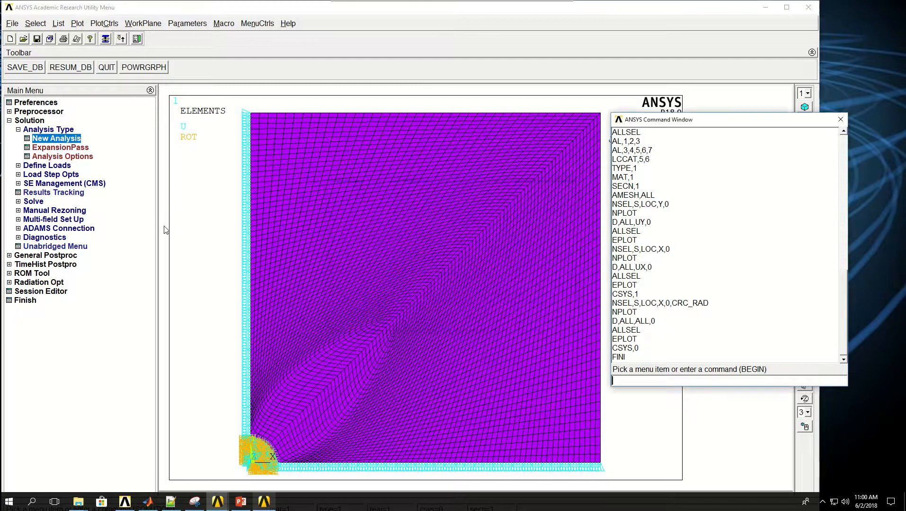
Review the modal analysis options without changing them, look up MODOPT in the Help Viewer's Command Reference, and return to the command window.
{"action": "left_click", "coordinate": [53, 158]}
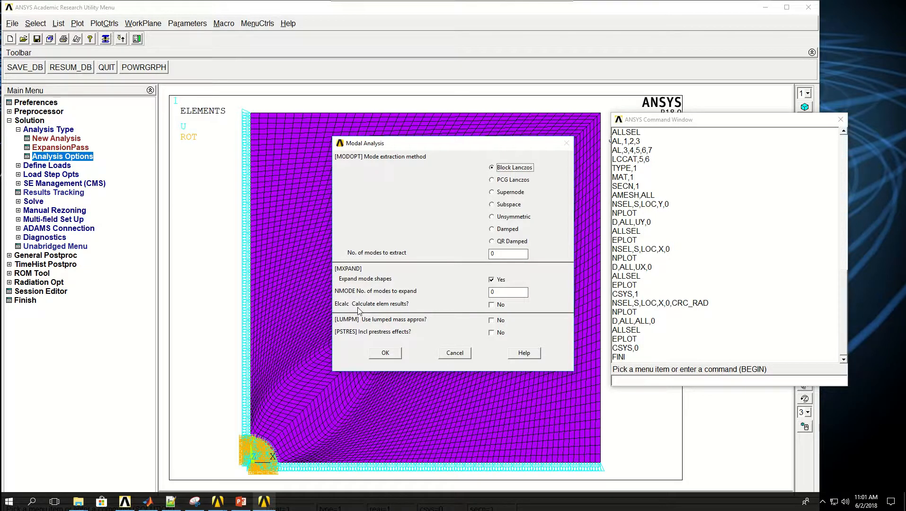
{"action": "left_click", "coordinate": [457, 353]}
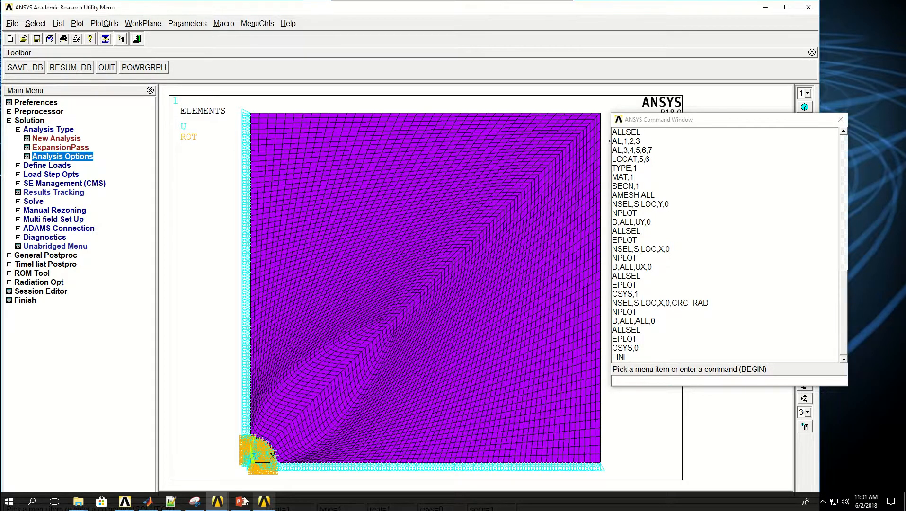
{"action": "left_click", "coordinate": [265, 502]}
{"action": "left_click_drag", "start_coordinate": [451, 267], "coordinate": [452, 157]}
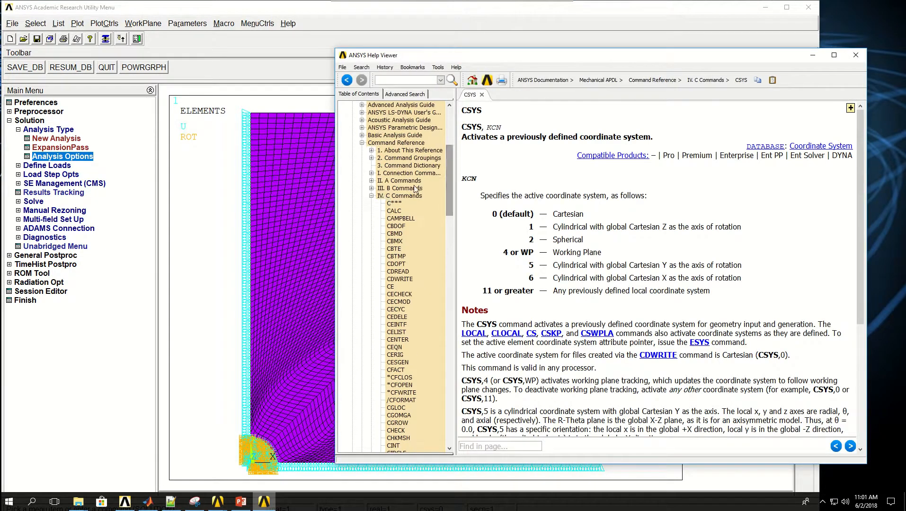
{"action": "left_click", "coordinate": [372, 197]}
{"action": "left_click", "coordinate": [397, 271]}
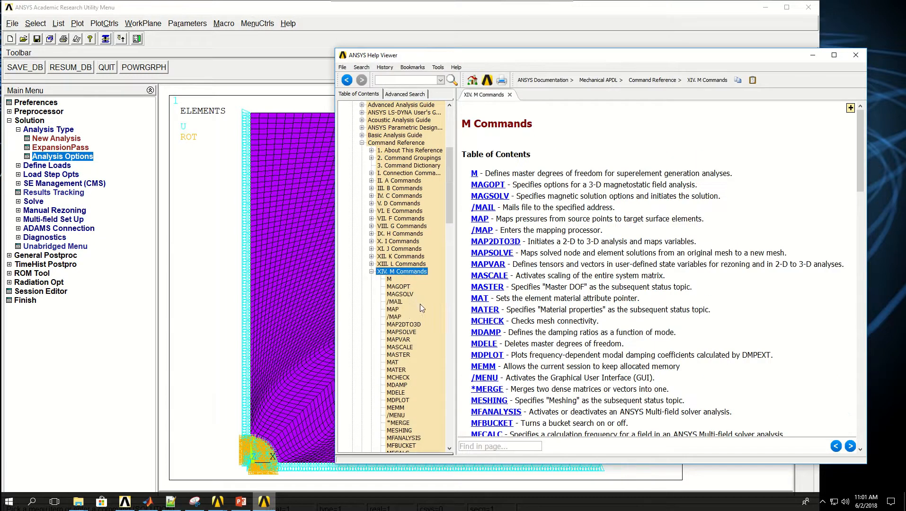
{"action": "scroll", "coordinate": [419, 302], "scroll_direction": "down", "scroll_amount": 19}
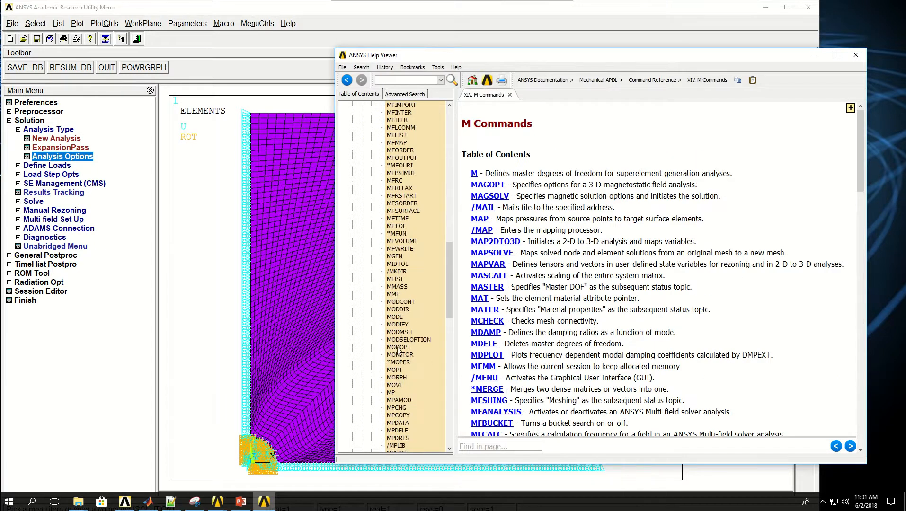
{"action": "left_click", "coordinate": [399, 347]}
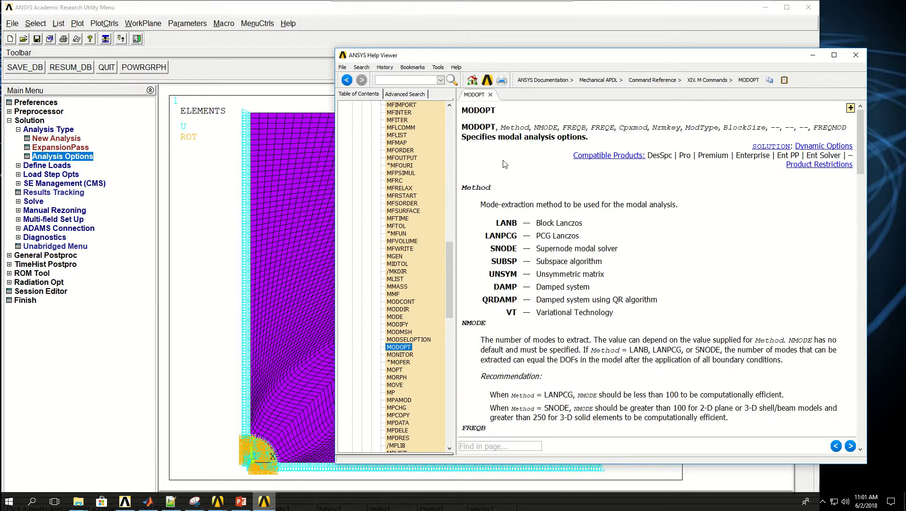
{"action": "left_click_drag", "start_coordinate": [602, 56], "coordinate": [312, 46]}
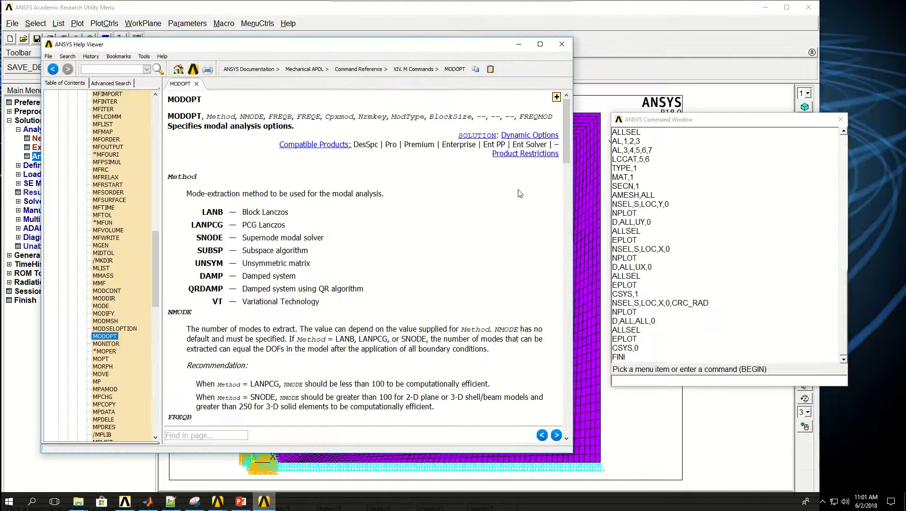
{"action": "left_click", "coordinate": [635, 126]}
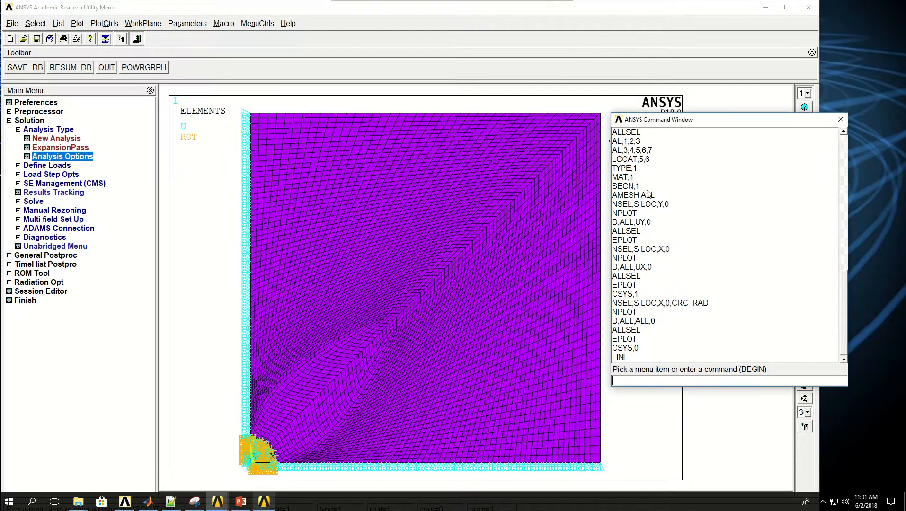
Reopen the Help Viewer and read the MODOPT argument descriptions, including FREQB, FREQE and Cpxmod.
{"action": "left_click_drag", "start_coordinate": [645, 121], "coordinate": [513, 141]}
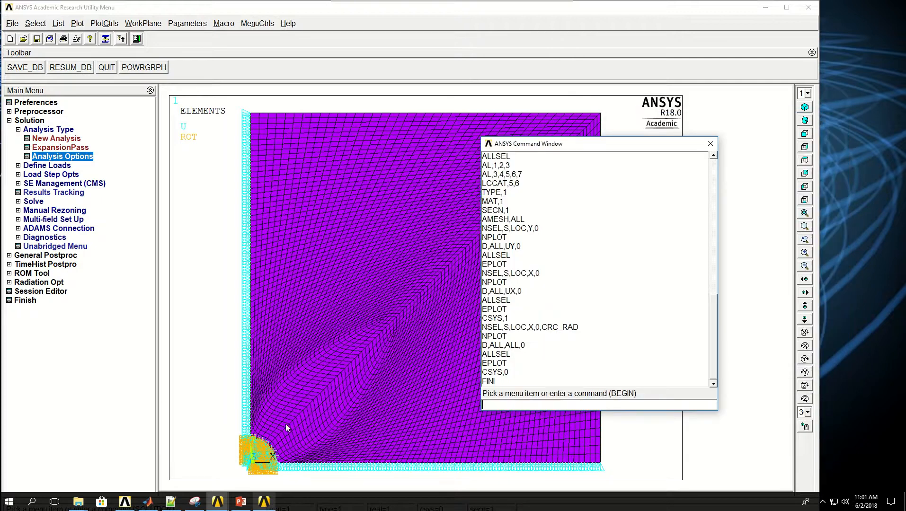
{"action": "left_click", "coordinate": [264, 503]}
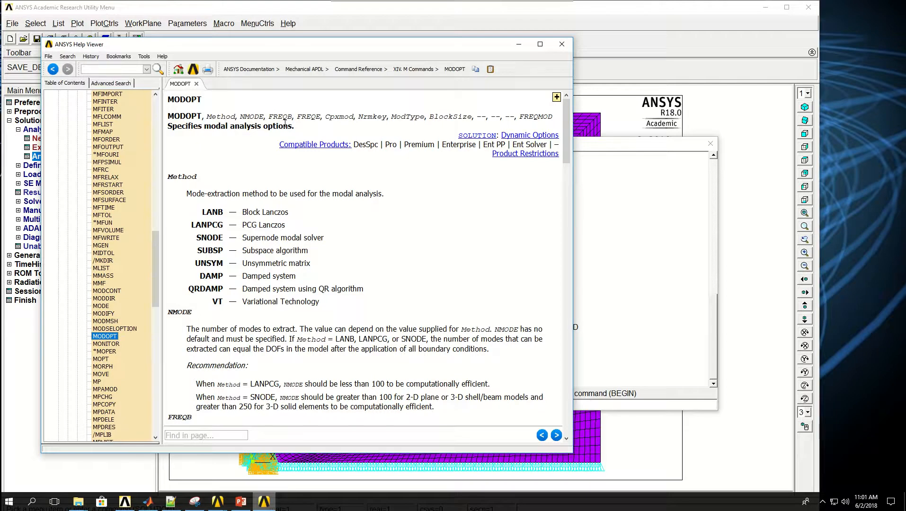
{"action": "left_click_drag", "start_coordinate": [273, 117], "coordinate": [313, 114]}
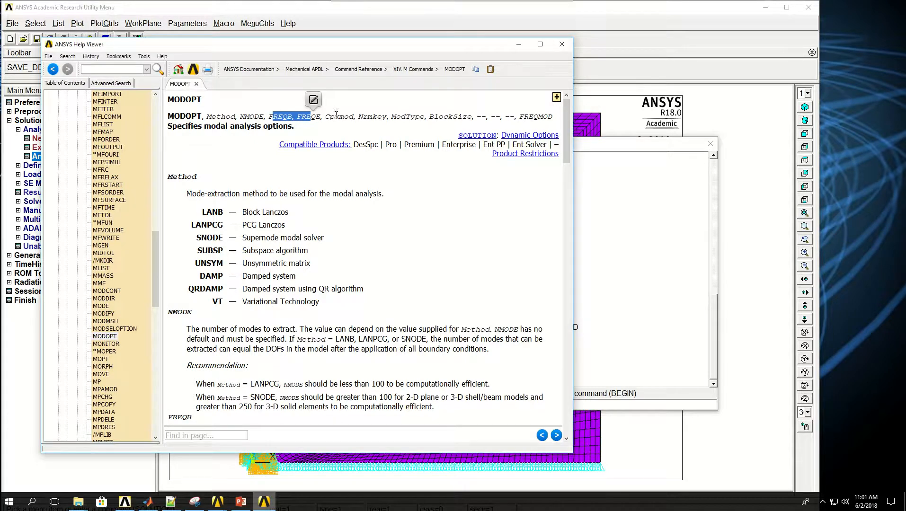
{"action": "left_click", "coordinate": [337, 119]}
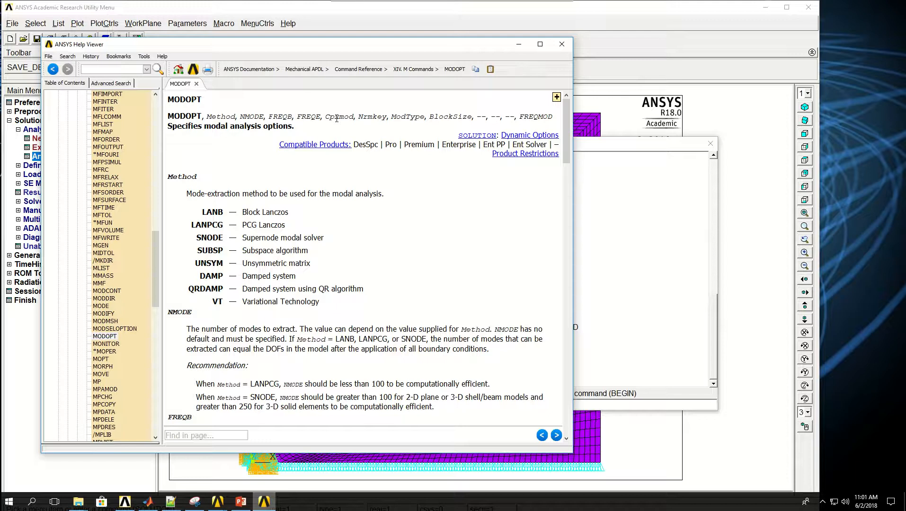
{"action": "scroll", "coordinate": [316, 236], "scroll_direction": "down", "scroll_amount": 5}
{"action": "scroll", "coordinate": [317, 236], "scroll_direction": "down", "scroll_amount": 10}
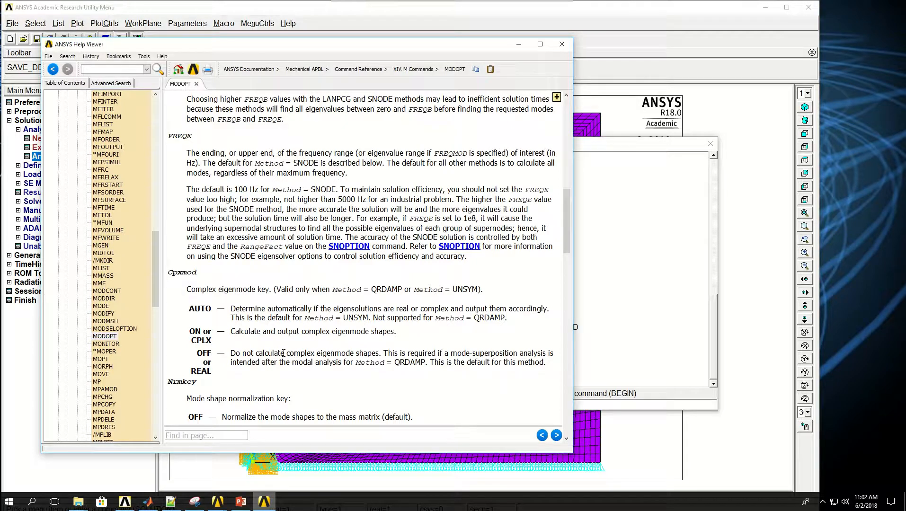
Look up MXPAND in the Command Reference, examine its arguments including Elcalc, and return to the command window.
{"action": "left_click_drag", "start_coordinate": [155, 254], "coordinate": [161, 306]}
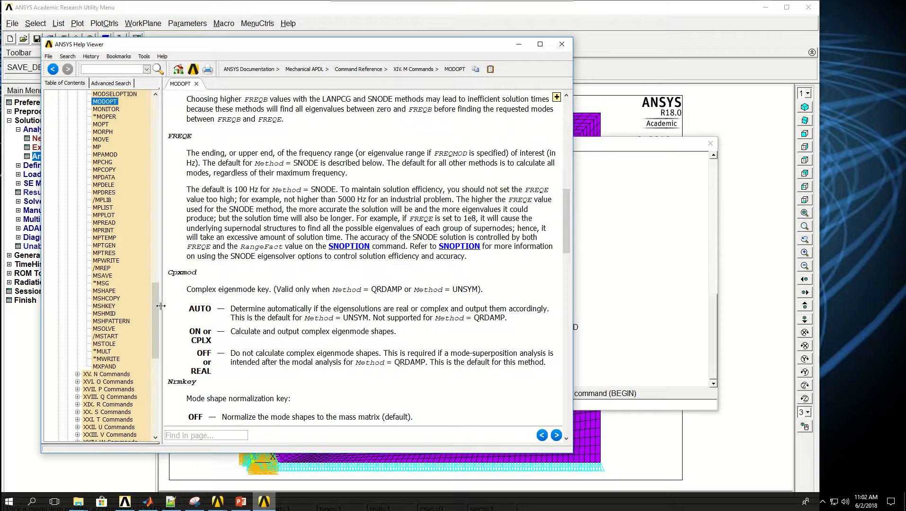
{"action": "left_click", "coordinate": [107, 367]}
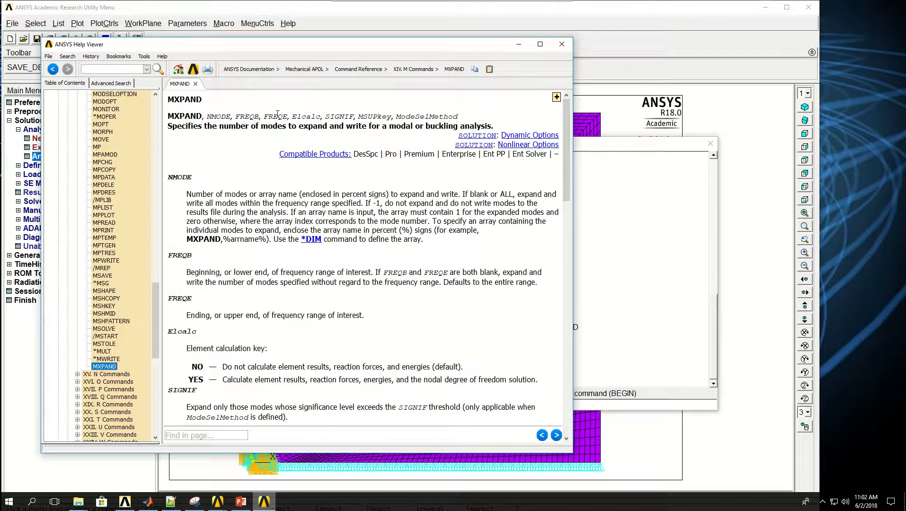
{"action": "left_click_drag", "start_coordinate": [316, 116], "coordinate": [297, 114]}
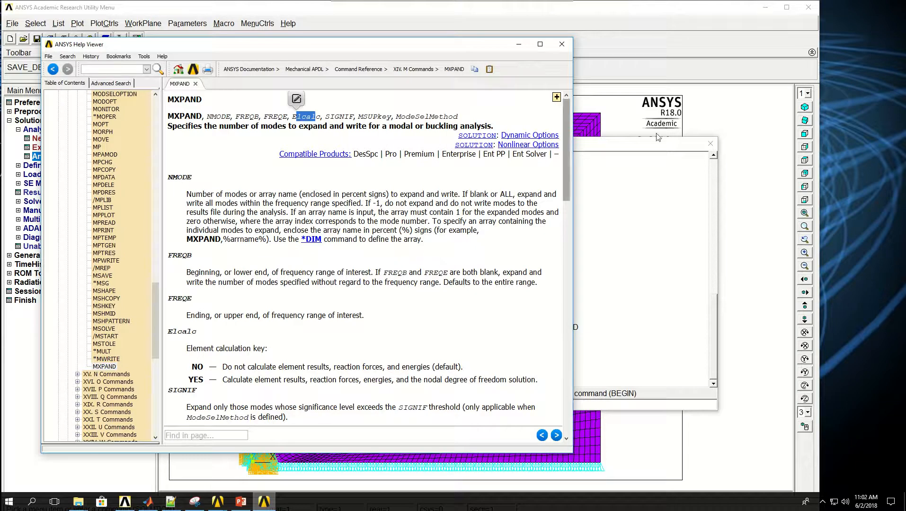
{"action": "left_click", "coordinate": [519, 46]}
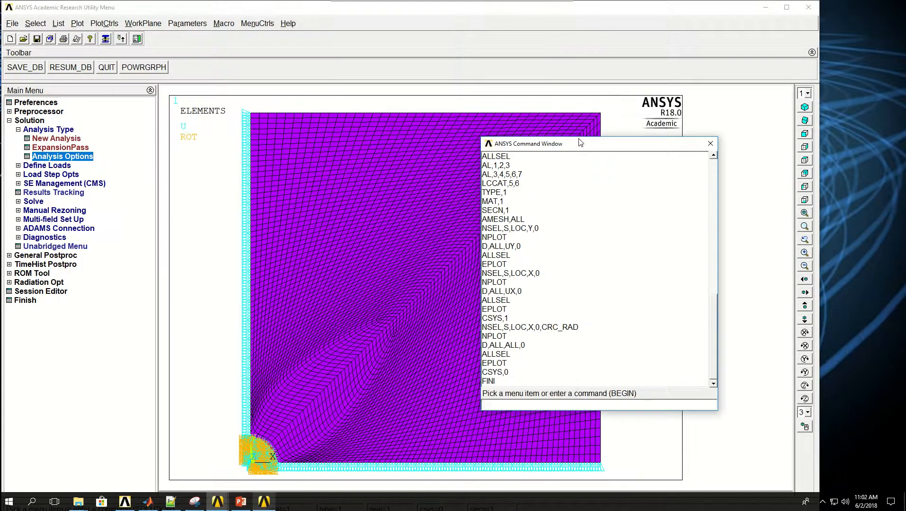
{"action": "left_click_drag", "start_coordinate": [580, 143], "coordinate": [580, 106]}
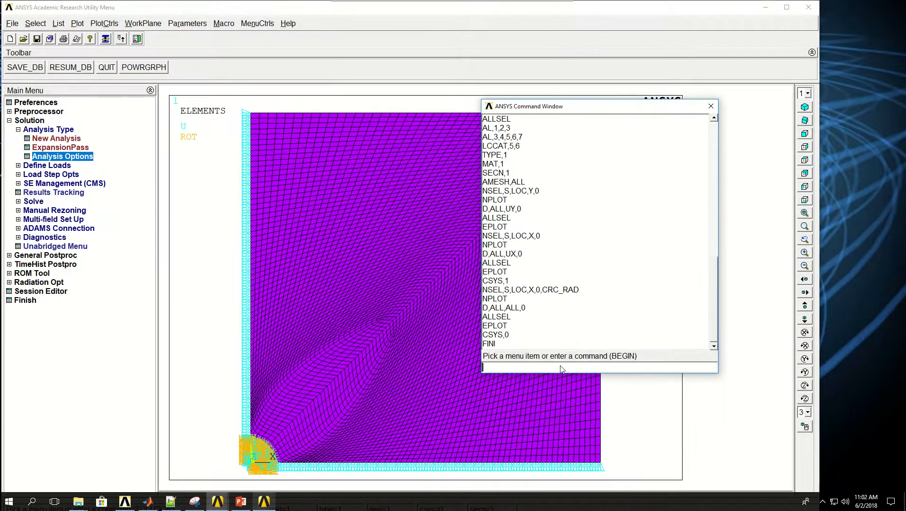
Enter the Solution processor with /SOLU and set the analysis type to modal with ANTYPE,MODAL.
{"action": "type", "text": "/SOLU"}
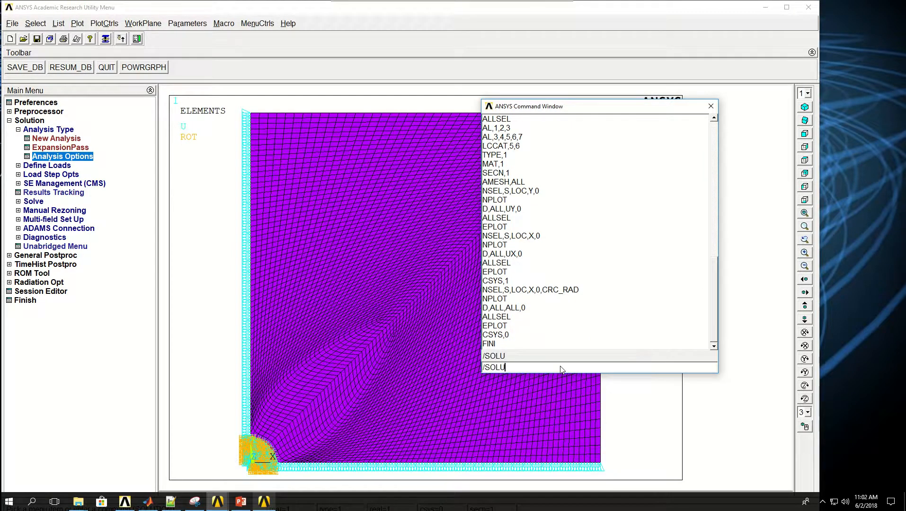
{"action": "key", "text": "Return"}
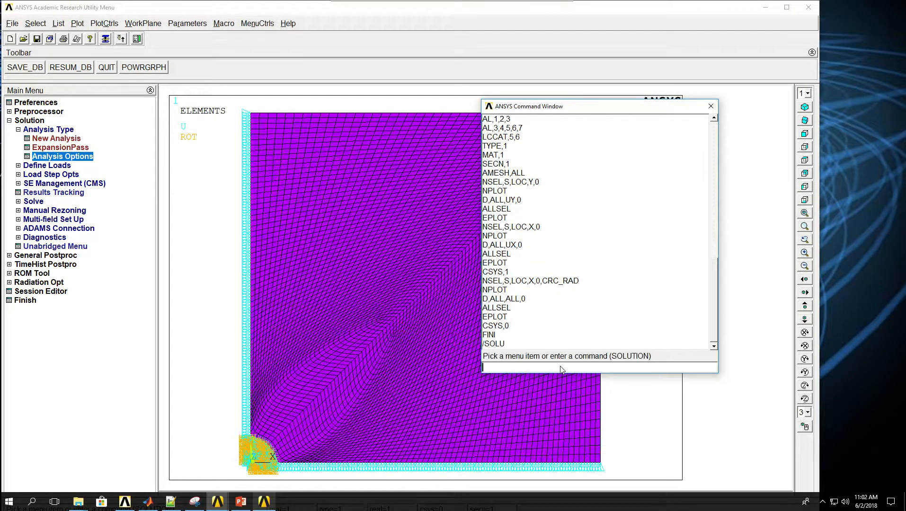
{"action": "type", "text": "ANTYPE,MODAL"}
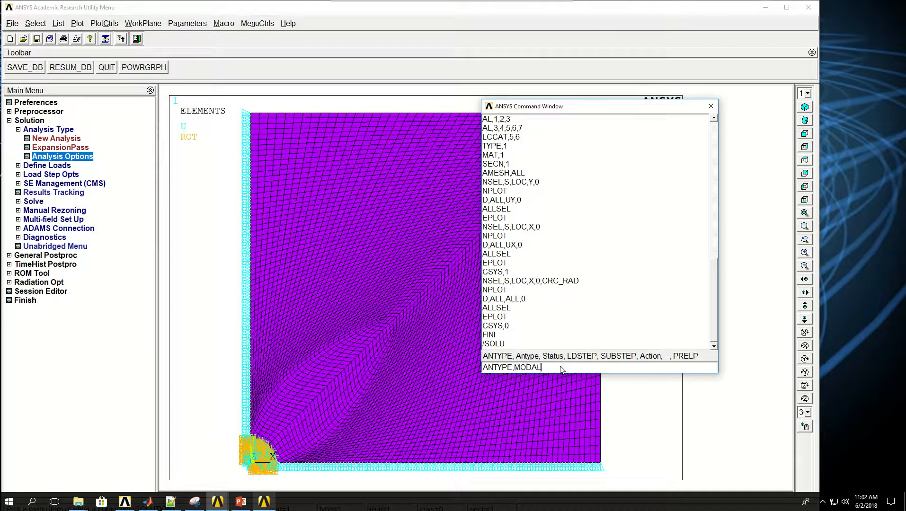
{"action": "key", "text": "Return"}
Set Block Lanczos extraction of 15 modes with the complex eigenmode key on, using MODOPT,LANB,15,,,ON.
{"action": "type", "text": "MODOPT"}
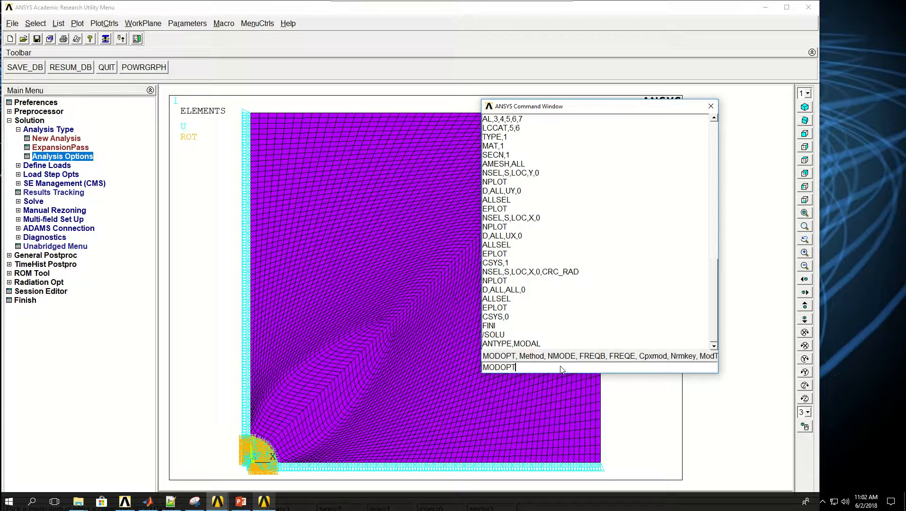
{"action": "type", "text": ",LAN"}
{"action": "type", "text": "B"}
{"action": "type", "text": ",15"}
{"action": "type", "text": ","}
{"action": "type", "text": ","}
{"action": "type", "text": ",ON"}
{"action": "key", "text": "Return"}
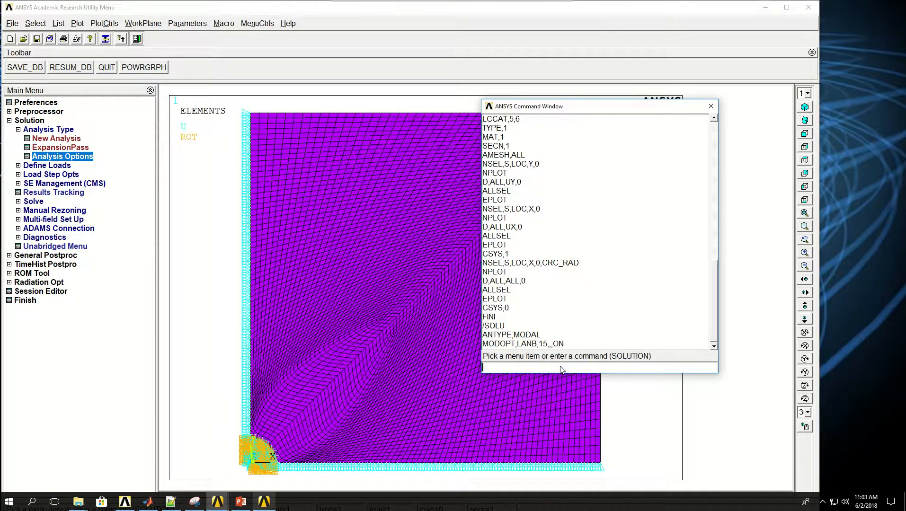
Expand 15 modes with element result calculation enabled, using MXPAND,15,,,YES.
{"action": "type", "text": "MXPAND"}
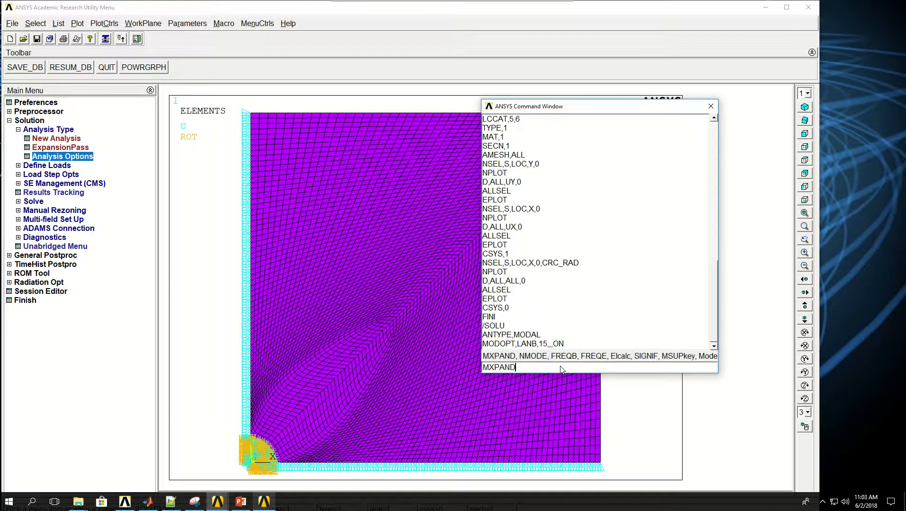
{"action": "type", "text": "5,,,YES"}
{"action": "key", "text": "Return"}
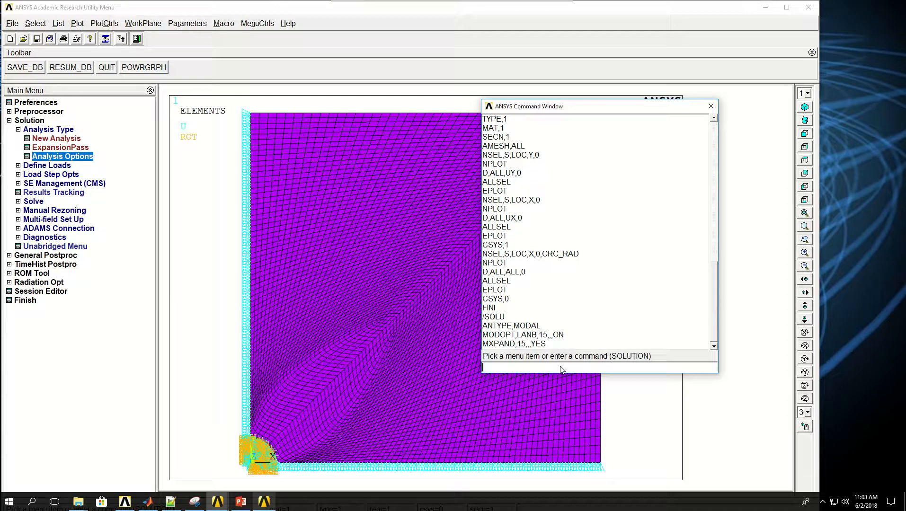
Run the modal solution with SOLVE and check its progress in the Output Window.
{"action": "type", "text": "S"}
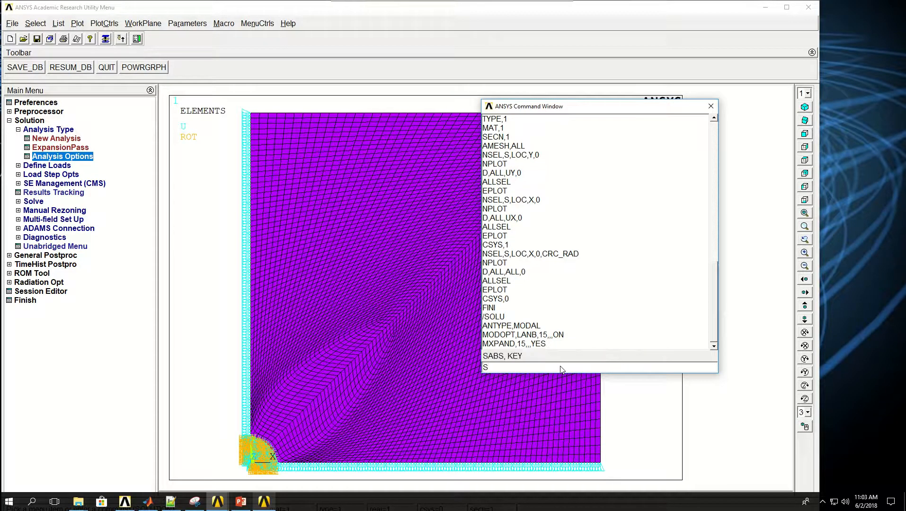
{"action": "type", "text": "OLVE"}
{"action": "key", "text": "Return"}
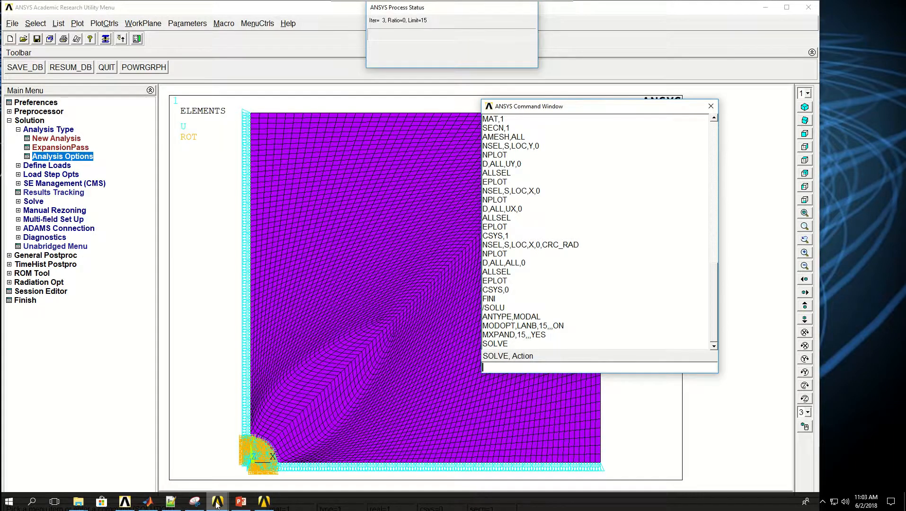
{"action": "mouse_move", "coordinate": [217, 505]}
{"action": "left_click", "coordinate": [123, 469]}
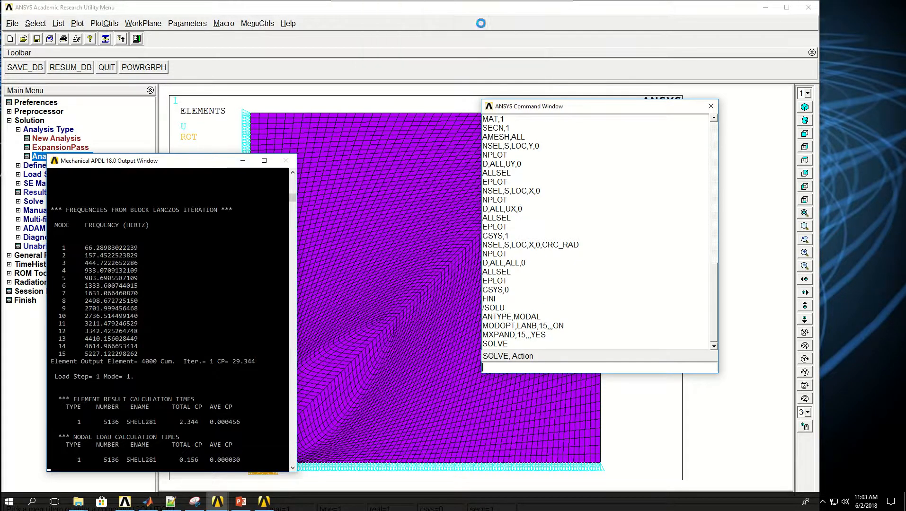
{"action": "left_click", "coordinate": [137, 72]}
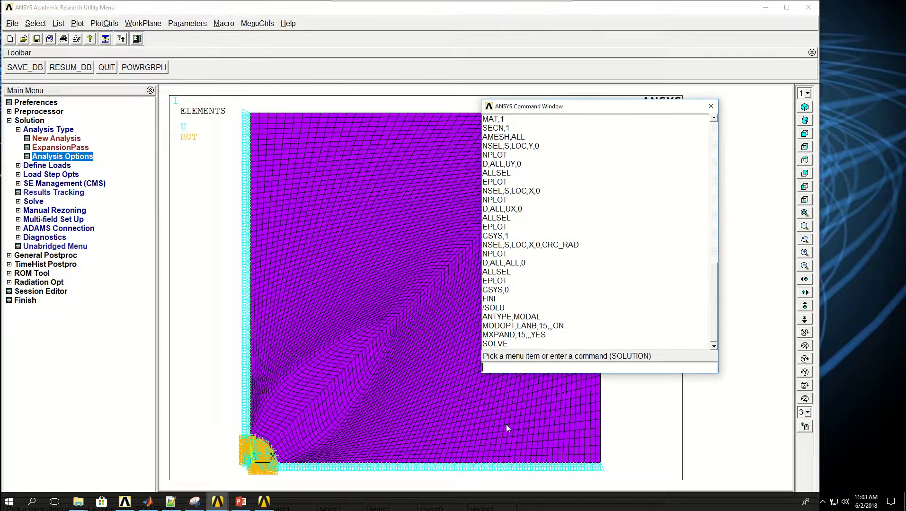
Exit the Solution processor with FINI and enter the general postprocessor with /POST1.
{"action": "type", "text": "FINI"}
{"action": "key", "text": "Return"}
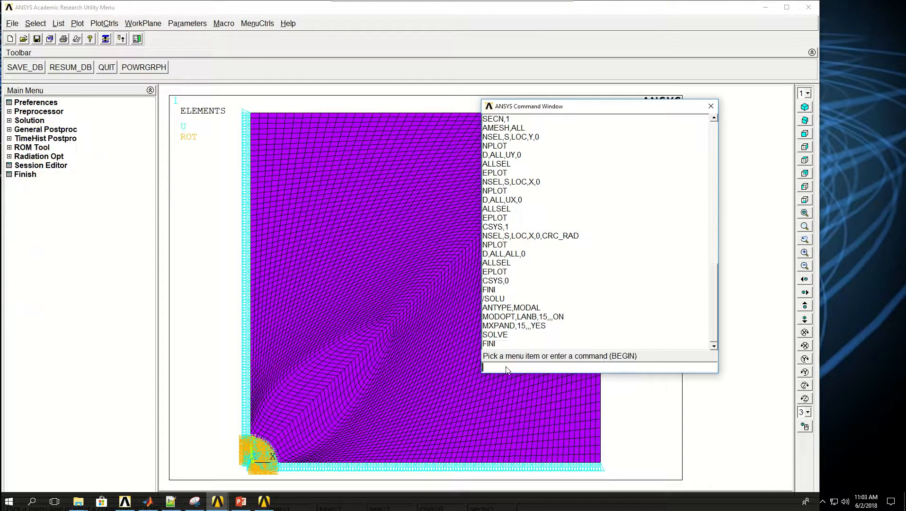
{"action": "type", "text": "/POST1"}
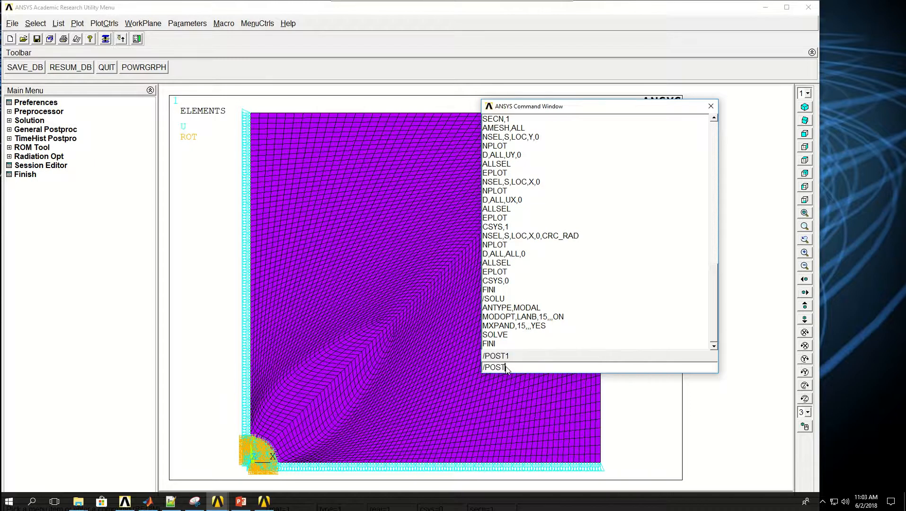
{"action": "key", "text": "Return"}
List the result sets with SET,LIST, review the natural frequencies of all modes, and close the listing.
{"action": "type", "text": "SET,L"}
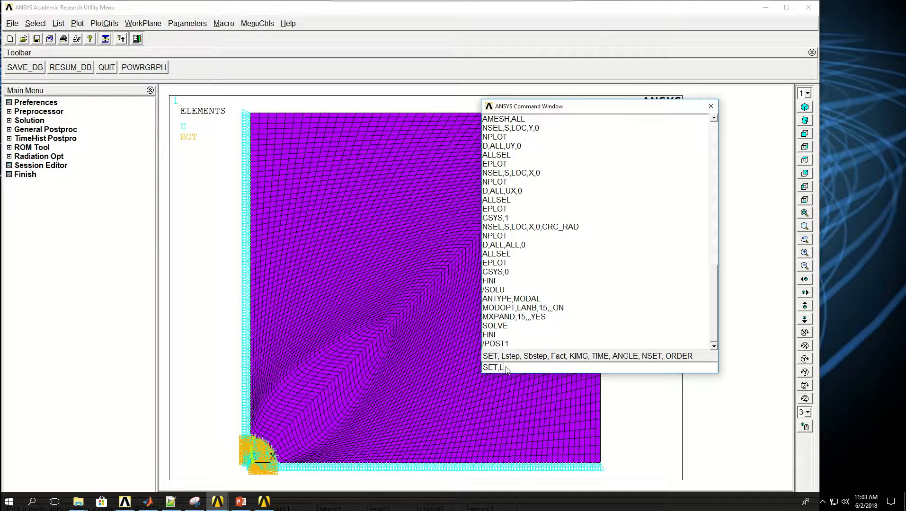
{"action": "type", "text": "IST"}
{"action": "key", "text": "Return"}
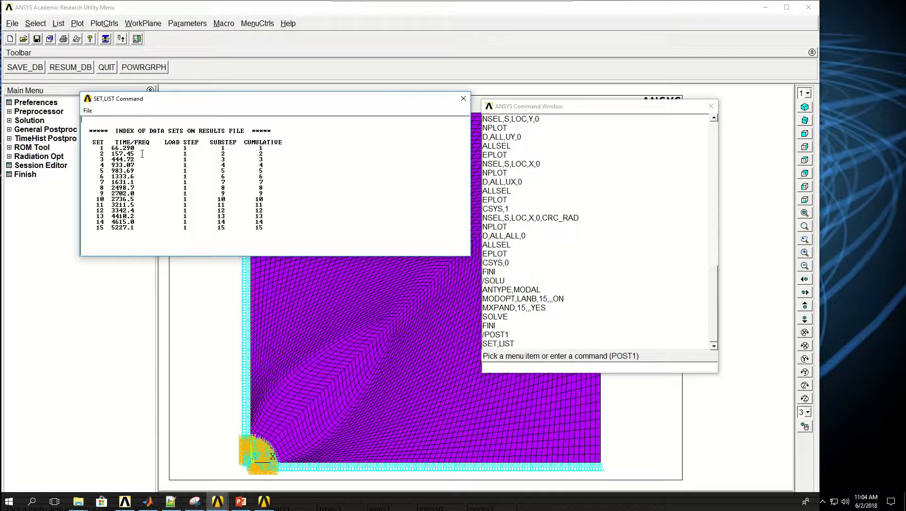
{"action": "left_click_drag", "start_coordinate": [111, 153], "coordinate": [140, 230]}
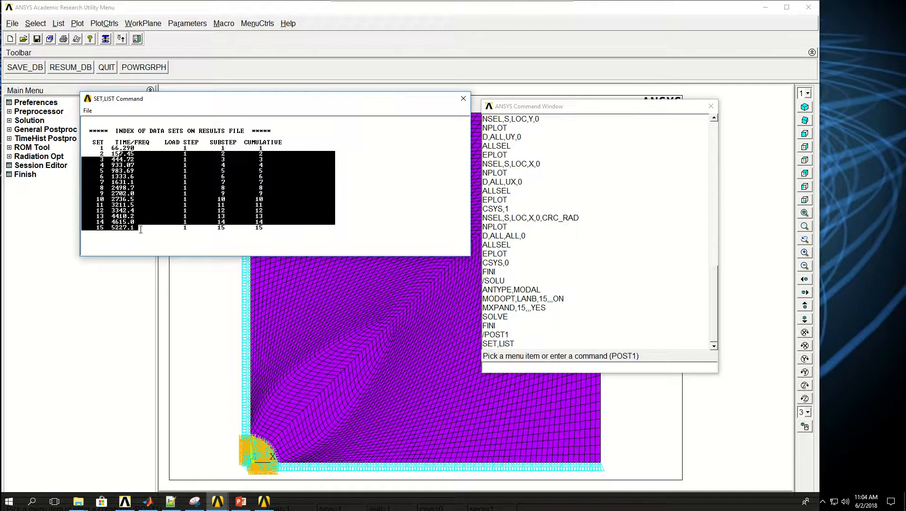
{"action": "left_click", "coordinate": [283, 232]}
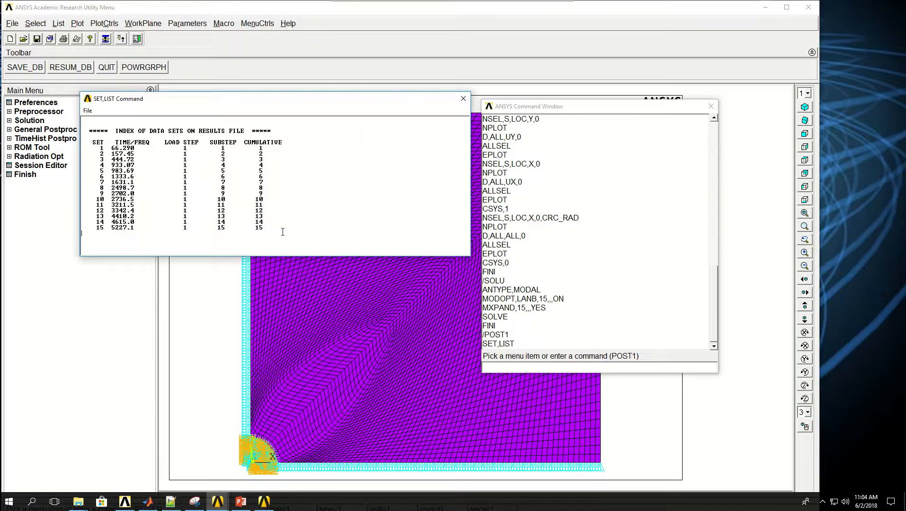
{"action": "left_click", "coordinate": [501, 368]}
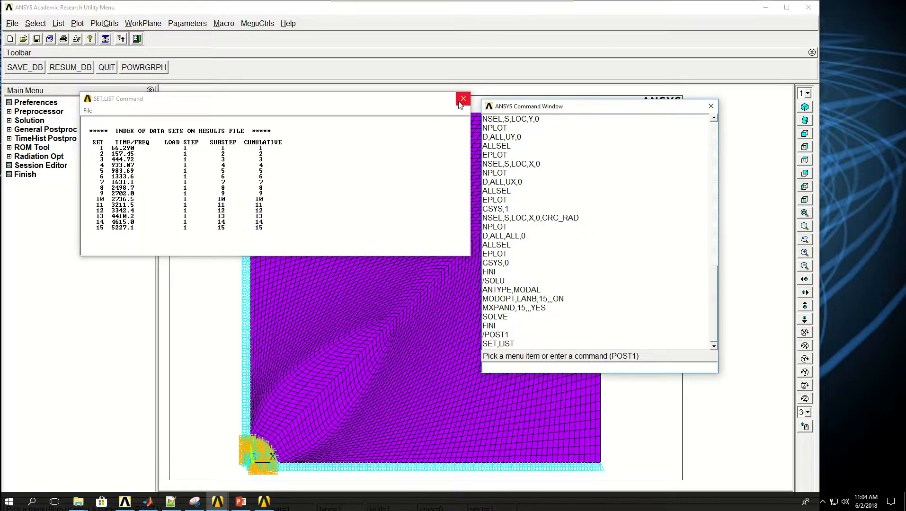
{"action": "left_click", "coordinate": [463, 98]}
{"action": "left_click", "coordinate": [506, 369]}
{"action": "type", "text": "SET"}
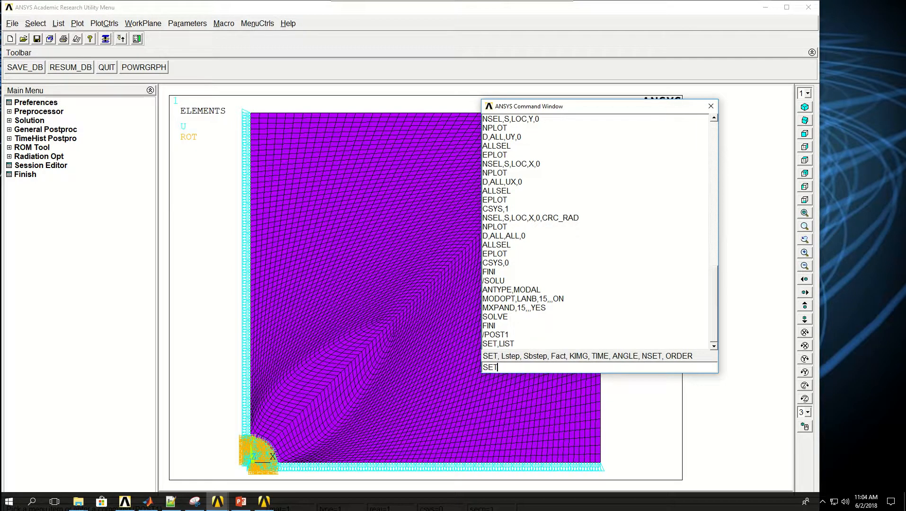
{"action": "key", "text": "BackSpace"}
{"action": "key", "text": "BackSpace"}
{"action": "key", "text": "BackSpace"}
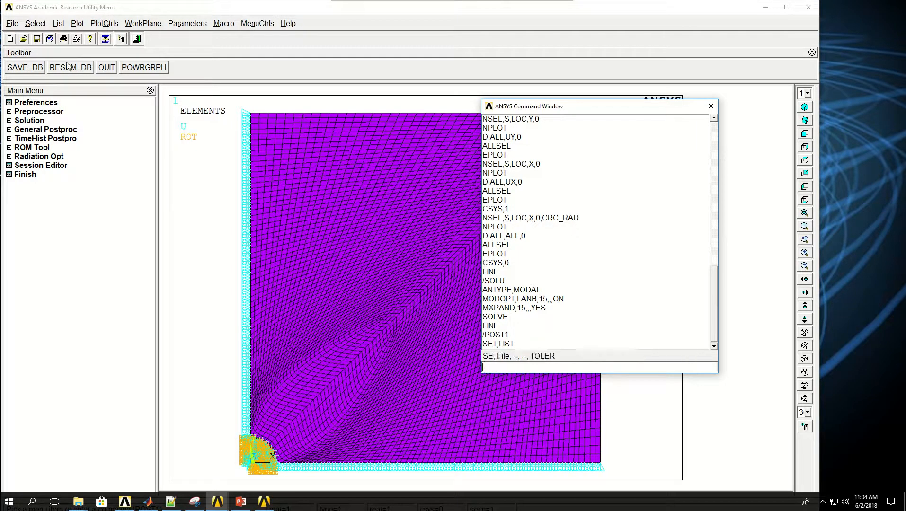
Browse the available data sets under the General Postprocessor's By Pick results reading, highlight set 8, and close the list without reading it.
{"action": "left_click", "coordinate": [44, 130]}
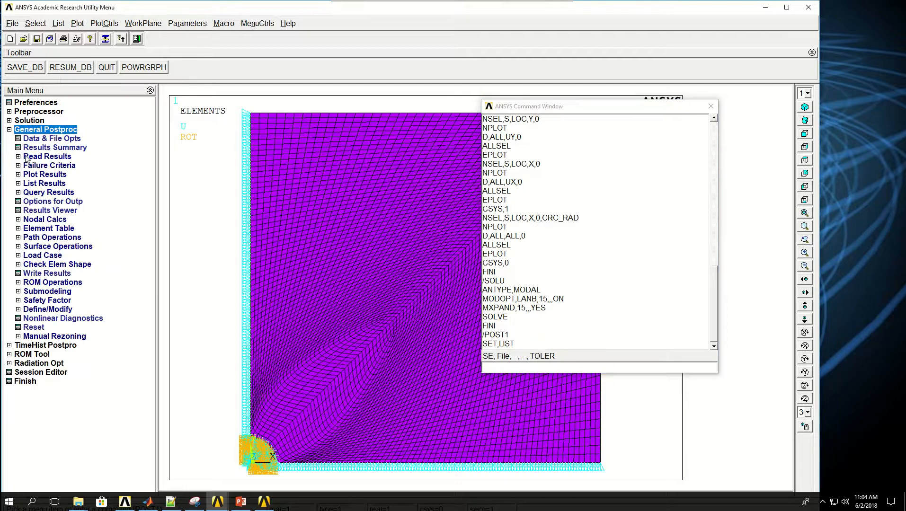
{"action": "left_click", "coordinate": [38, 160]}
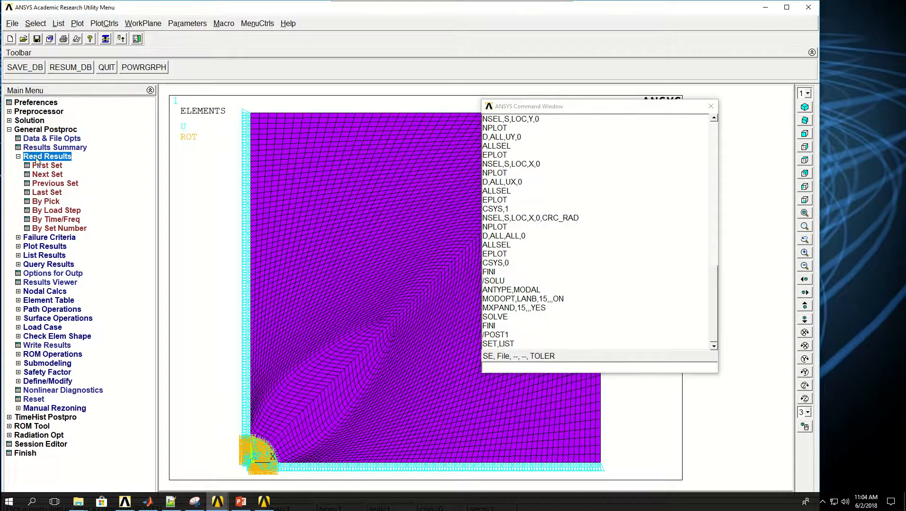
{"action": "left_click", "coordinate": [46, 202]}
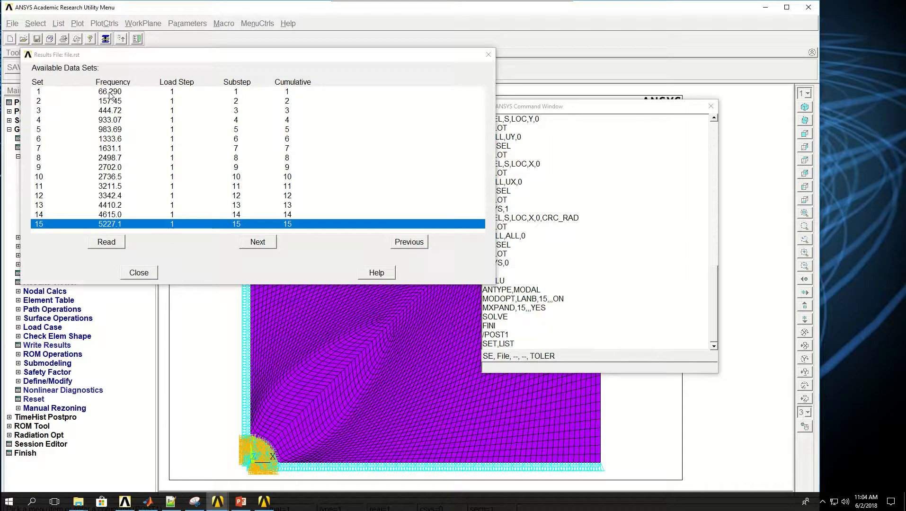
{"action": "left_click", "coordinate": [43, 160]}
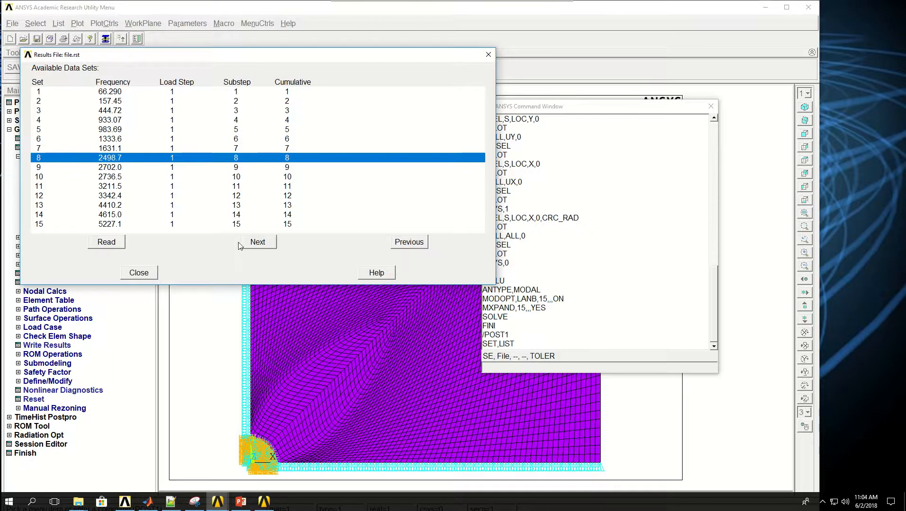
{"action": "left_click", "coordinate": [147, 276]}
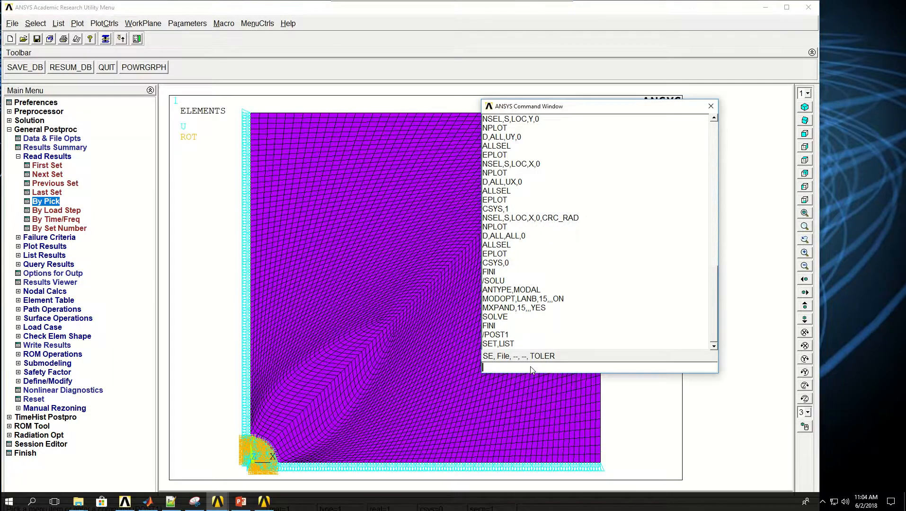
Read the results of load step 1, substep 8 into the postprocessor with SET,1,8.
{"action": "type", "text": "SET,"}
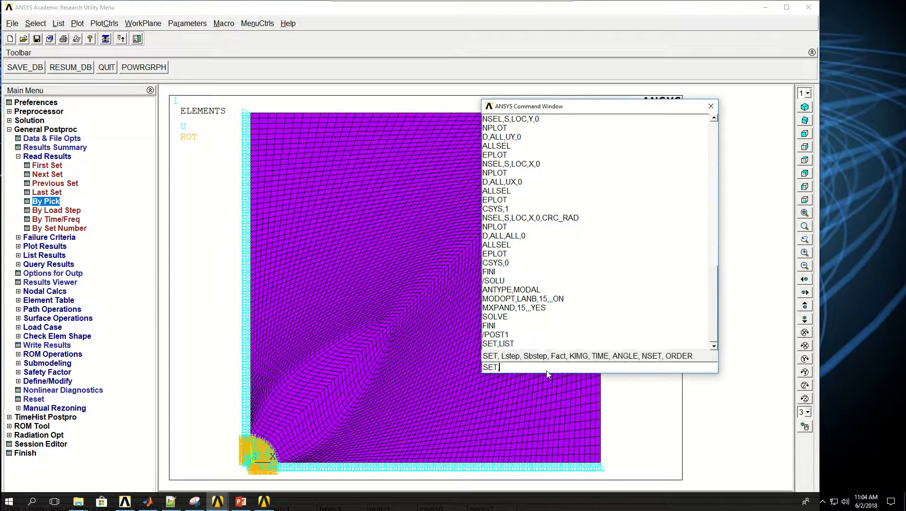
{"action": "type", "text": "1,8"}
{"action": "key", "text": "Return"}
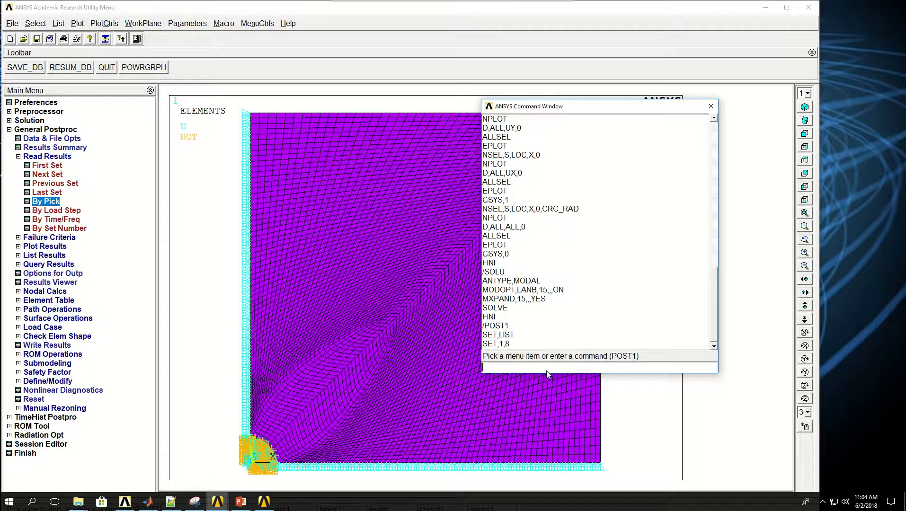
Plot the total nodal displacement of the eighth mode with PLNSOL,U,SUM and examine the quarter plate's deformed shape from several angles.
{"action": "type", "text": "PLNS"}
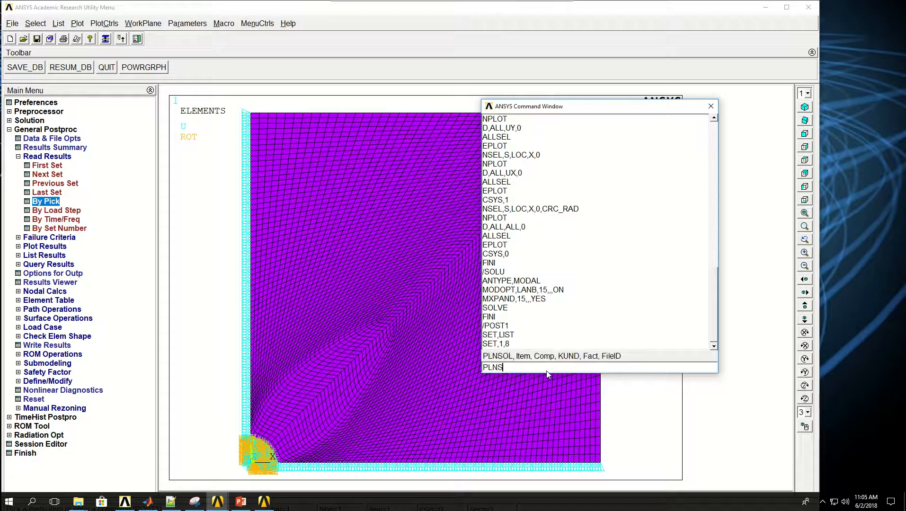
{"action": "type", "text": "OL,U,SUM"}
{"action": "key", "text": "Return"}
{"action": "left_click_drag", "start_coordinate": [558, 107], "coordinate": [725, 127]}
{"action": "right_click_drag", "start_coordinate": [343, 369], "coordinate": [330, 284], "text": "ctrl"}
{"action": "right_click_drag", "start_coordinate": [328, 344], "coordinate": [356, 328], "text": "ctrl"}
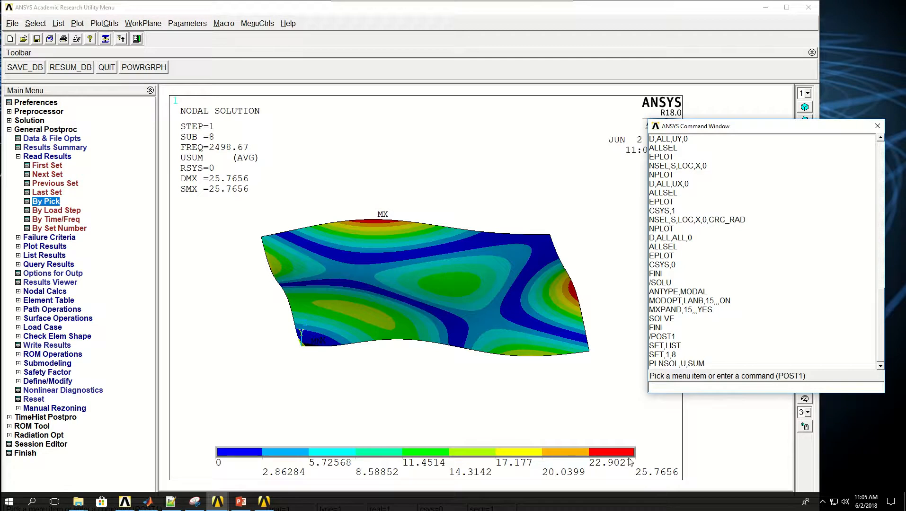
{"action": "right_click_drag", "start_coordinate": [471, 299], "coordinate": [403, 307], "text": "ctrl"}
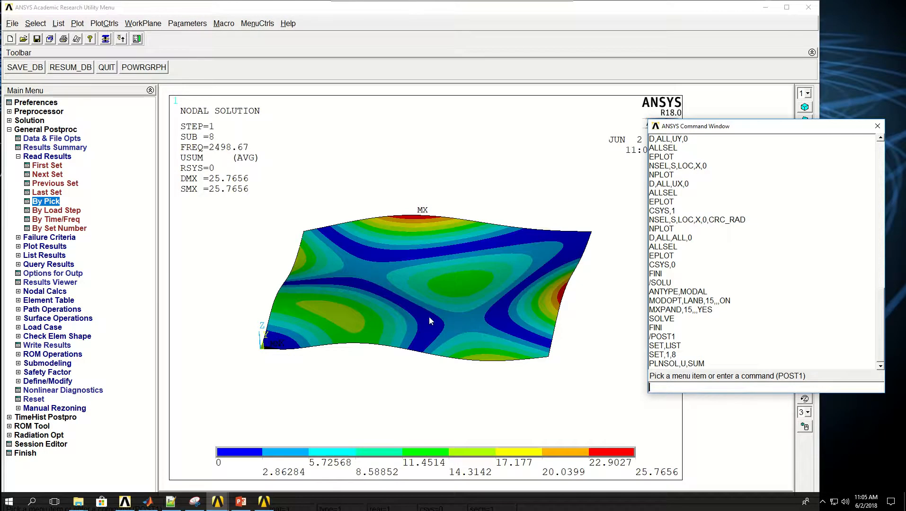
{"action": "right_click_drag", "start_coordinate": [337, 313], "coordinate": [349, 317], "text": "ctrl"}
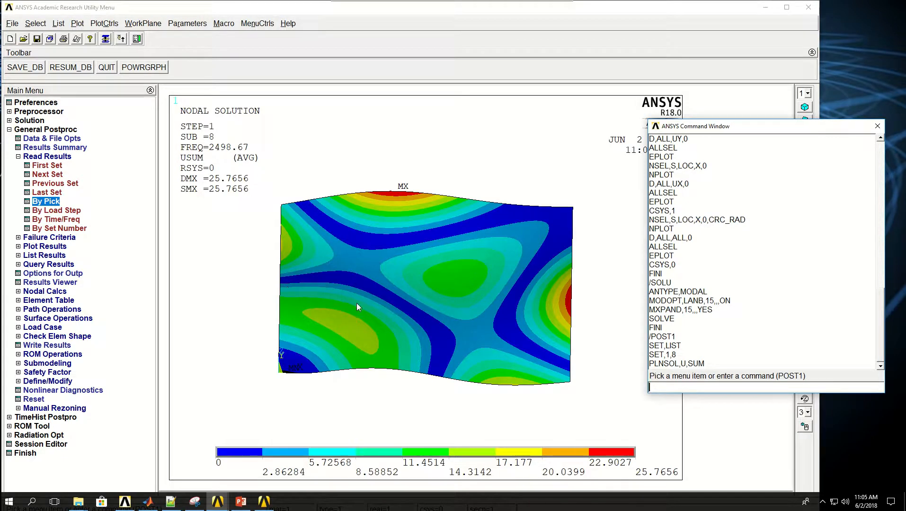
Expand the displacement plot to the full plate using 1/4 Dihedral Sym periodic/cyclic symmetry, and examine the complete mode shape in 3D.
{"action": "left_click", "coordinate": [102, 23]}
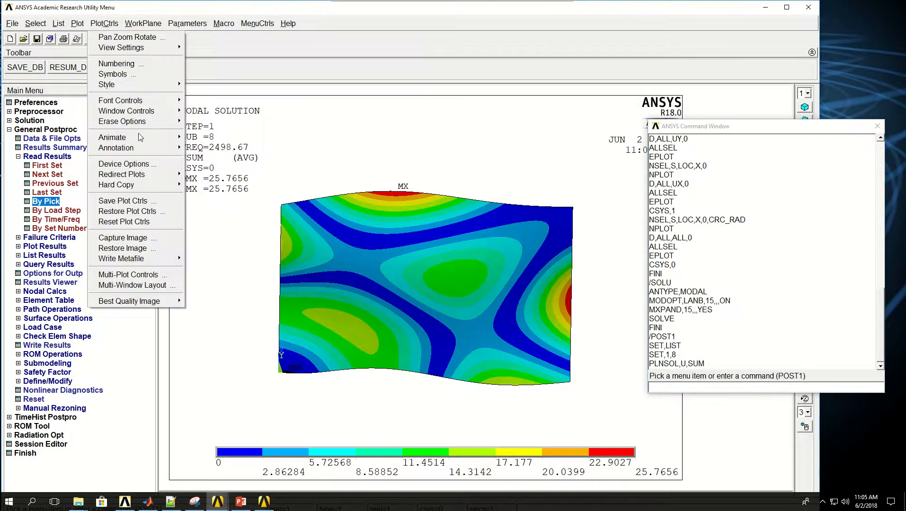
{"action": "mouse_move", "coordinate": [131, 90]}
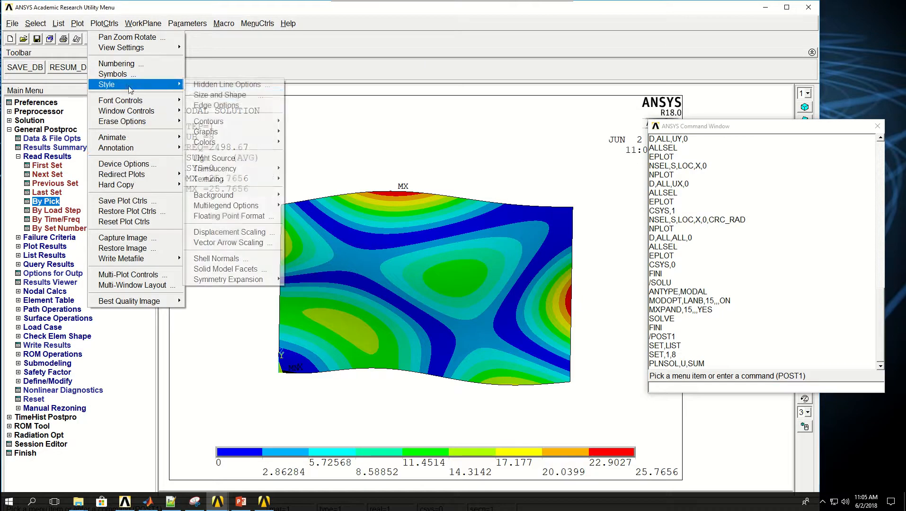
{"action": "mouse_move", "coordinate": [242, 280]}
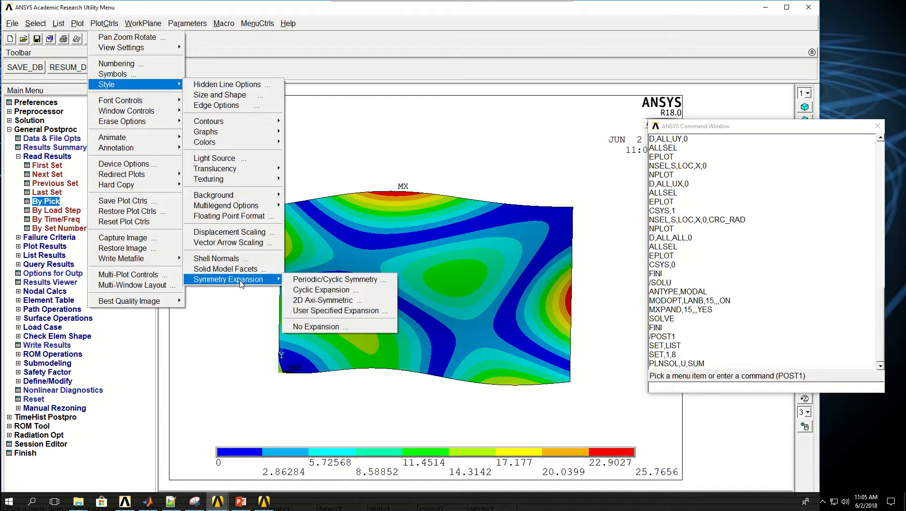
{"action": "left_click", "coordinate": [300, 279]}
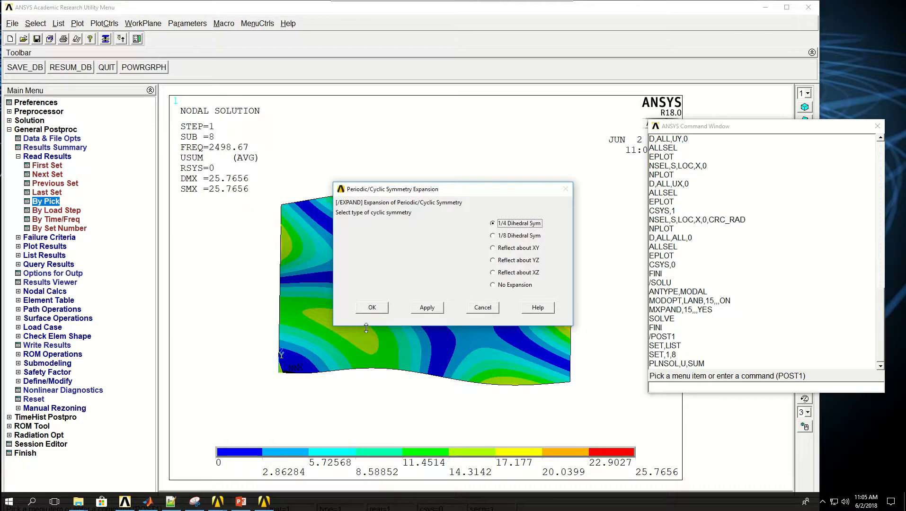
{"action": "left_click", "coordinate": [427, 307]}
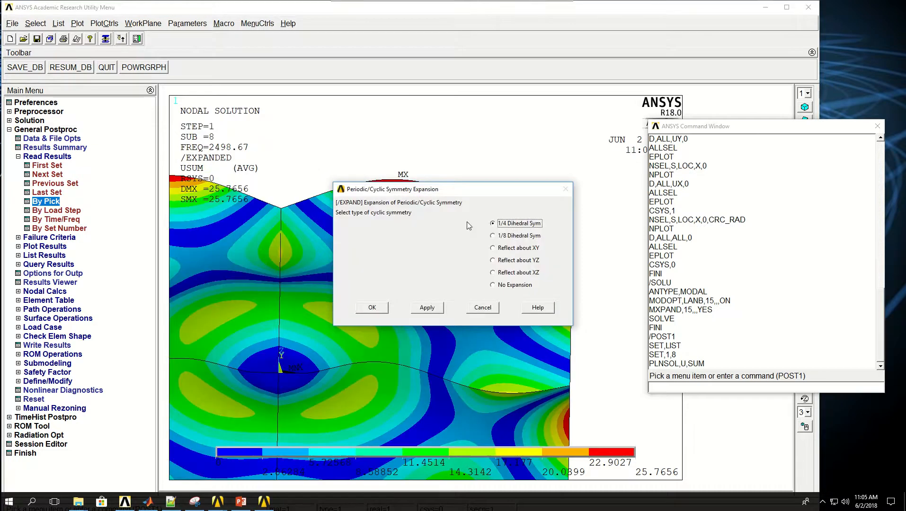
{"action": "left_click_drag", "start_coordinate": [460, 190], "coordinate": [612, 29]}
{"action": "left_click_drag", "start_coordinate": [823, 128], "coordinate": [728, 237]}
{"action": "left_click", "coordinate": [805, 215]}
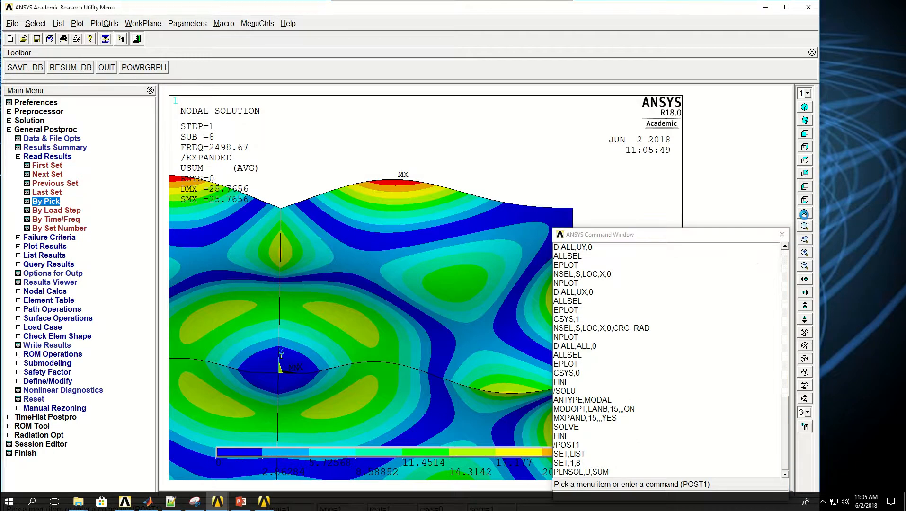
{"action": "left_click_drag", "start_coordinate": [662, 235], "coordinate": [765, 179]}
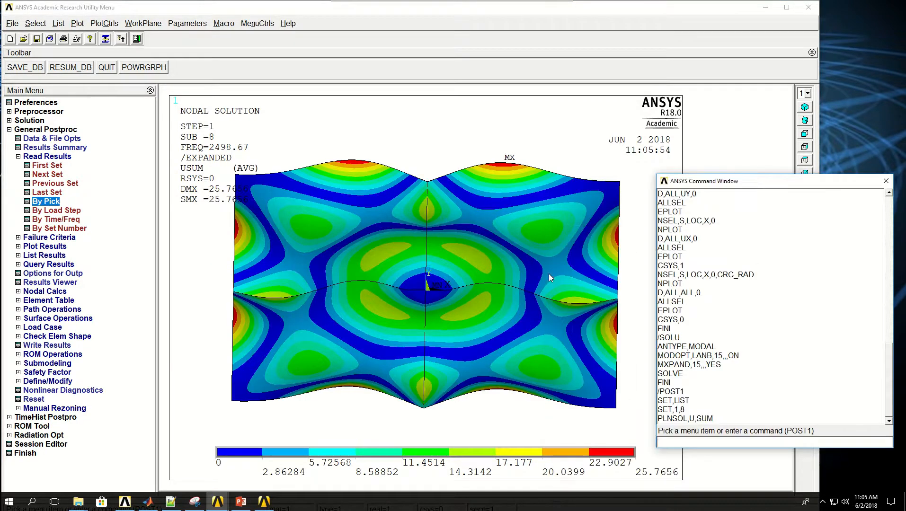
{"action": "right_click_drag", "start_coordinate": [378, 399], "coordinate": [409, 319], "text": "ctrl"}
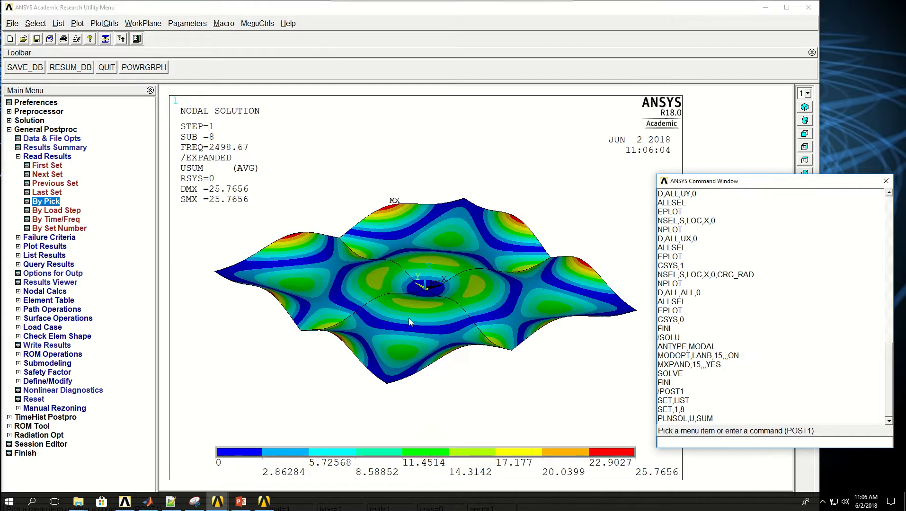